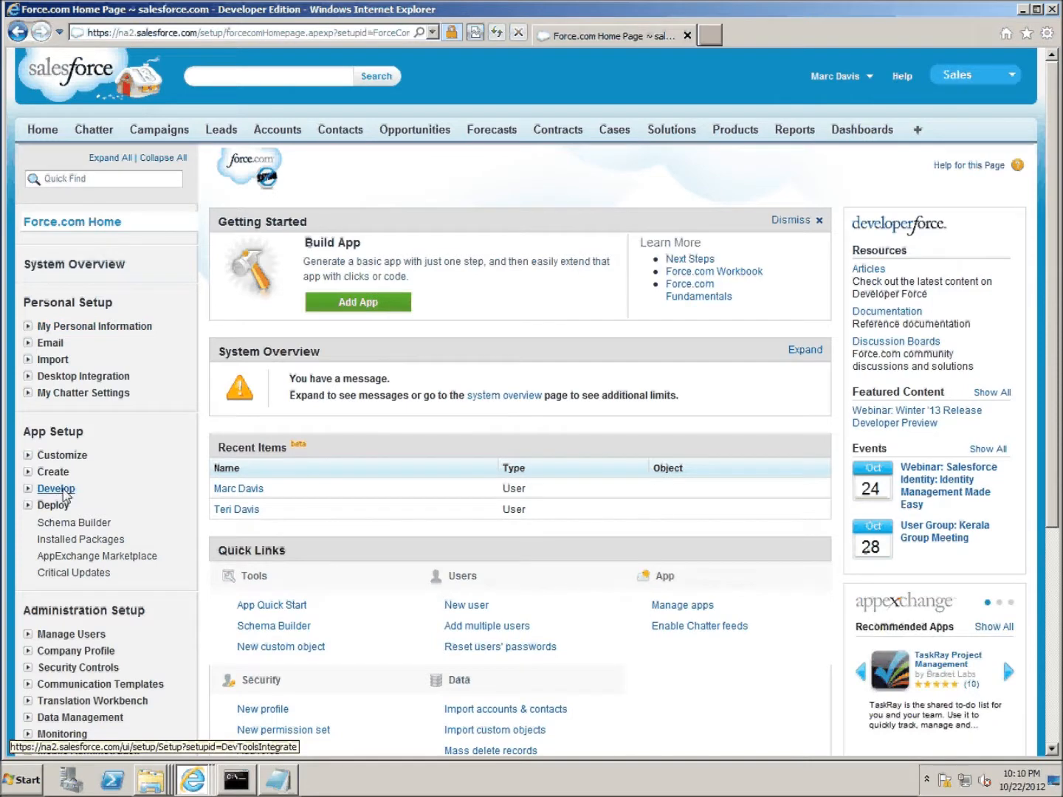
- Start a new application from Develop > Remote Access in Salesforce setup
click(64, 491)
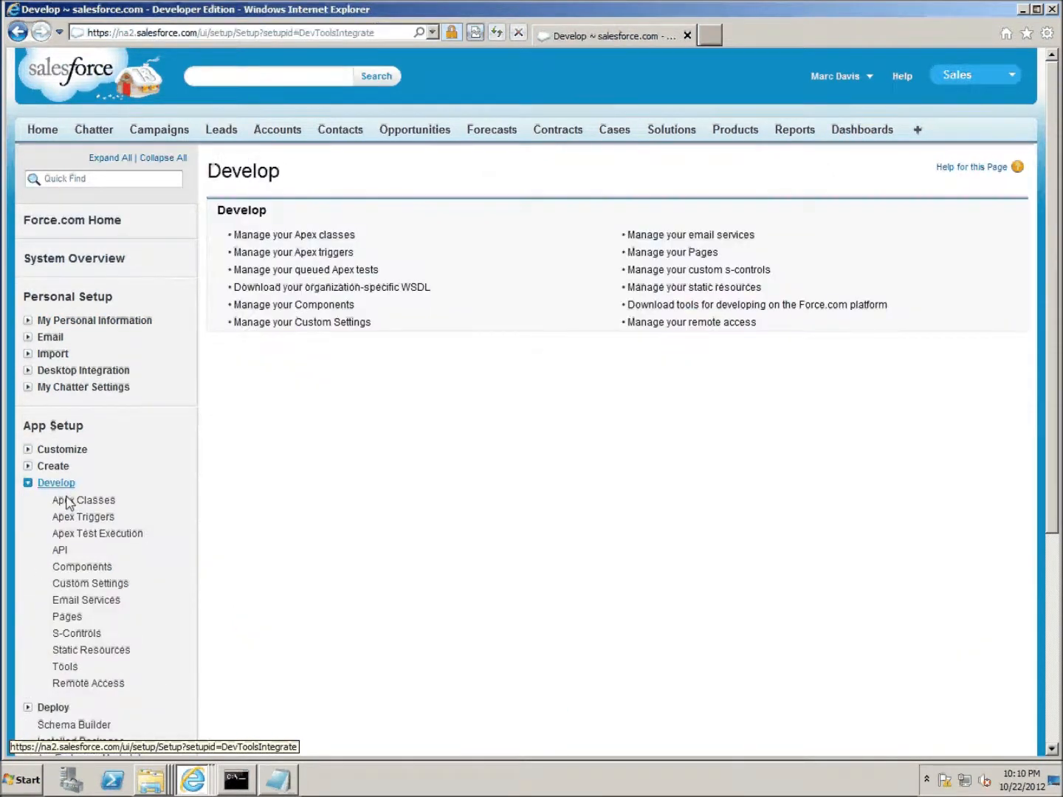
click(89, 683)
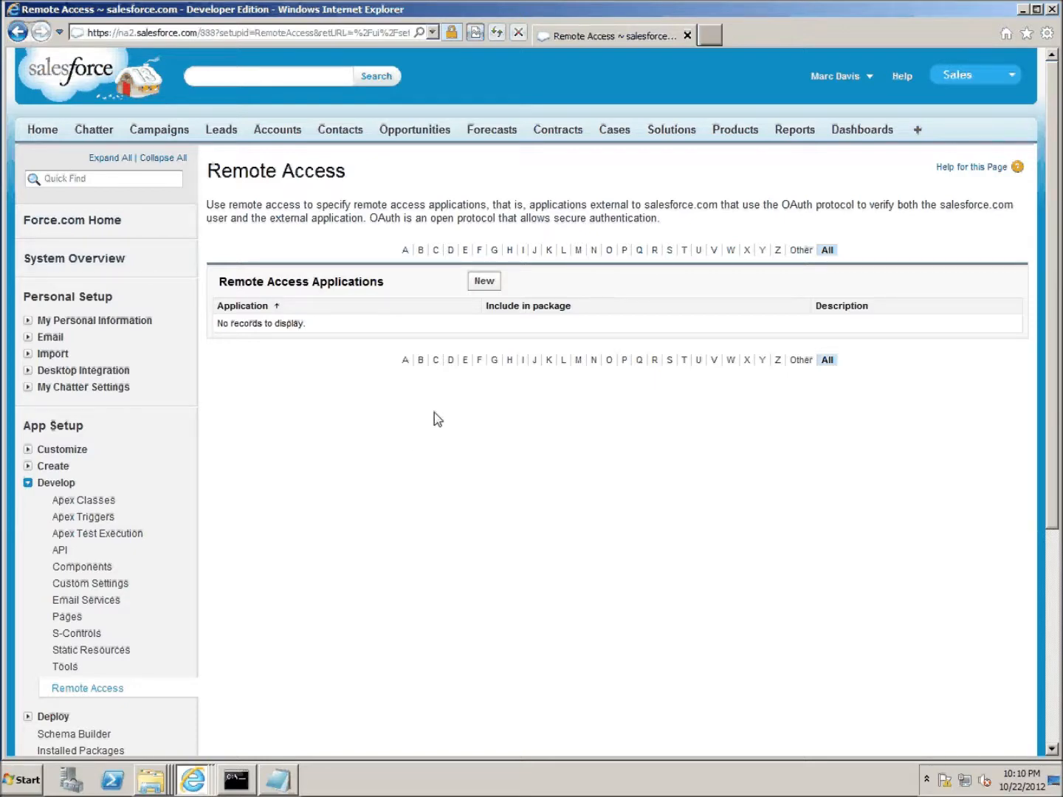
click(485, 286)
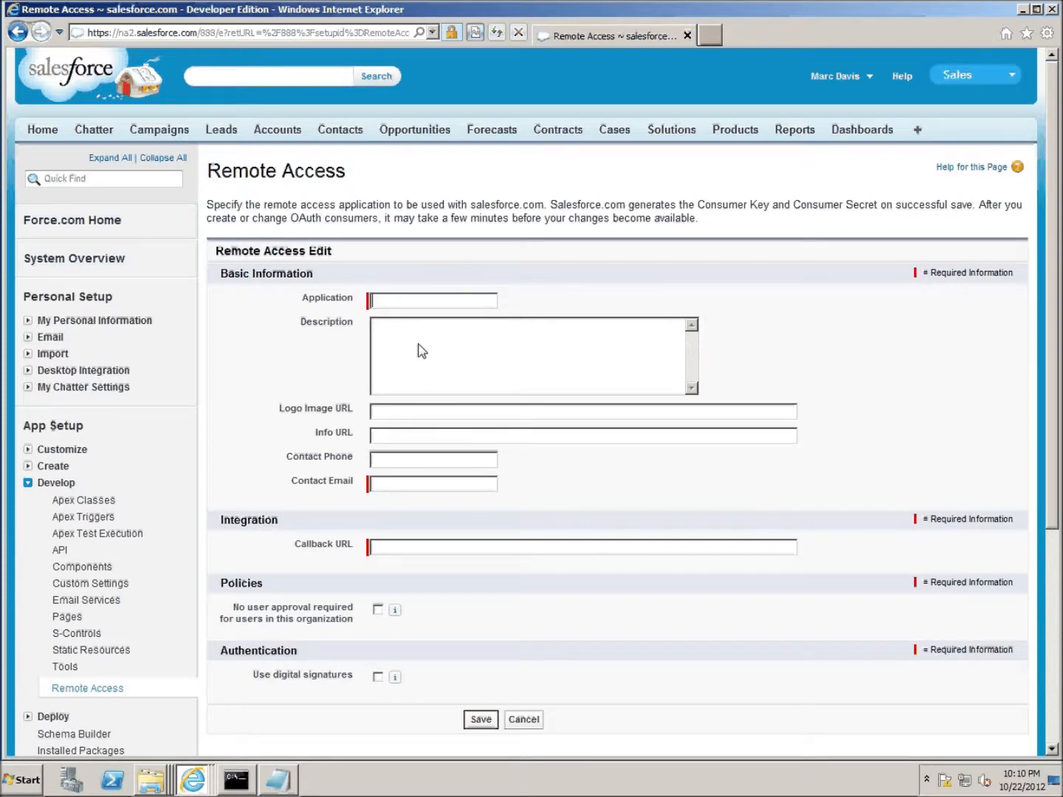
- Enter the name 'Chatter for SharePoint', the contact's e-mail address, and callback URL 'oob'
text(Chatter for SharePoint)
click(409, 482)
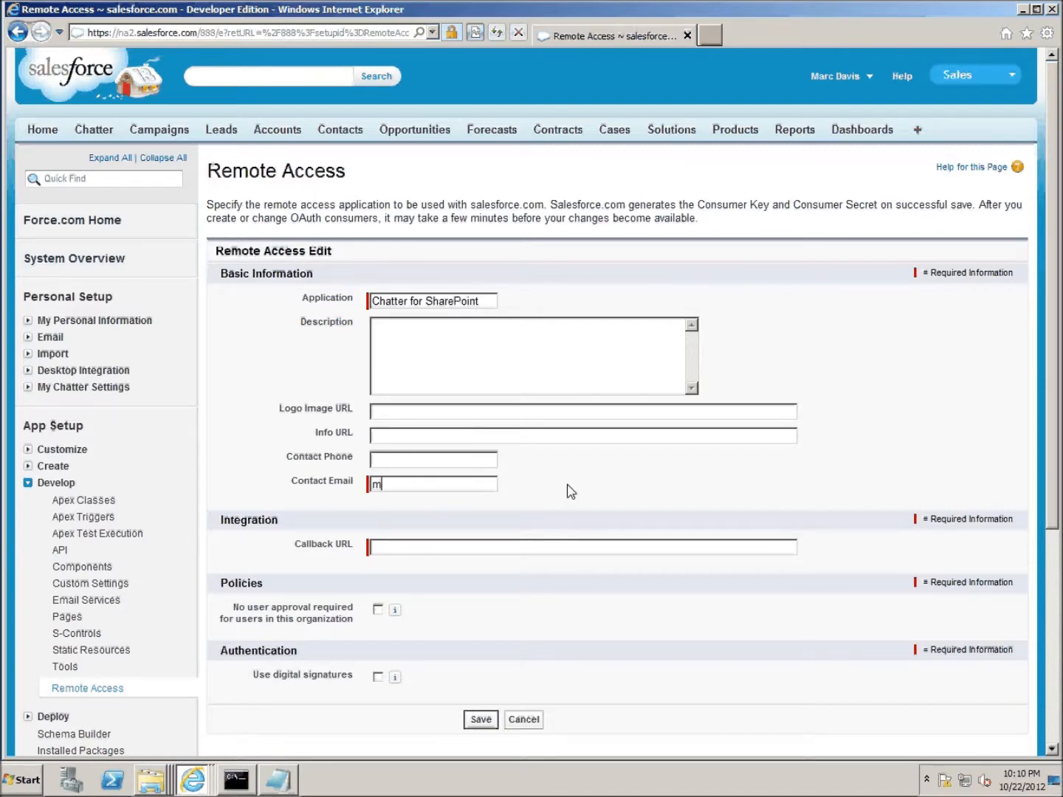
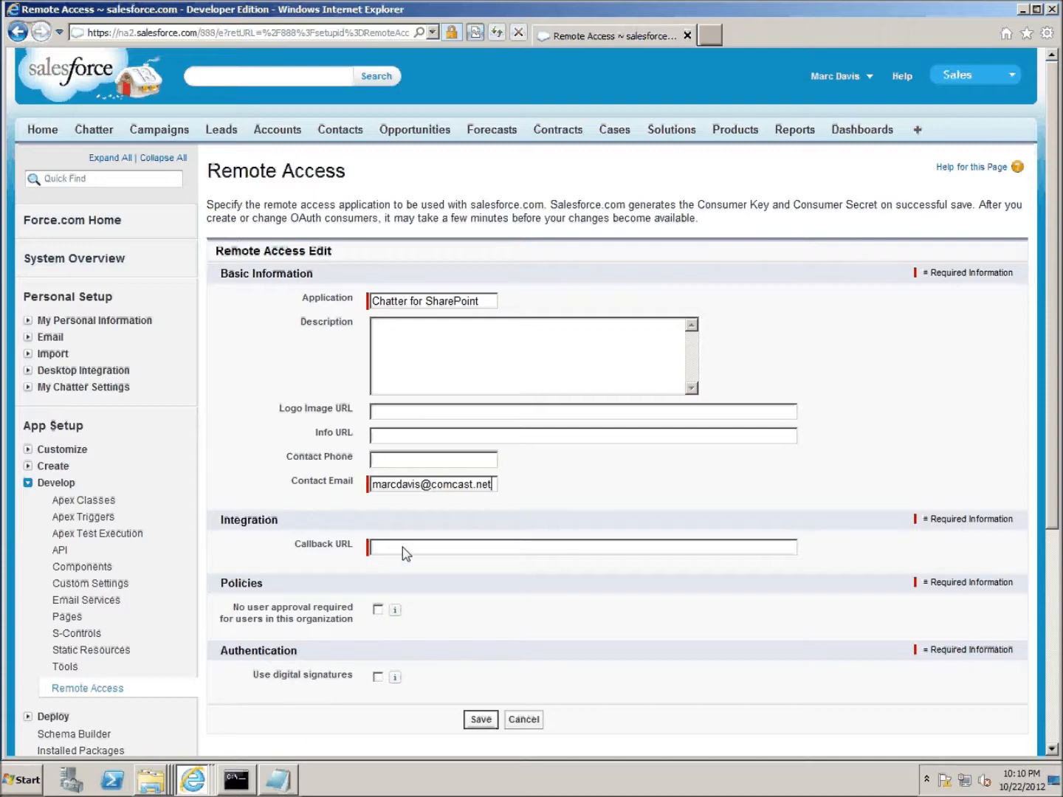
click(401, 550)
text(oob)
- Save the remote access app and copy its Consumer Key into Notepad
click(482, 721)
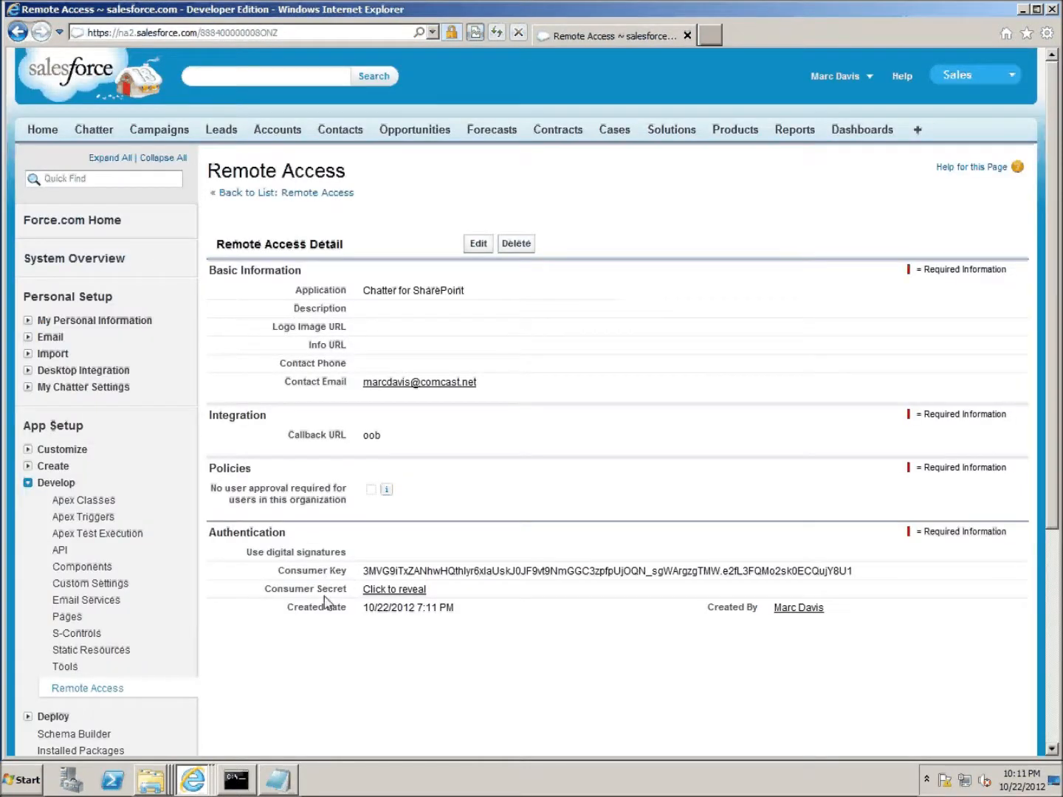
drag(363, 571, 853, 573)
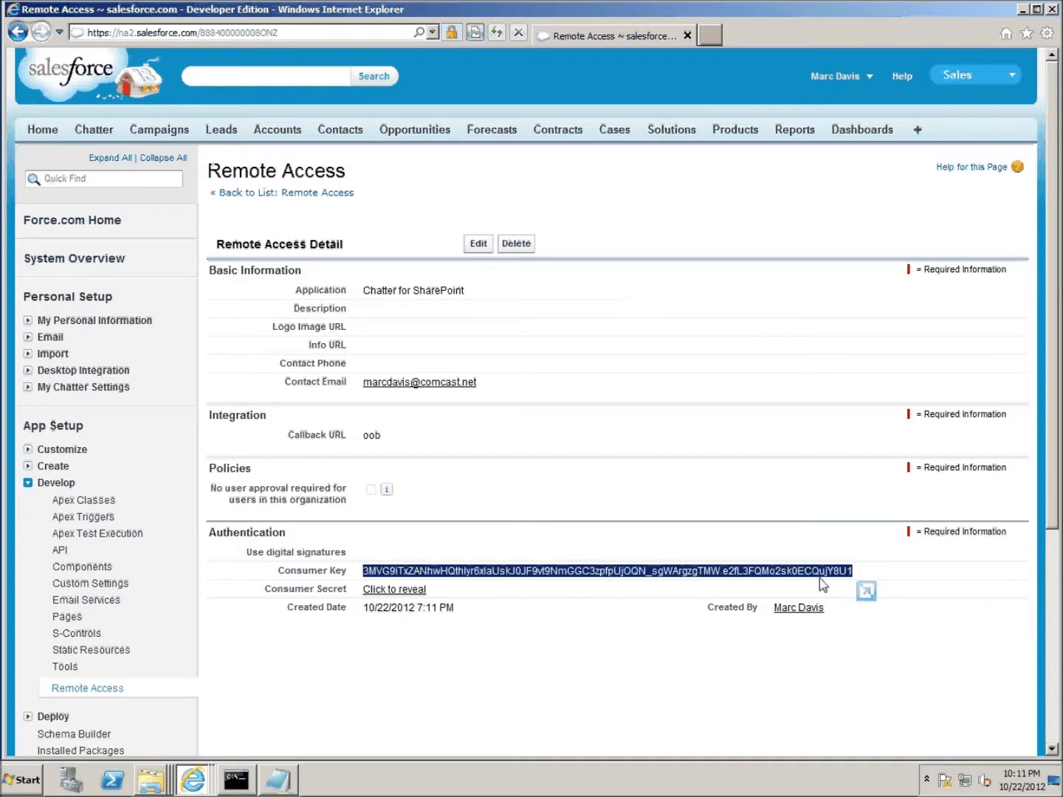
right_click(817, 574)
click(830, 598)
click(283, 789)
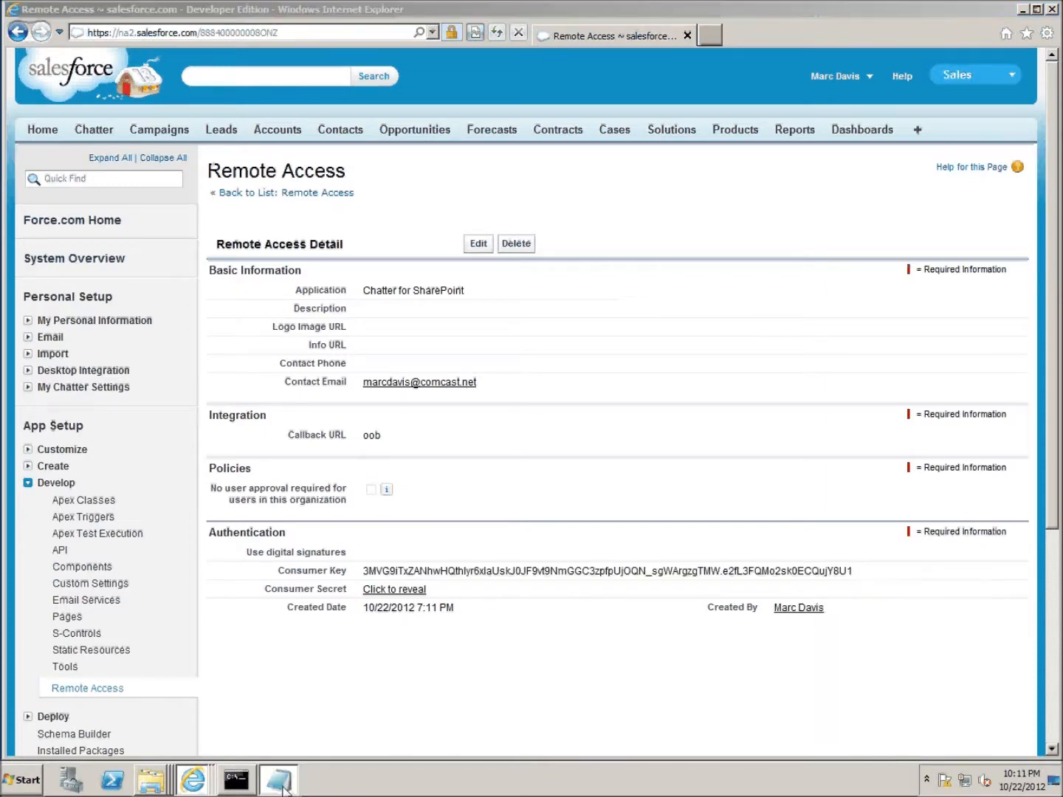
right_click(277, 407)
click(321, 476)
key(Return)
key(Return)
- Copy the revealed Consumer Secret below the key in Notepad, then minimize Notepad and the browser
click(524, 220)
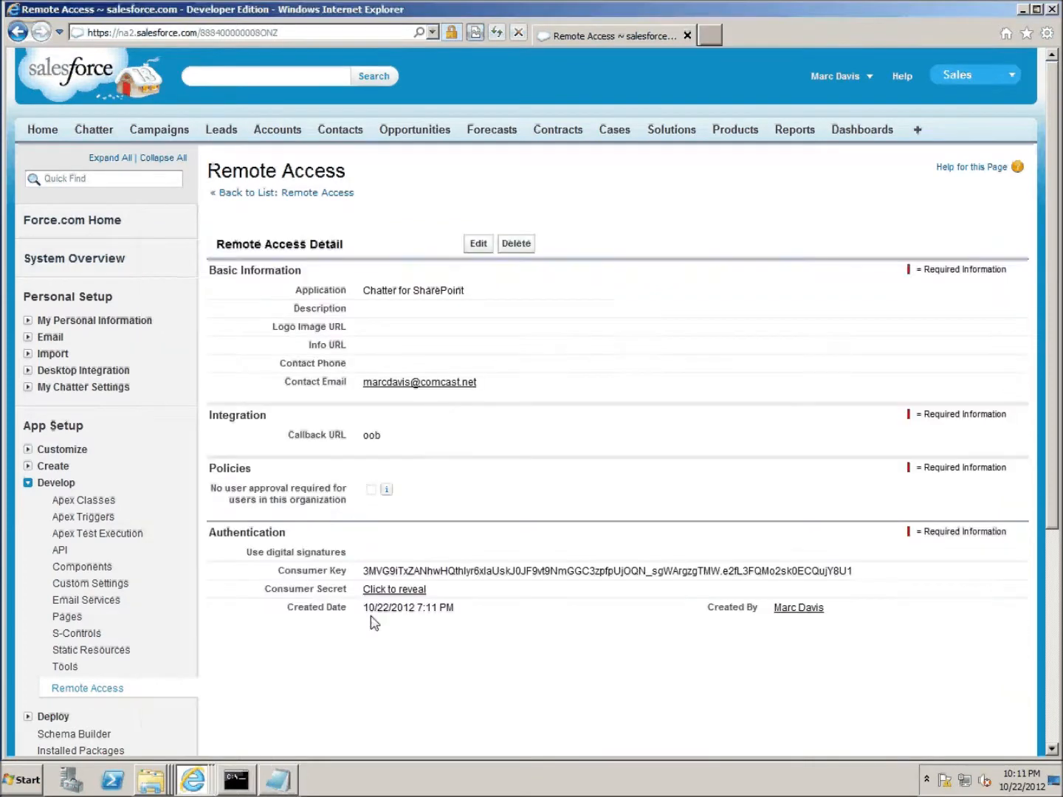
click(391, 589)
double_click(390, 589)
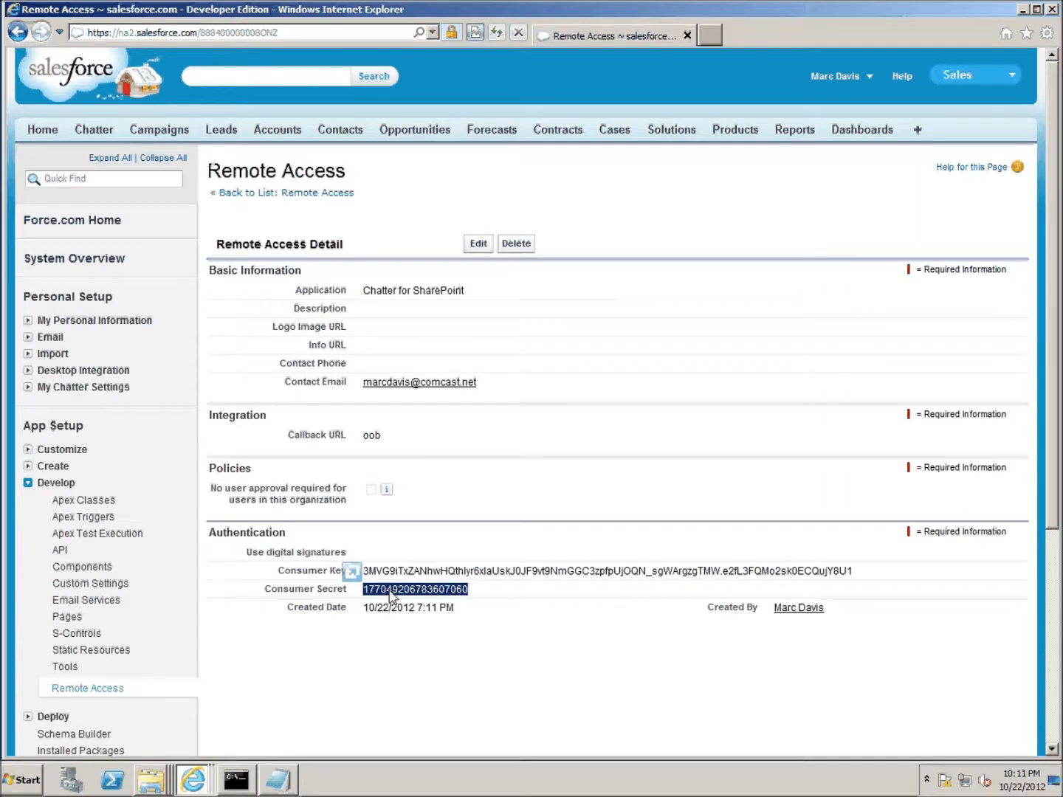
key(ctrl+d)
click(642, 437)
click(293, 777)
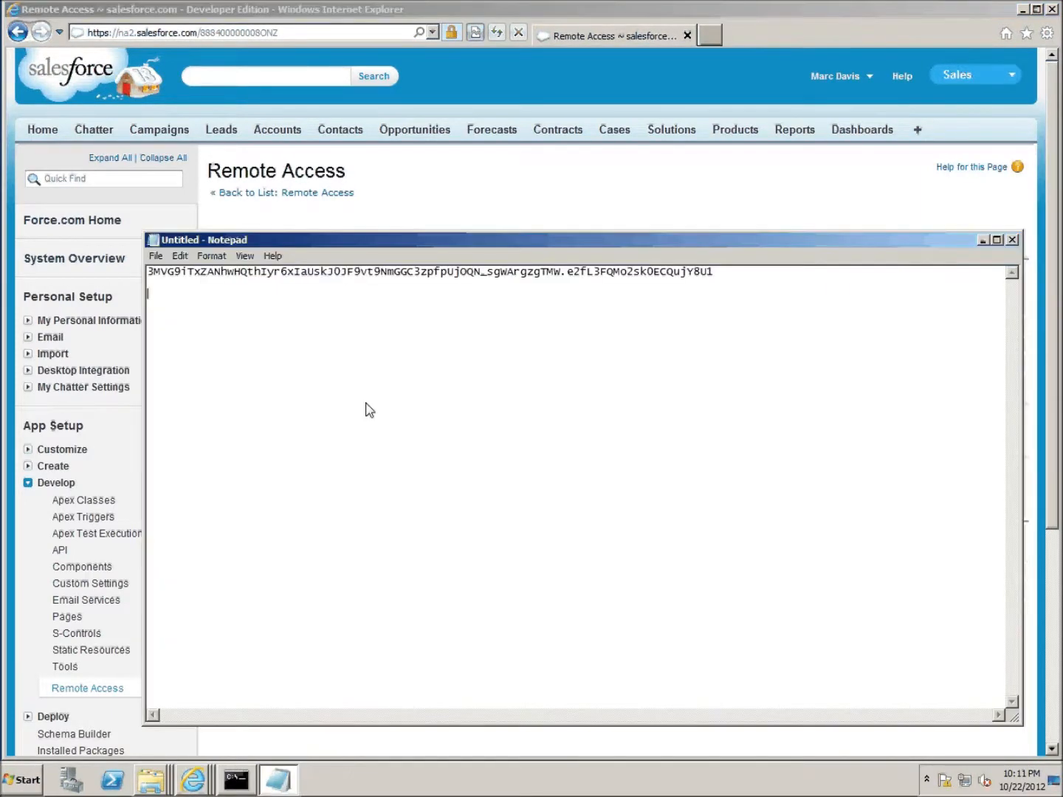
key(ctrl+v)
key(Return)
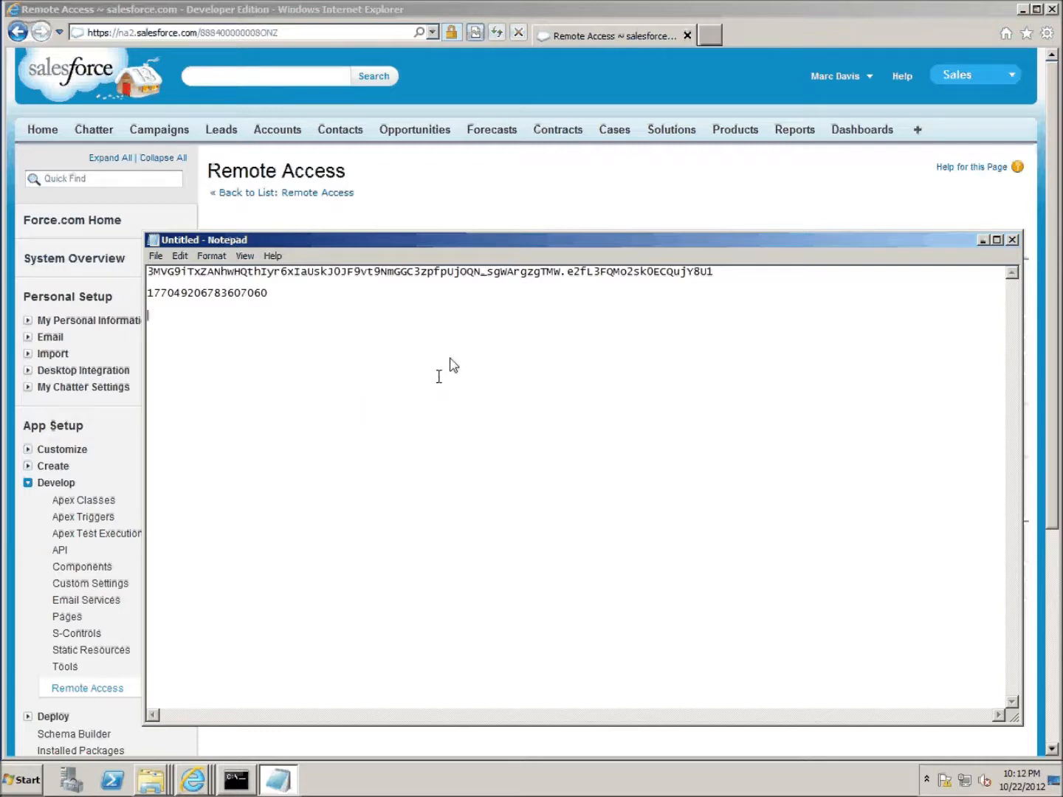
click(983, 241)
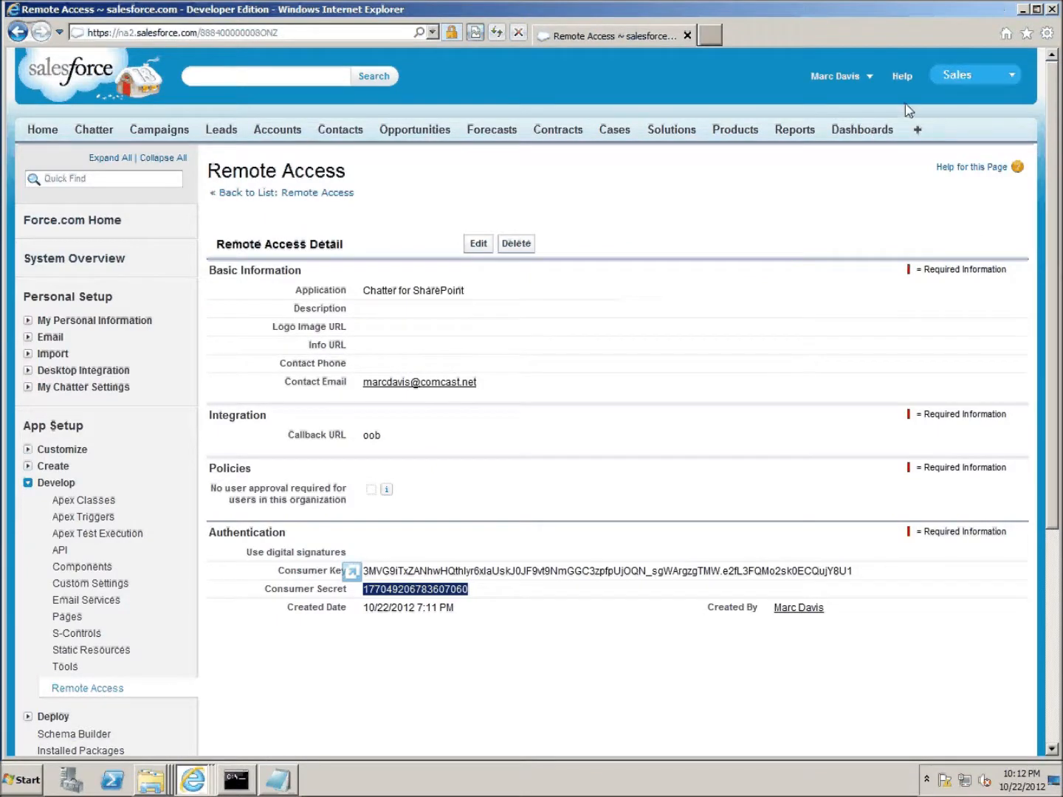
click(1022, 9)
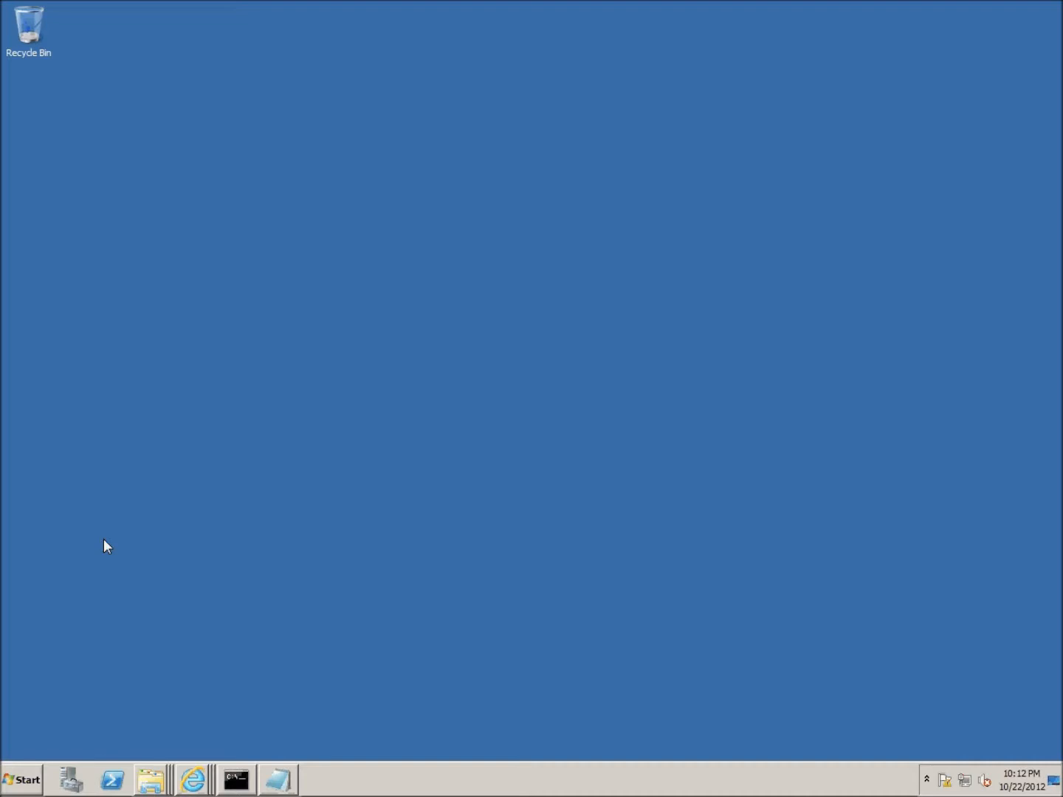
- Open the ChatterForSharePoint folder in Explorer and bring the Command Prompt forward
click(237, 780)
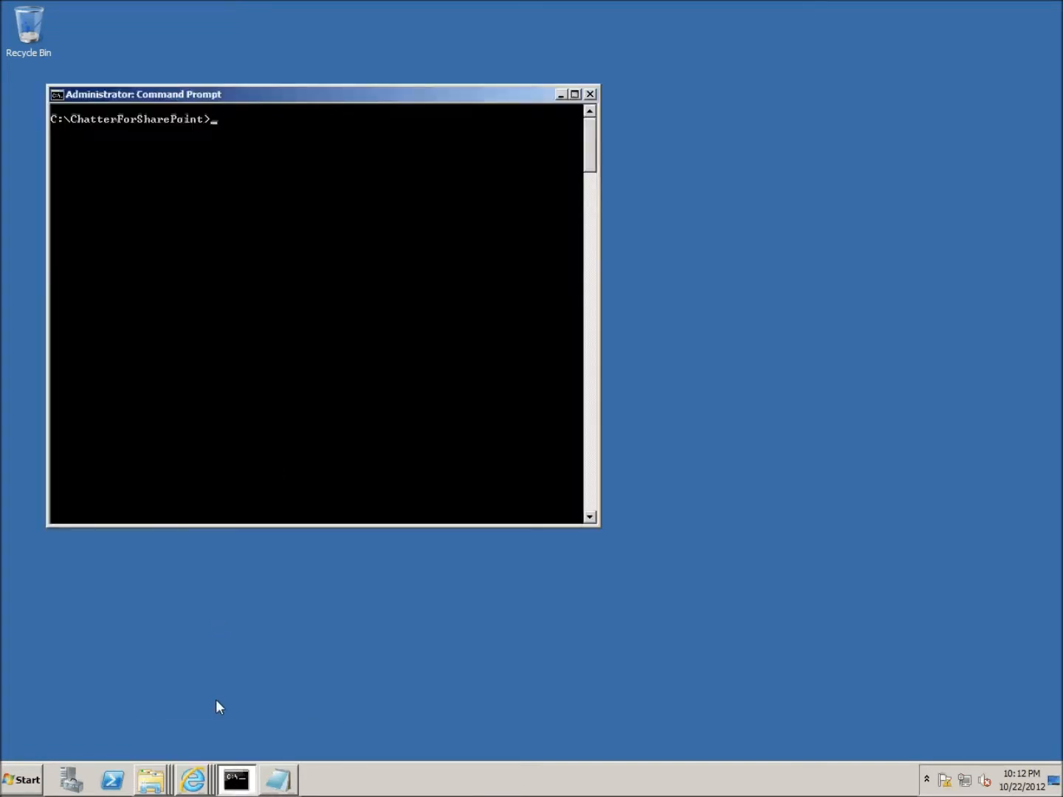
right_click(151, 782)
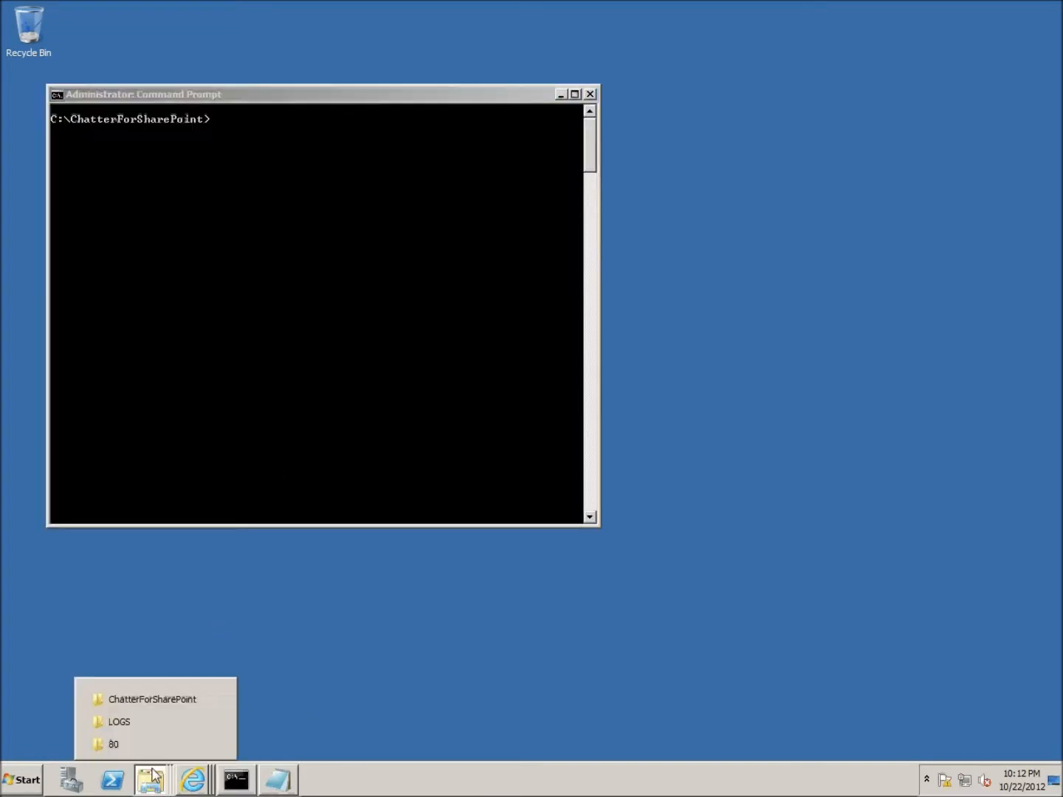
click(162, 701)
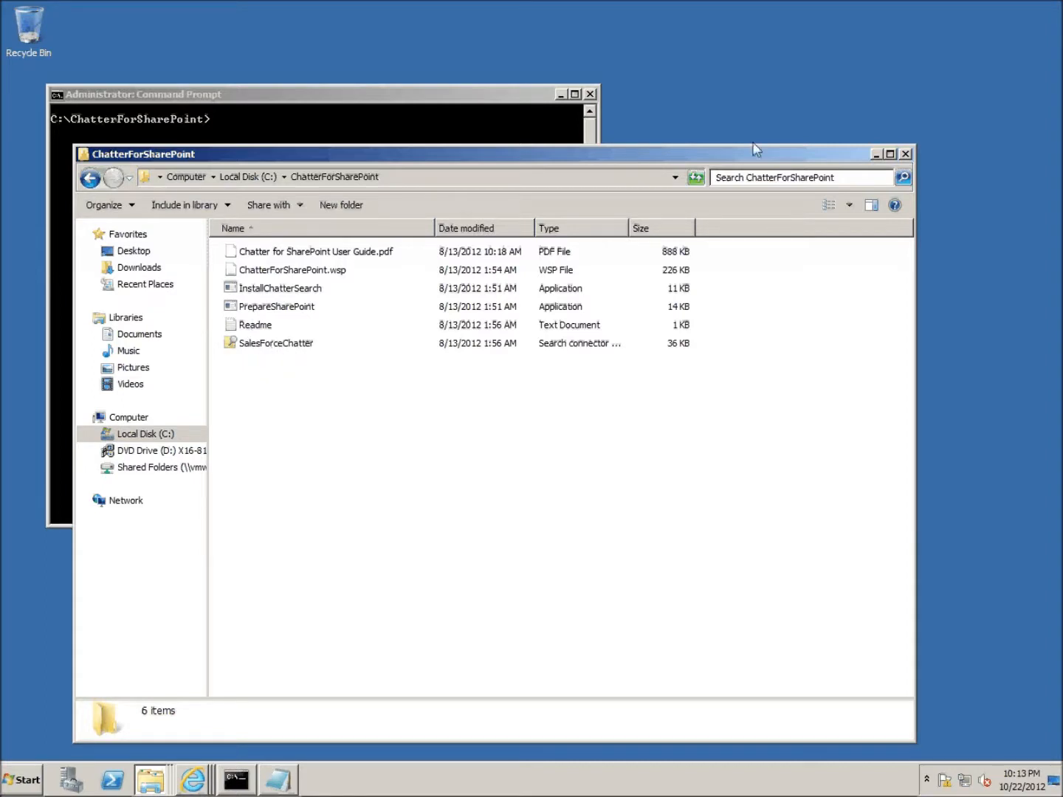
click(468, 135)
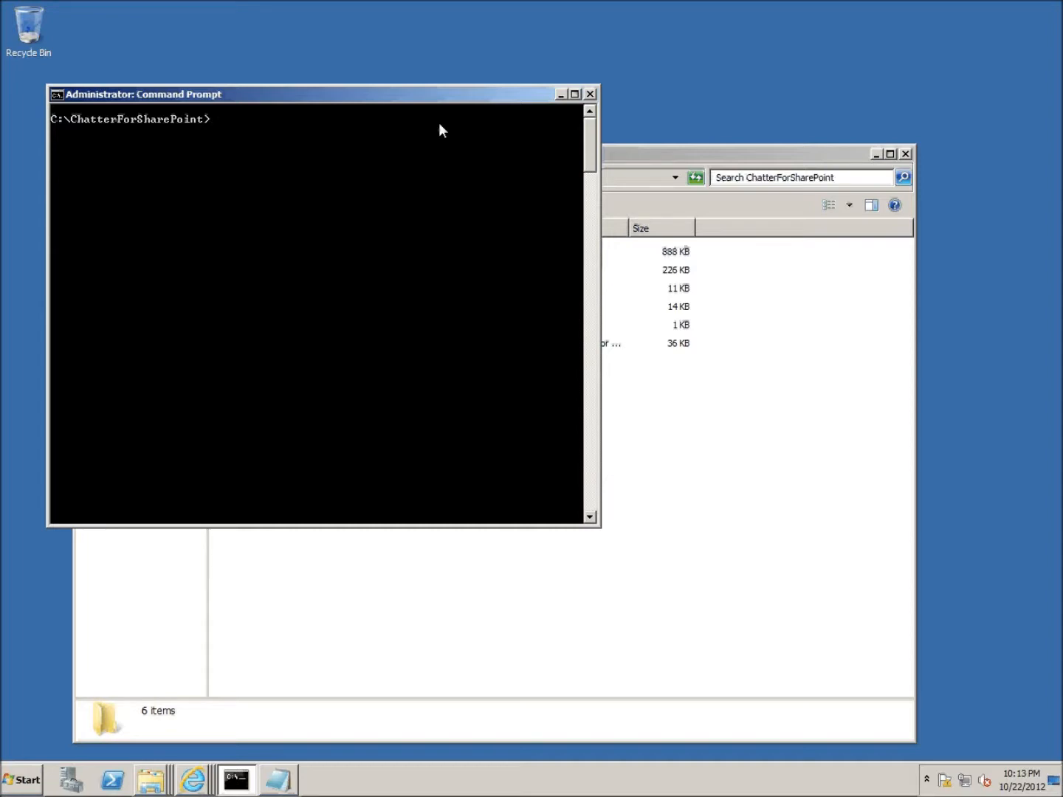
text(Pre)
key(Tab)
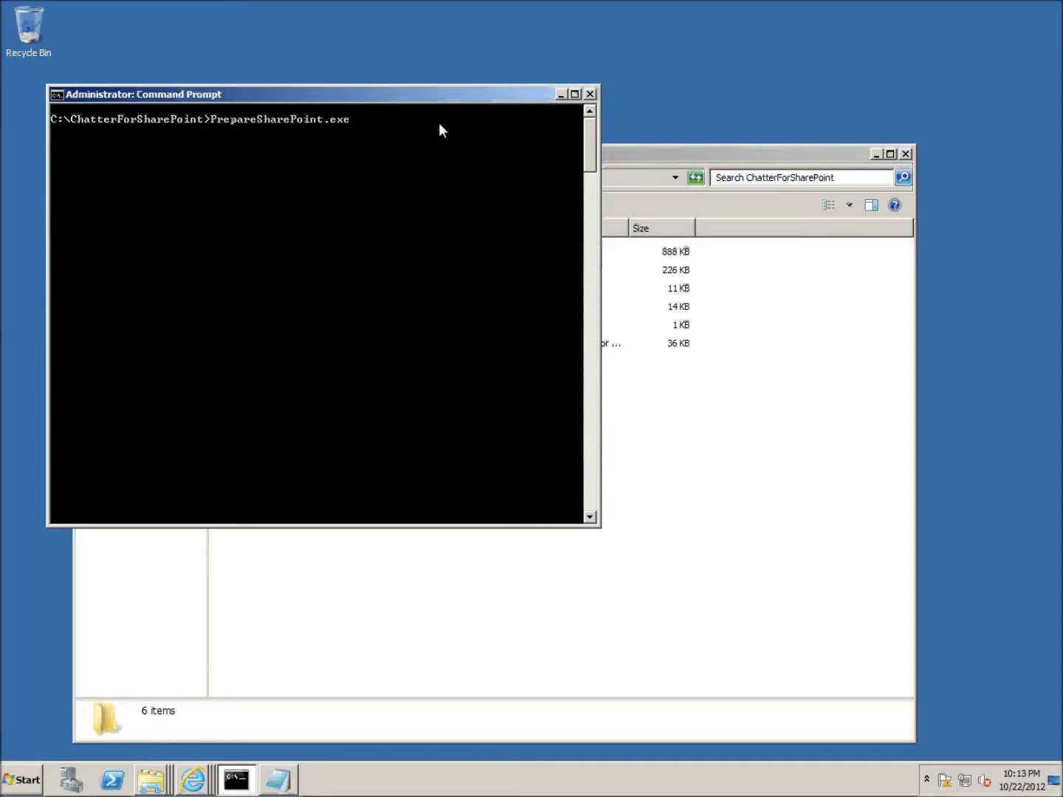
click(194, 781)
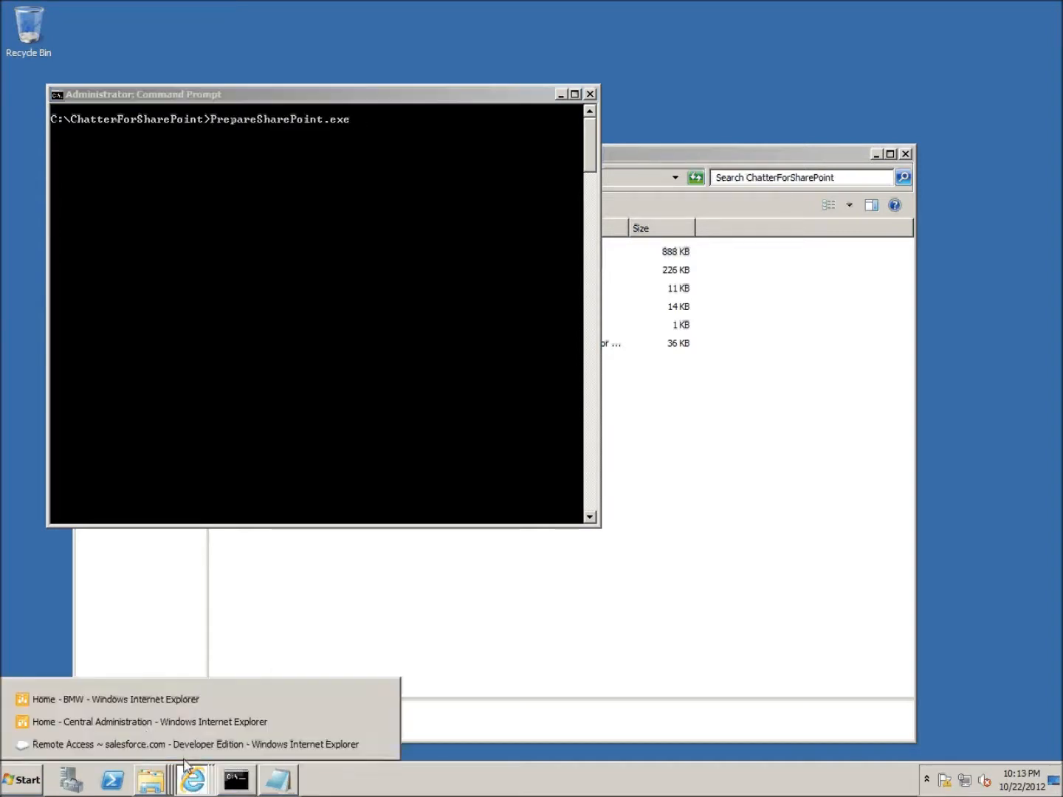
click(124, 701)
click(186, 31)
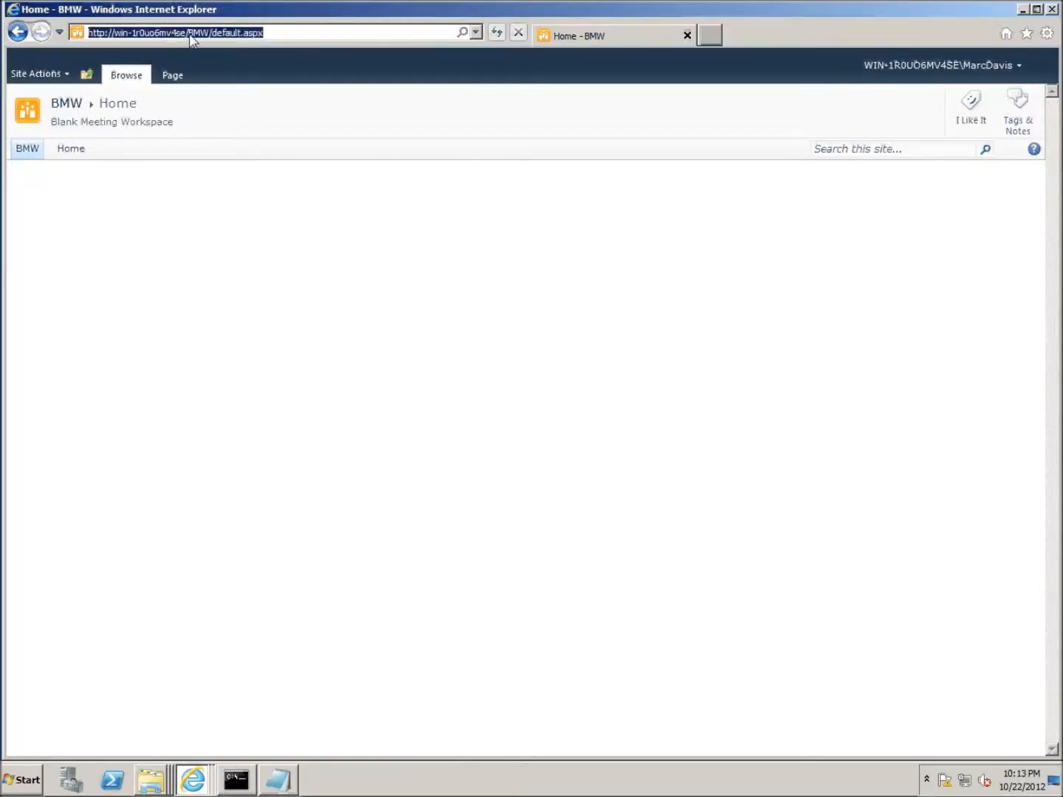
drag(186, 33, 80, 40)
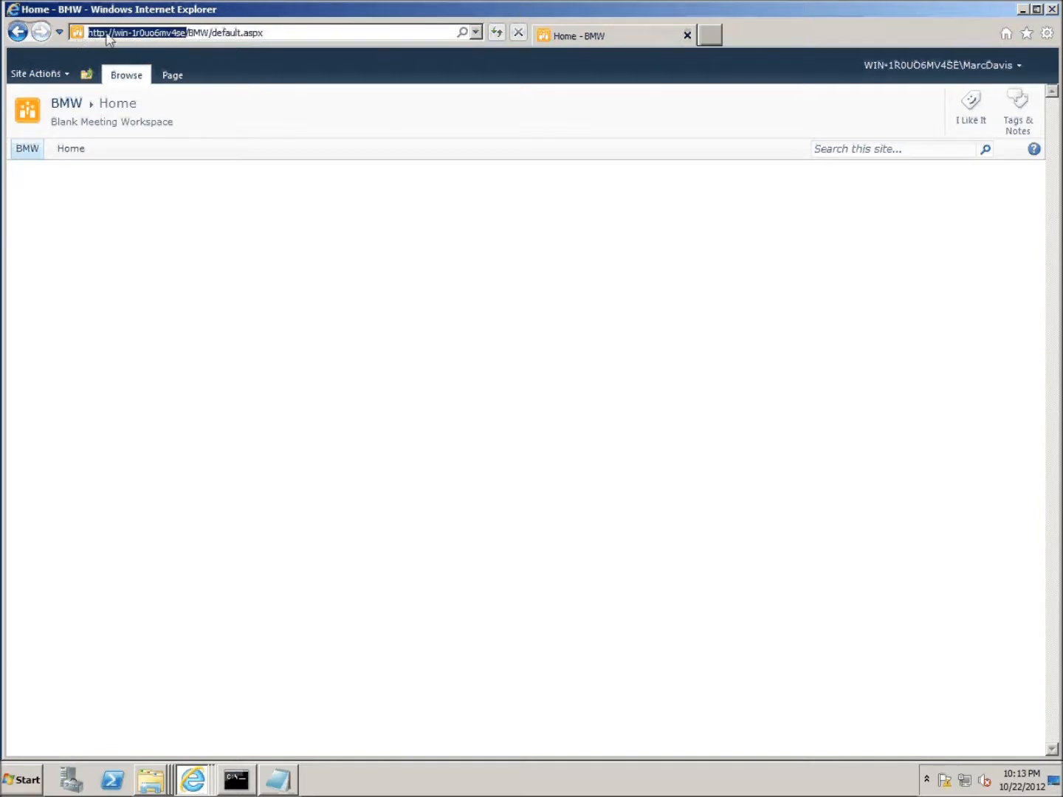
right_click(111, 34)
click(145, 76)
click(1023, 9)
click(59, 96)
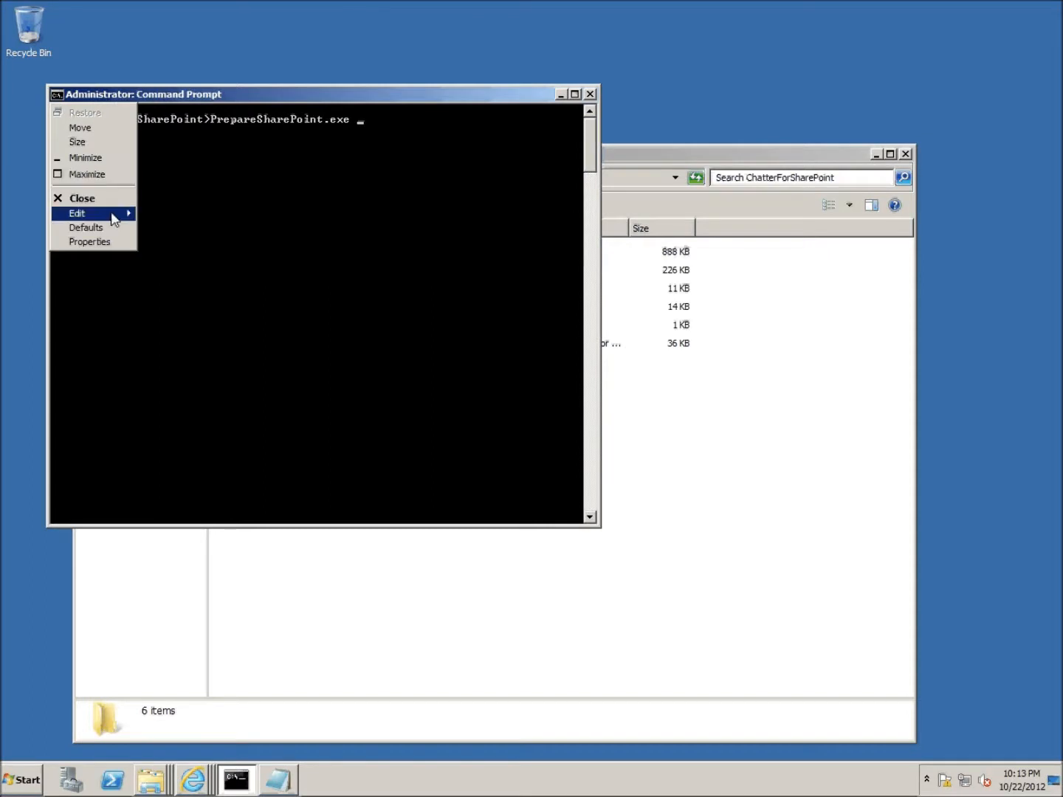
mouse_move(117, 216)
click(160, 243)
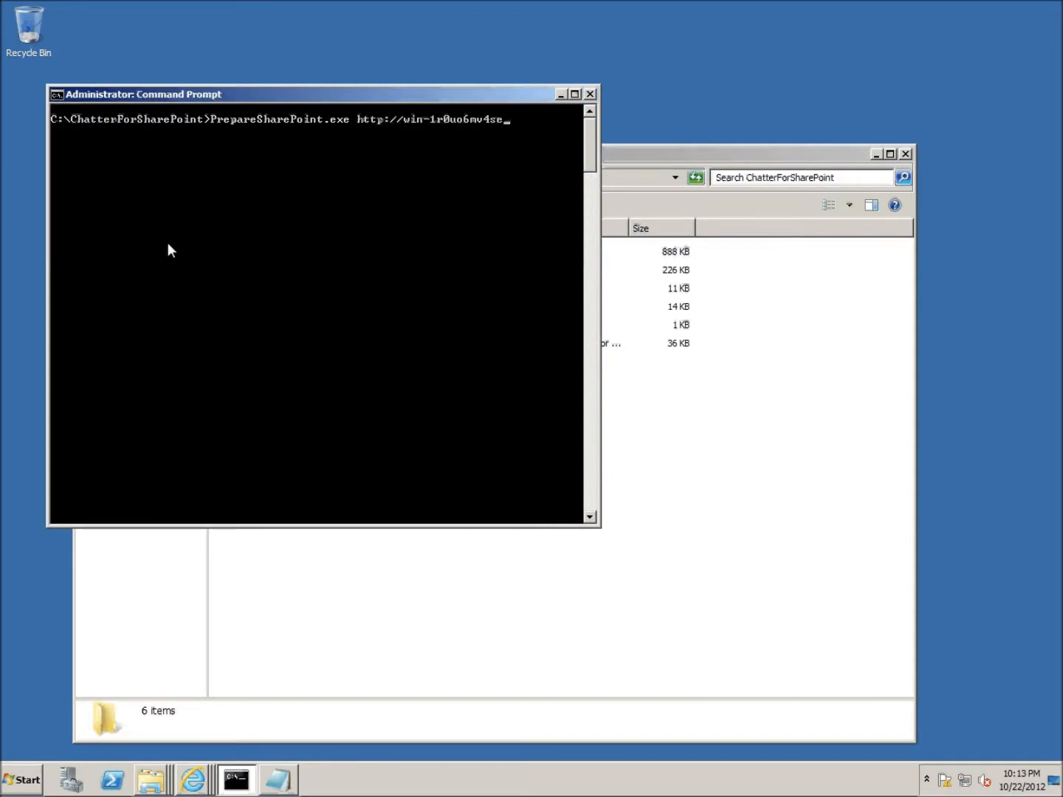
key(Return)
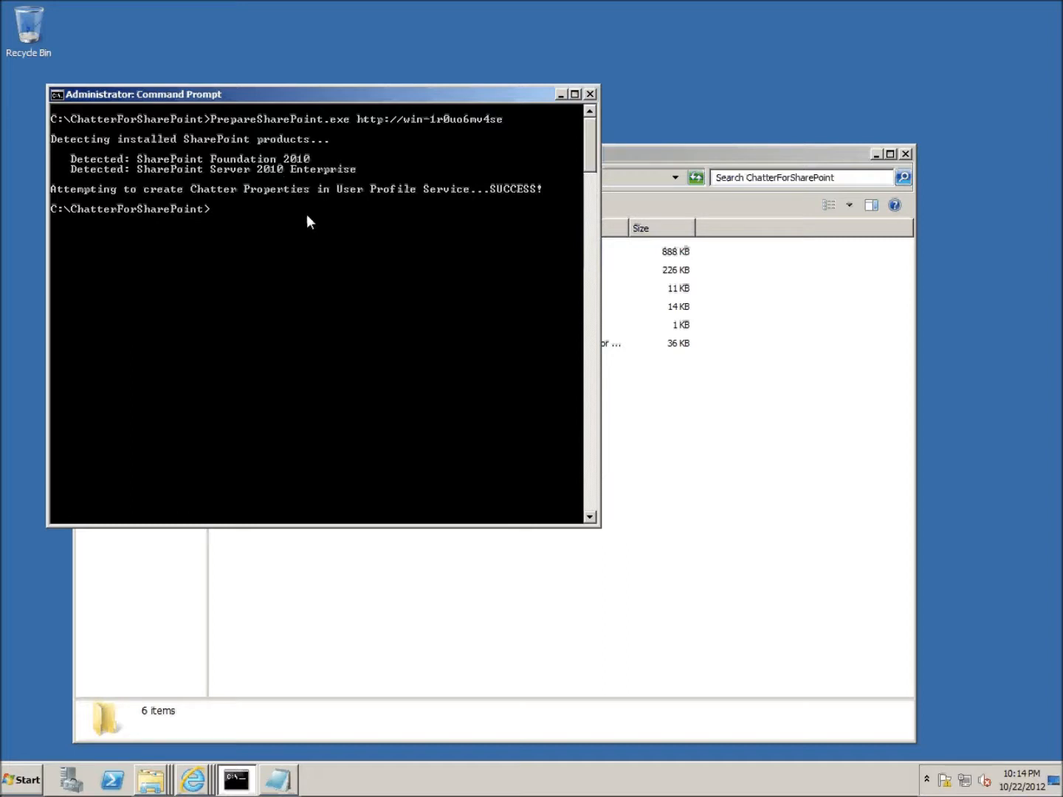
text(In)
key(Tab)
click(59, 93)
mouse_move(130, 217)
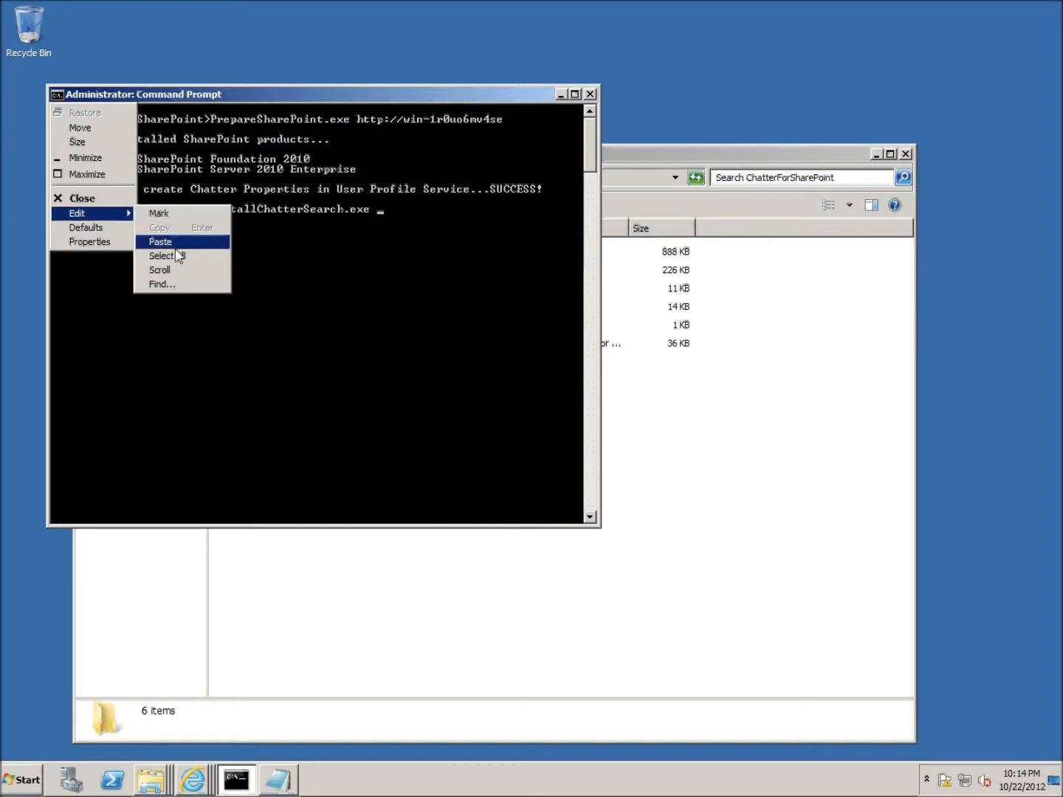
click(176, 242)
key(Return)
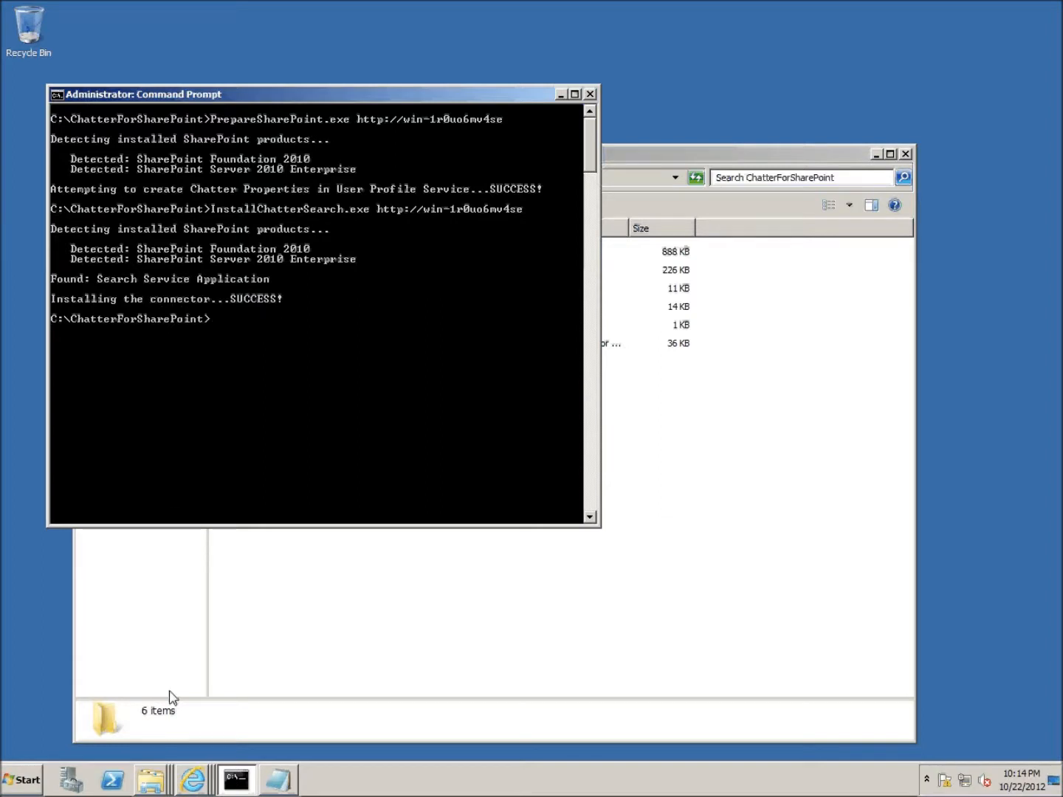
click(199, 781)
click(178, 722)
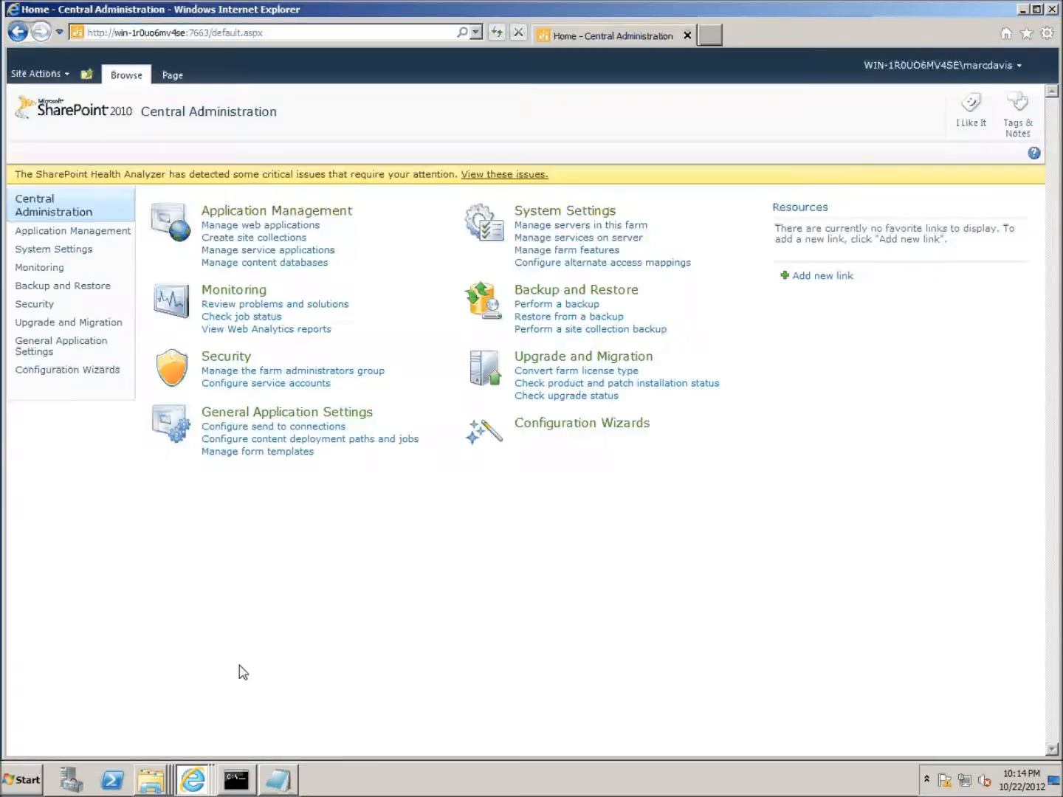
- Check the ChatterSettings and ChatterUpdateSharePoint custom properties in the User Profile Service's user properties
click(276, 252)
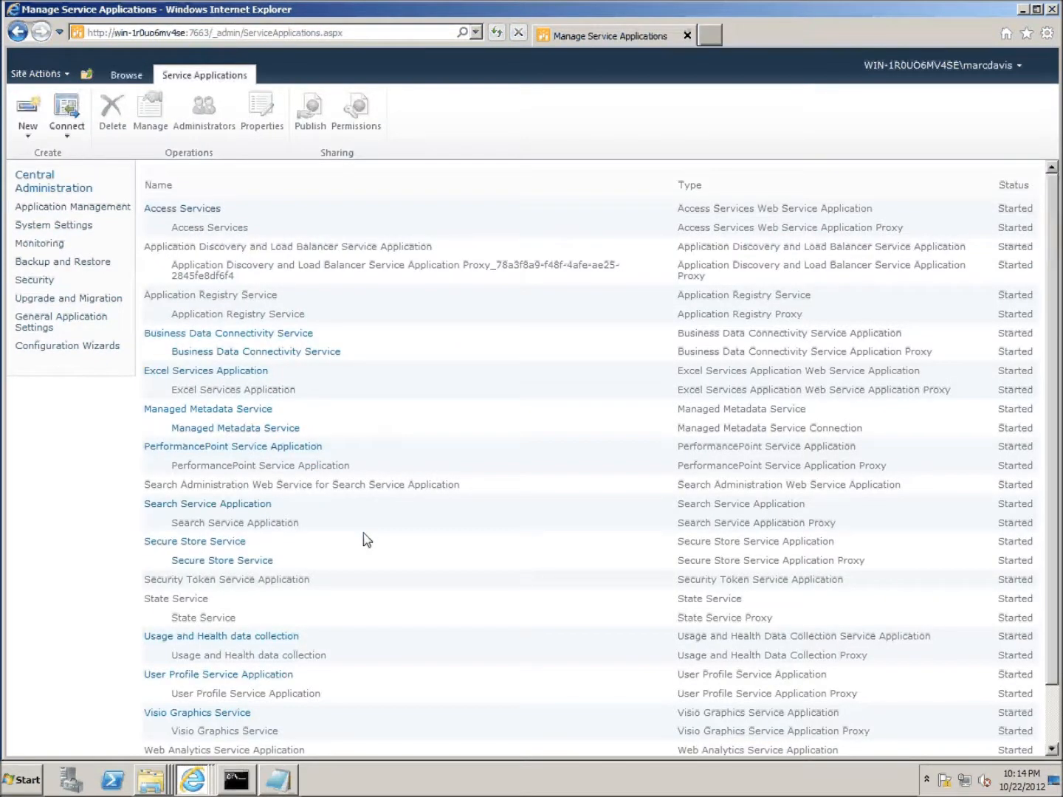
click(269, 675)
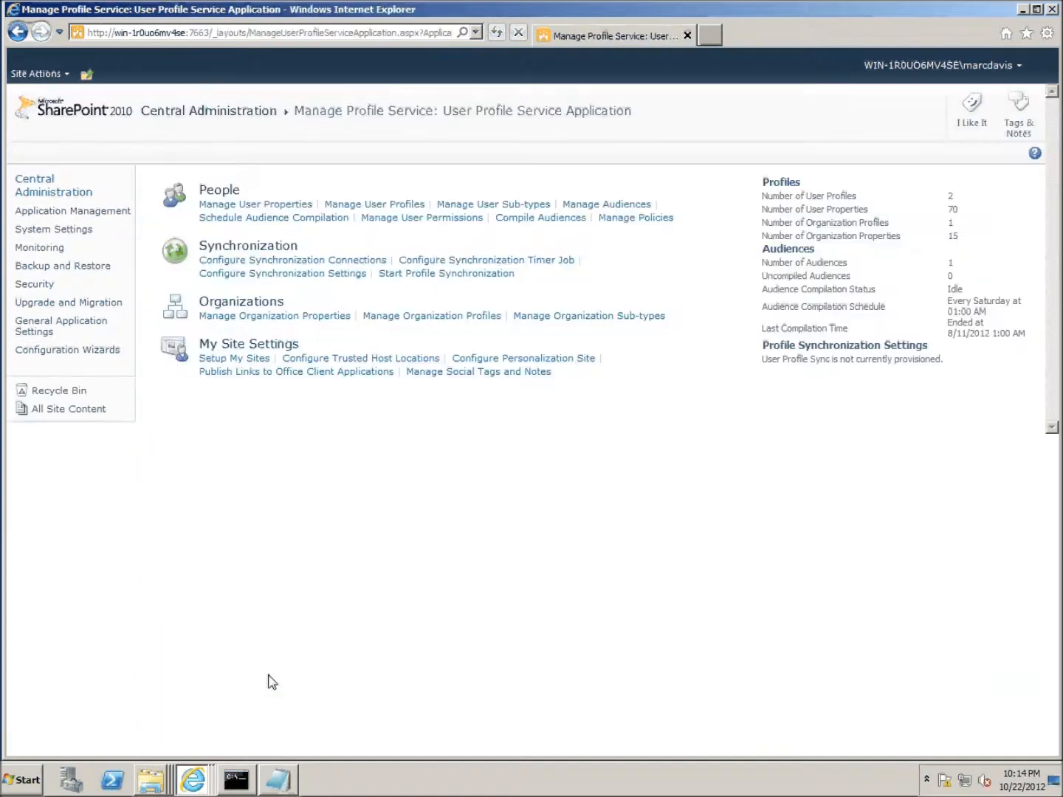
click(256, 206)
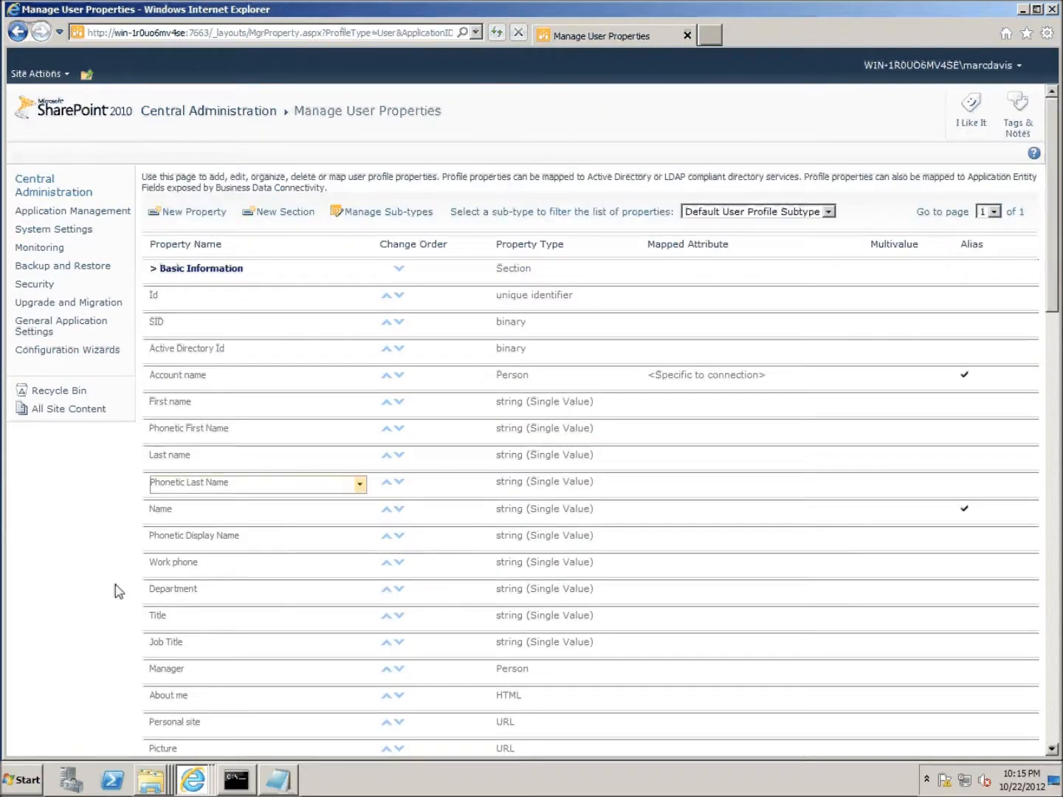
scroll(103, 548, down, 10)
scroll(99, 546, down, 10)
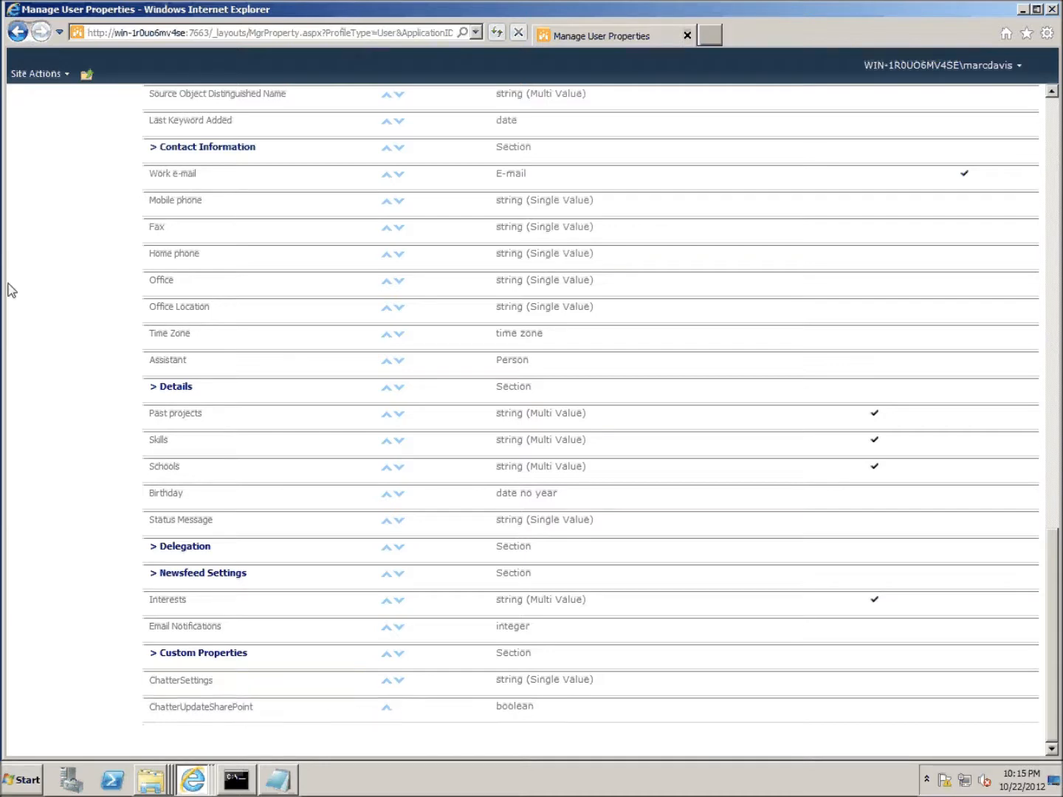
scroll(58, 304, up, 20)
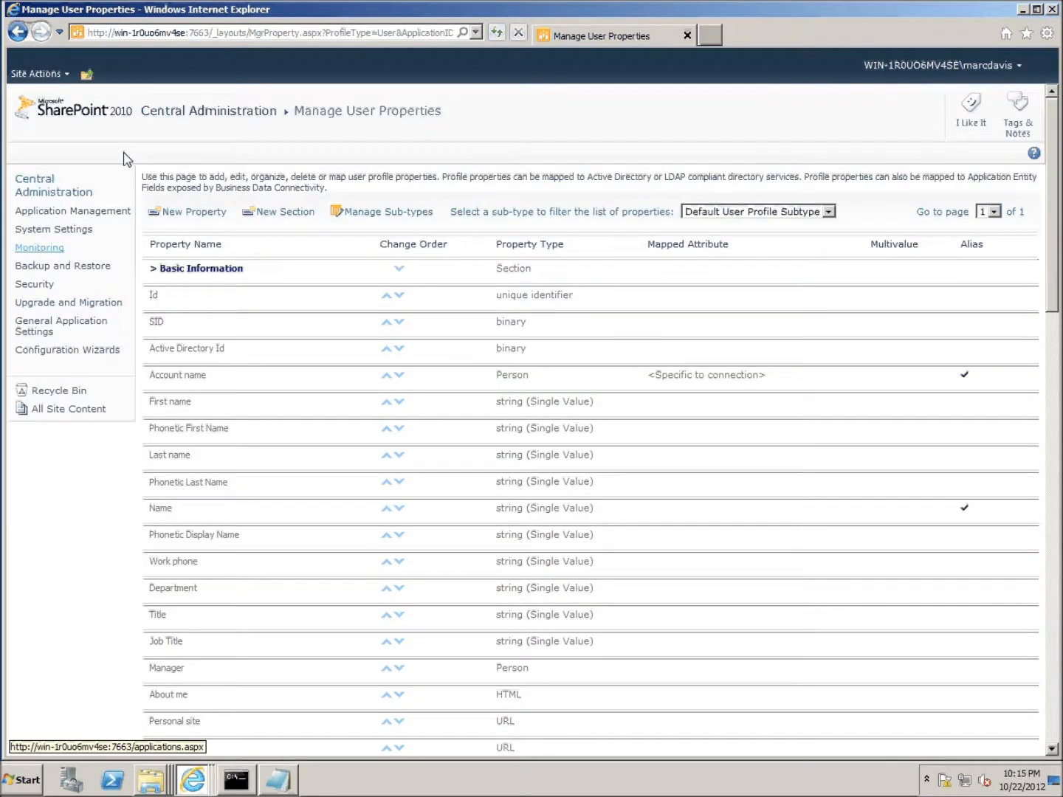
click(180, 117)
click(257, 251)
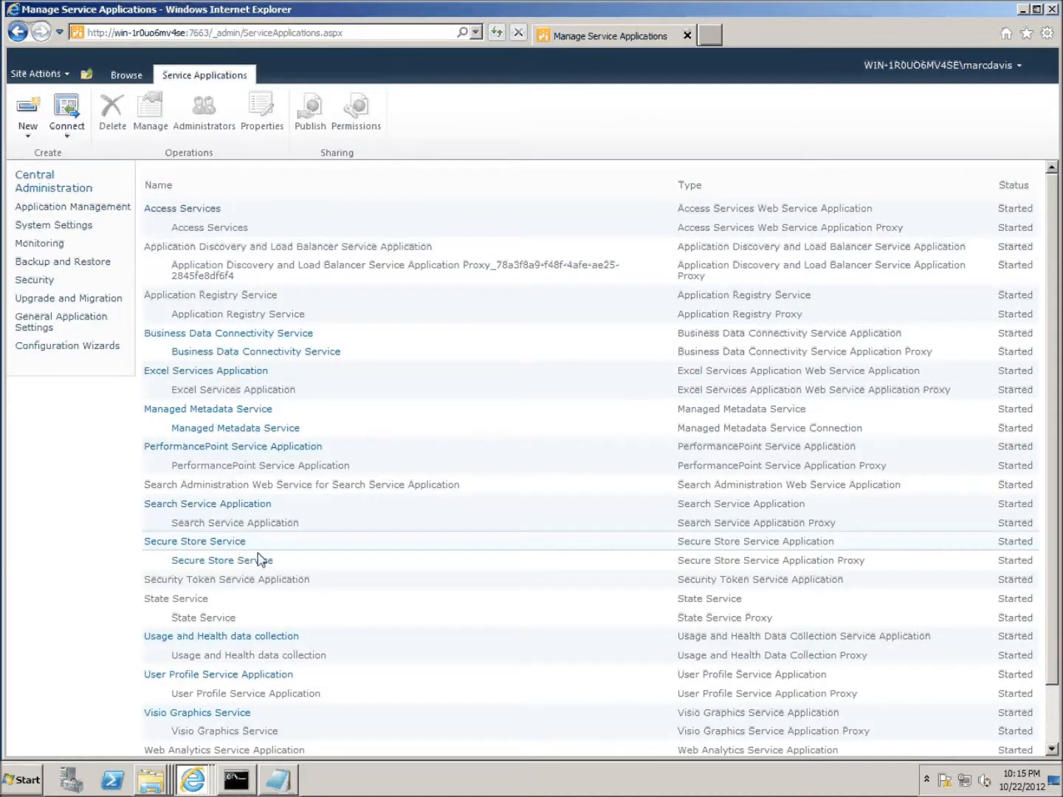
- Edit the SalesForce Chatter location under Search Service Application's Federated Locations
click(238, 508)
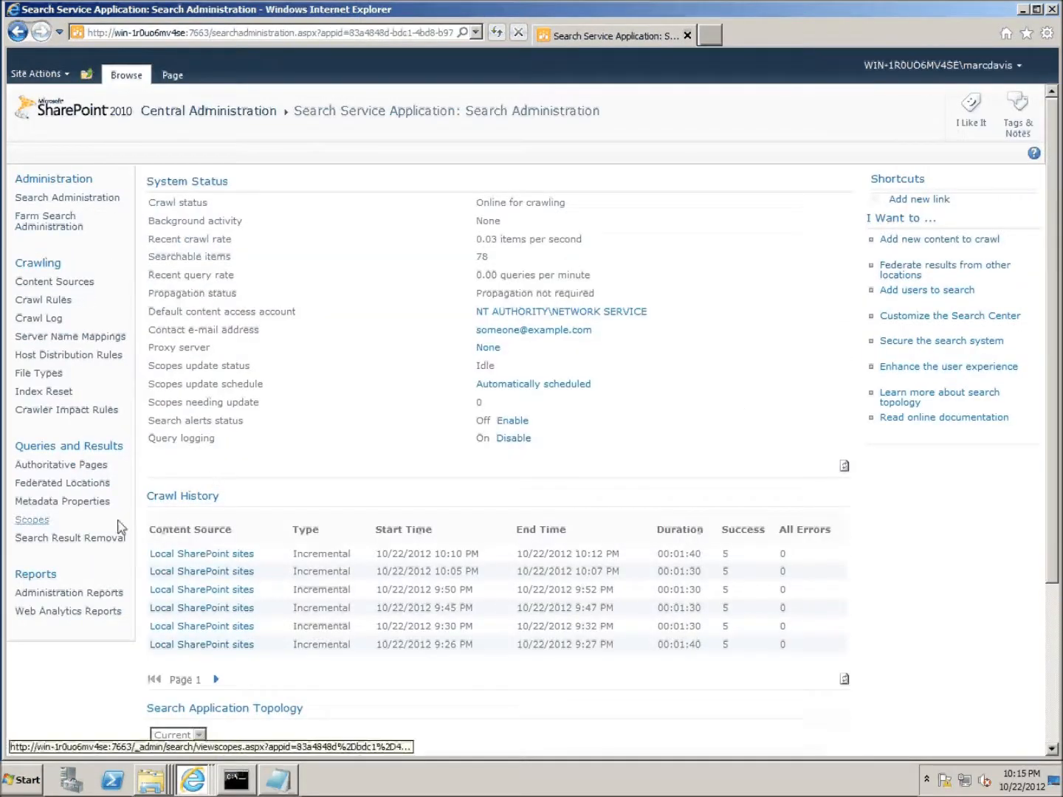
click(95, 483)
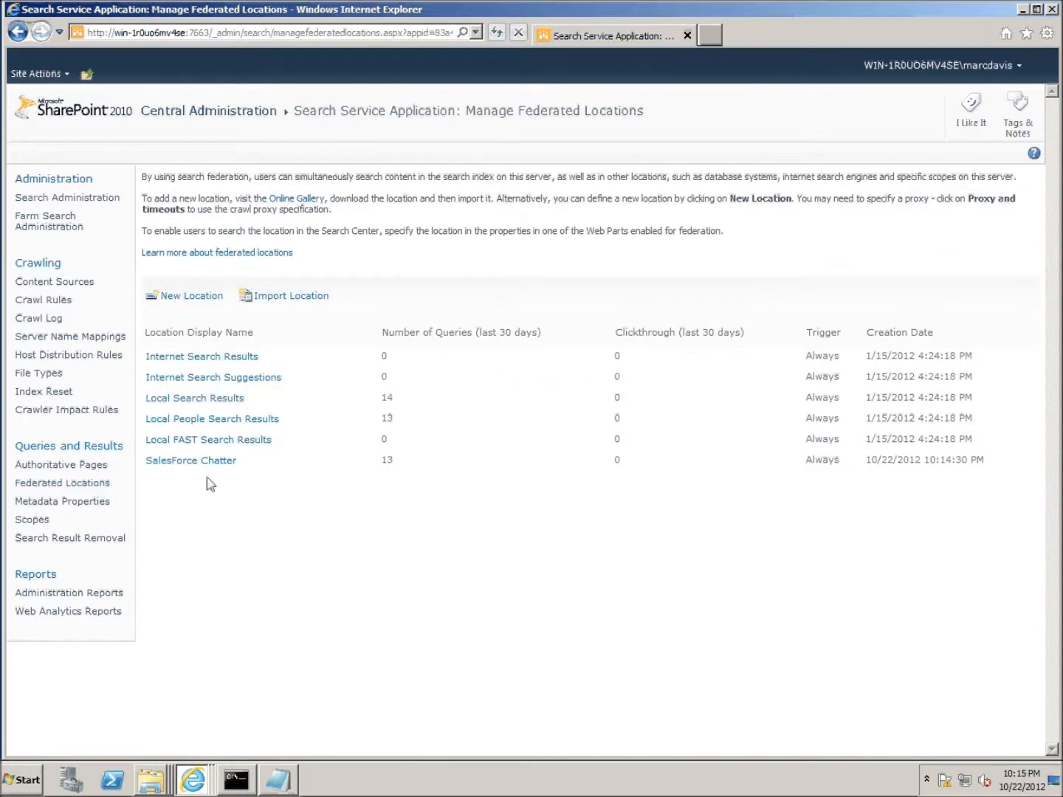
mouse_move(158, 463)
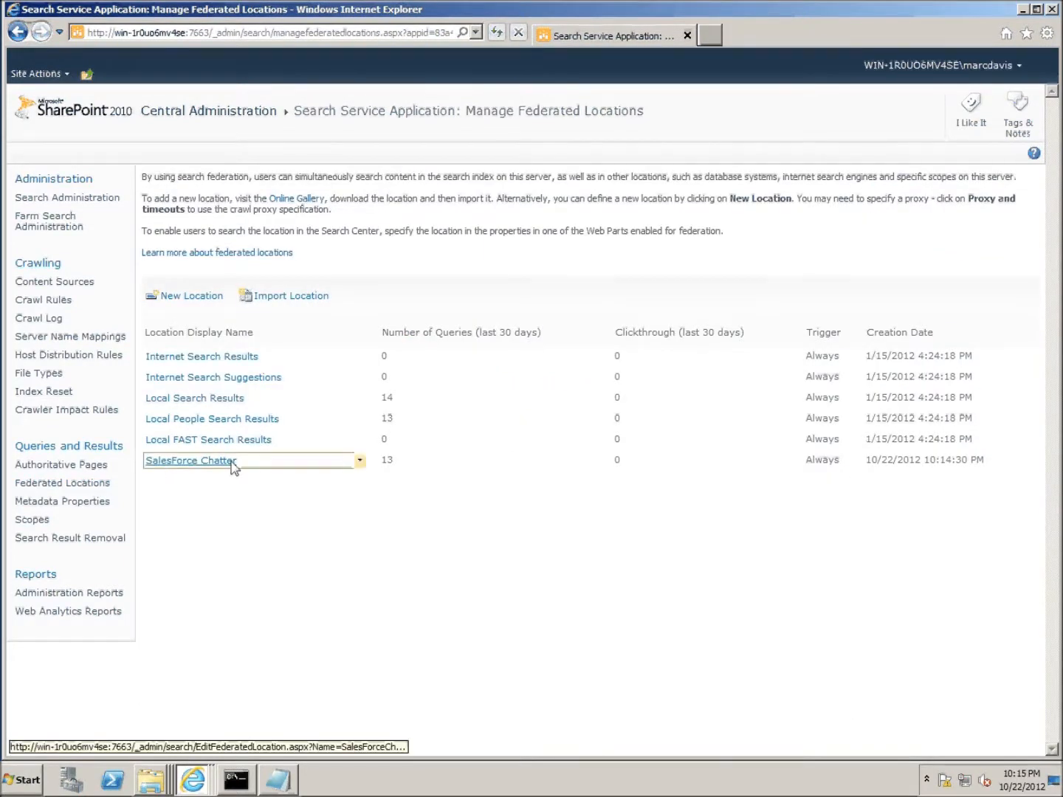
click(360, 464)
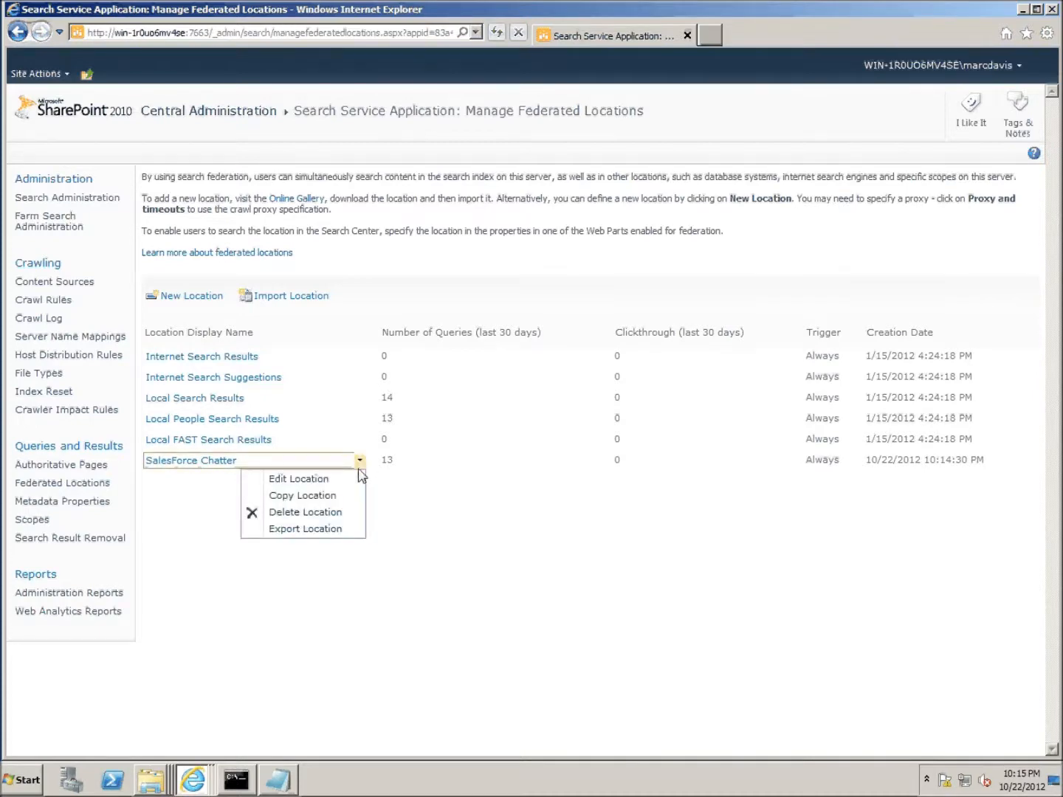
click(311, 481)
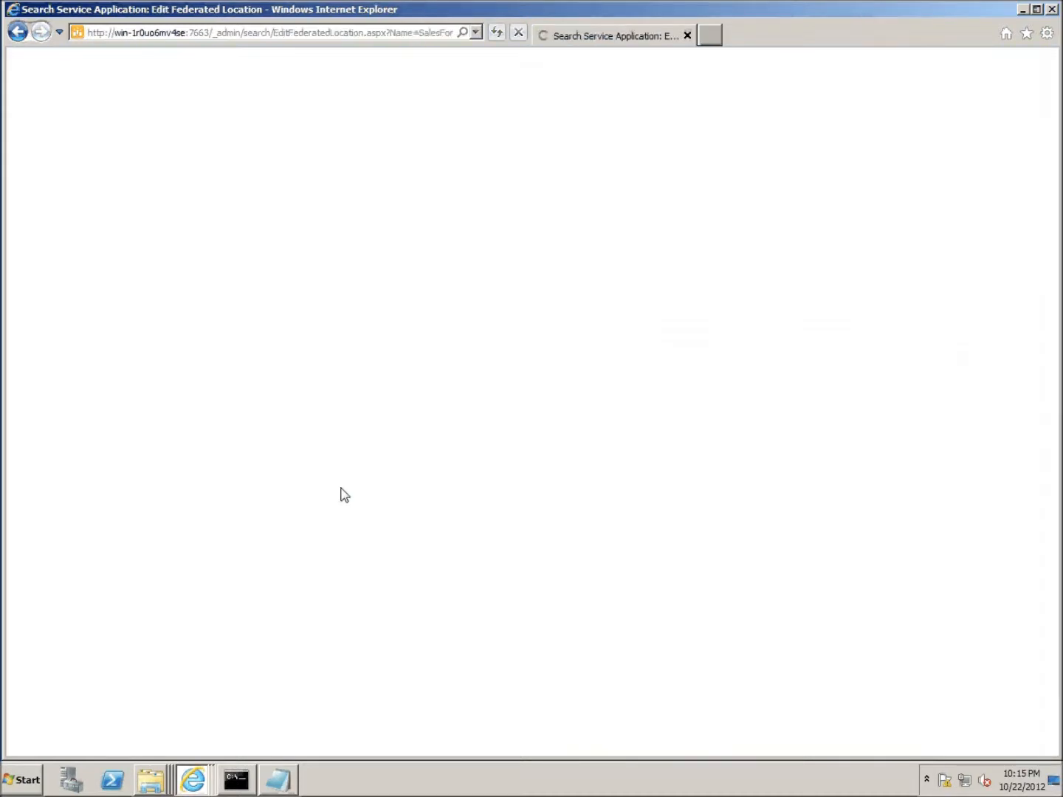
- Set SalesForce Chatter's credentials to per-user Kerberos authentication and save the location
scroll(370, 508, down, 6)
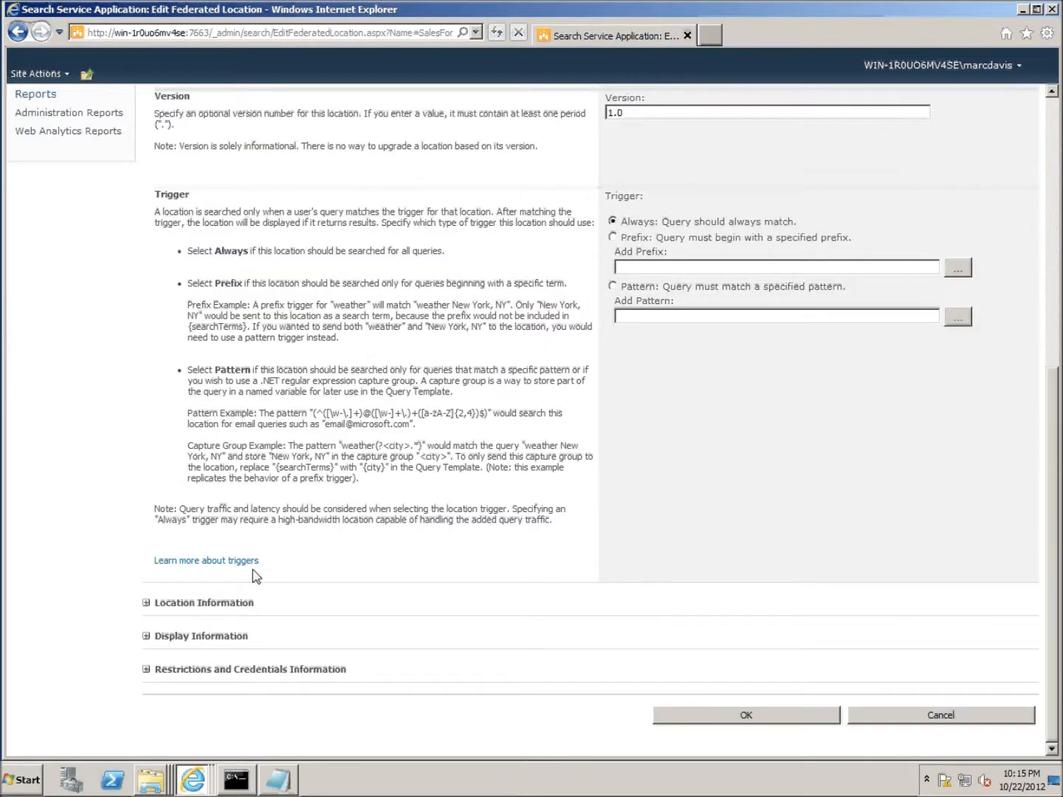
click(146, 669)
scroll(329, 644, down, 6)
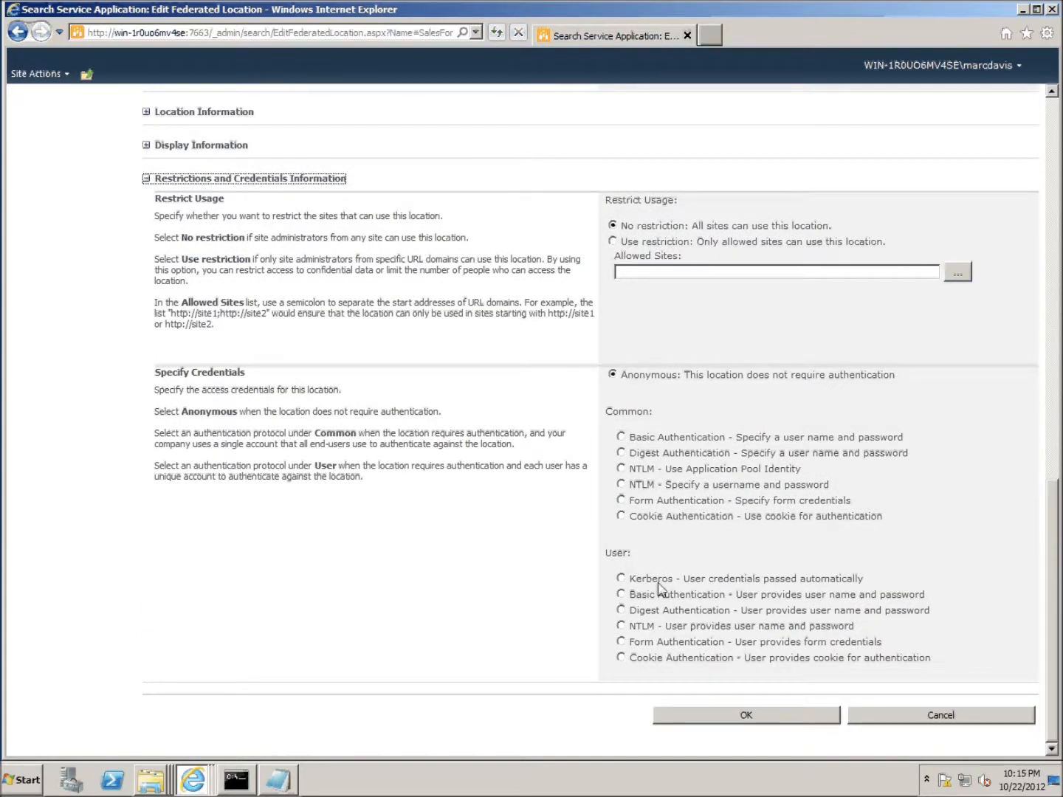
click(621, 578)
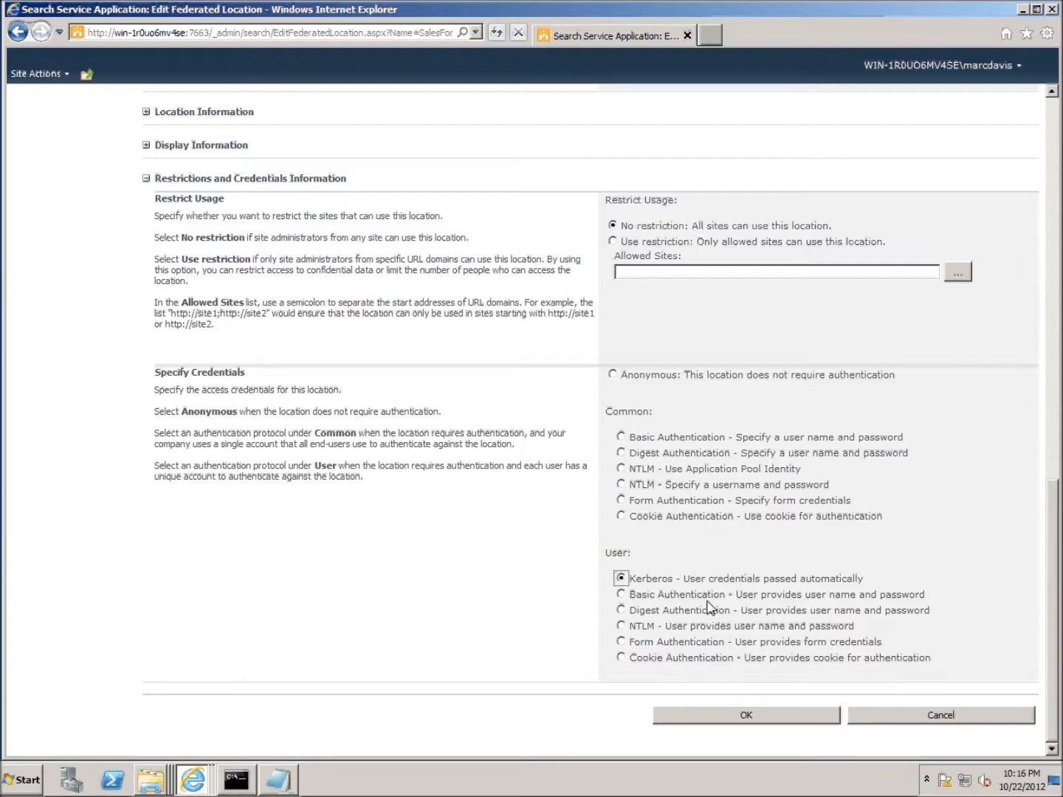
click(788, 722)
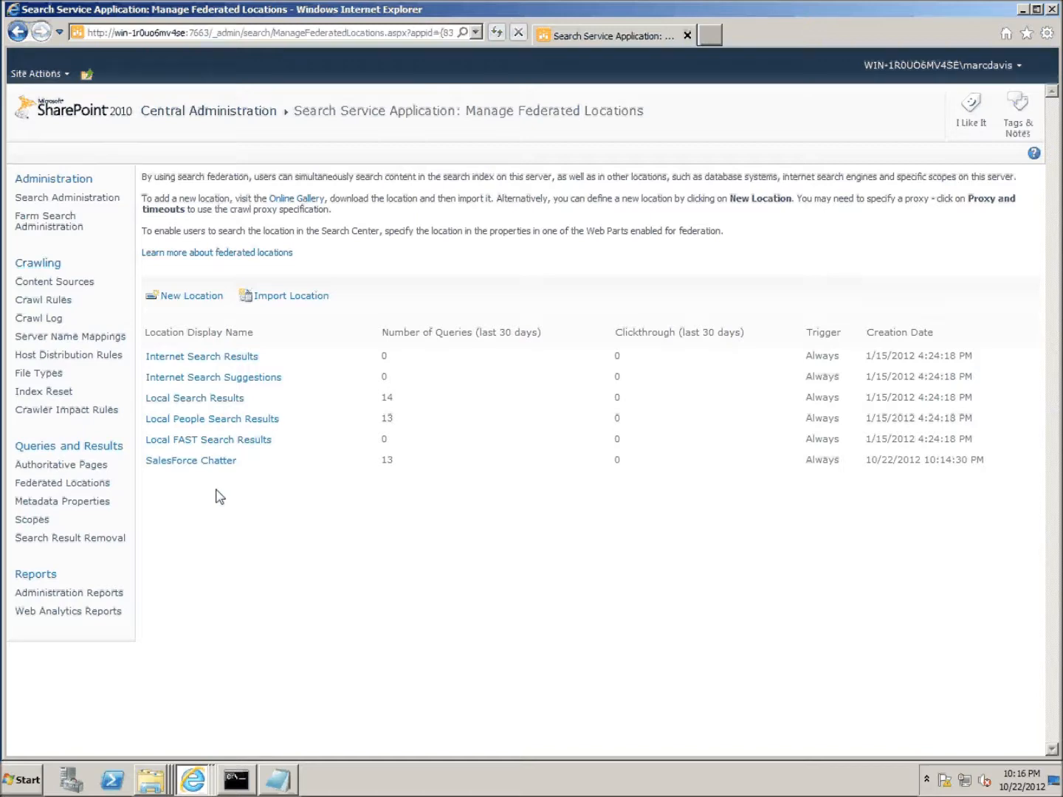
click(210, 112)
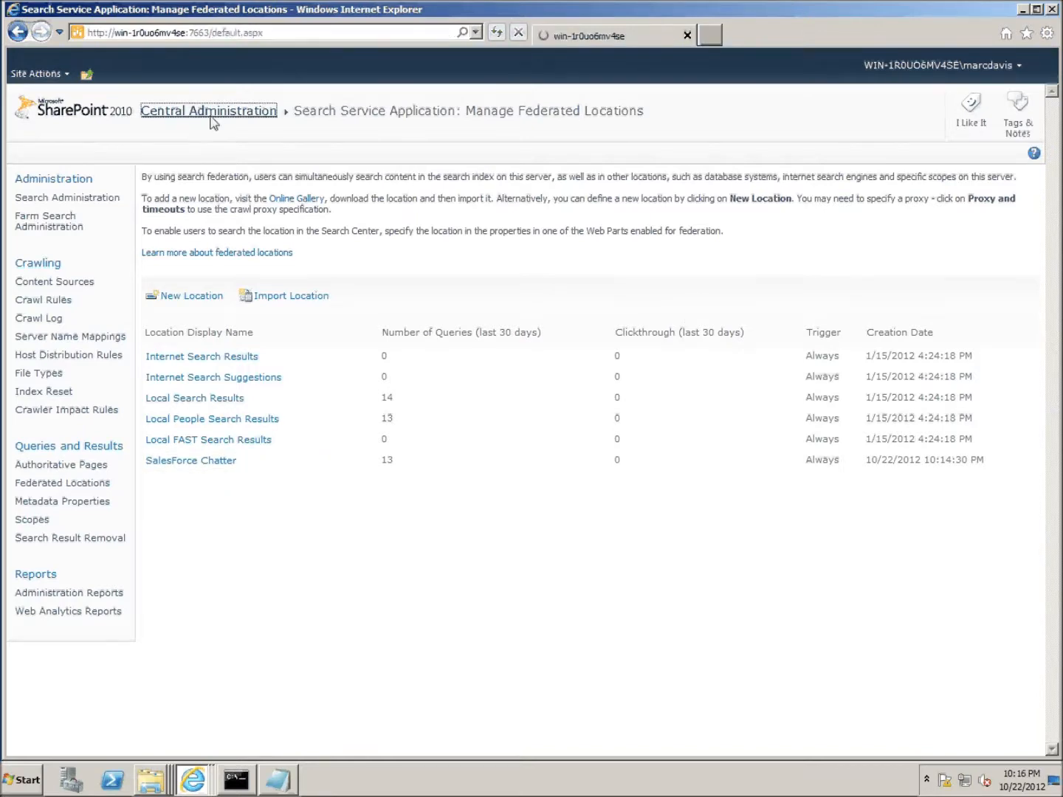
- Run 'stsadm -o addsolution -filename ChatterForSharePoint.wsp' in the Command Prompt
click(1023, 10)
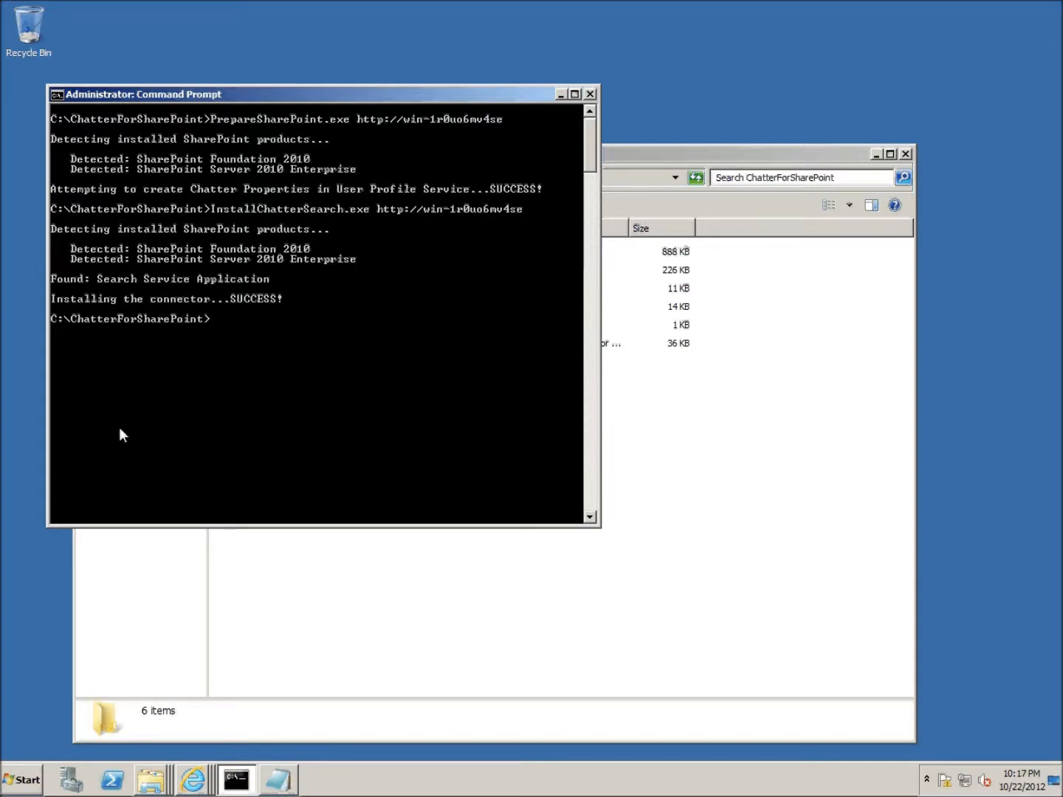
text(stsadm -o addsolution -filename)
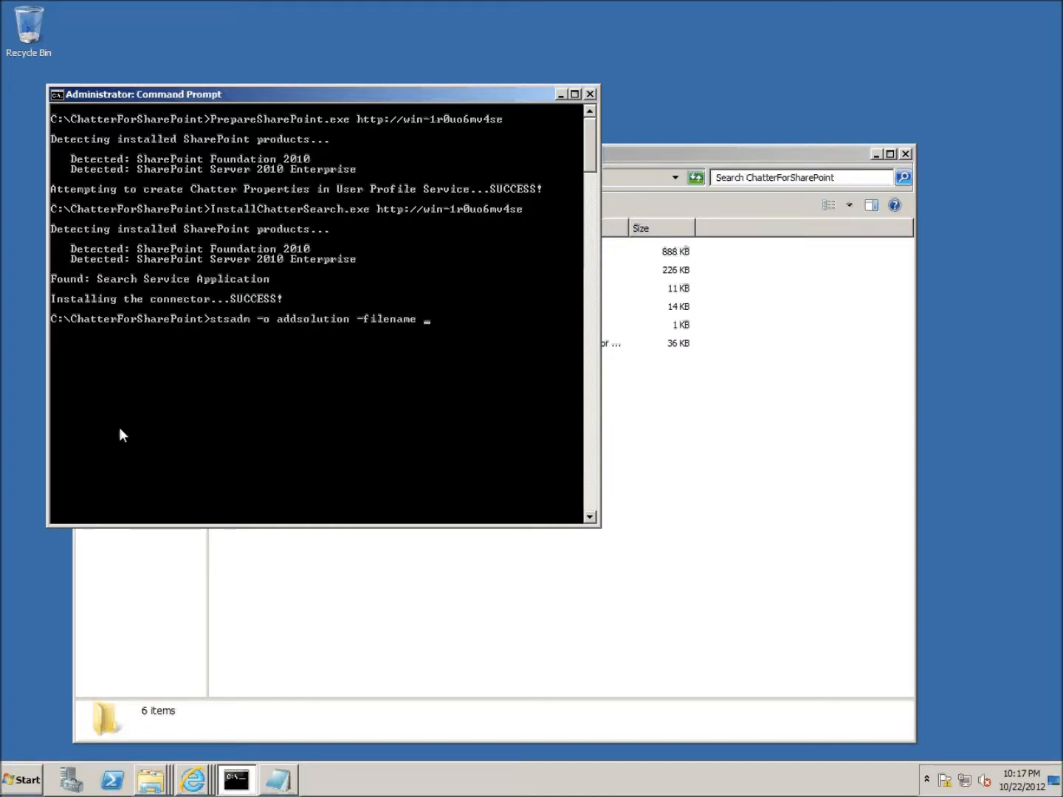
key(Tab)
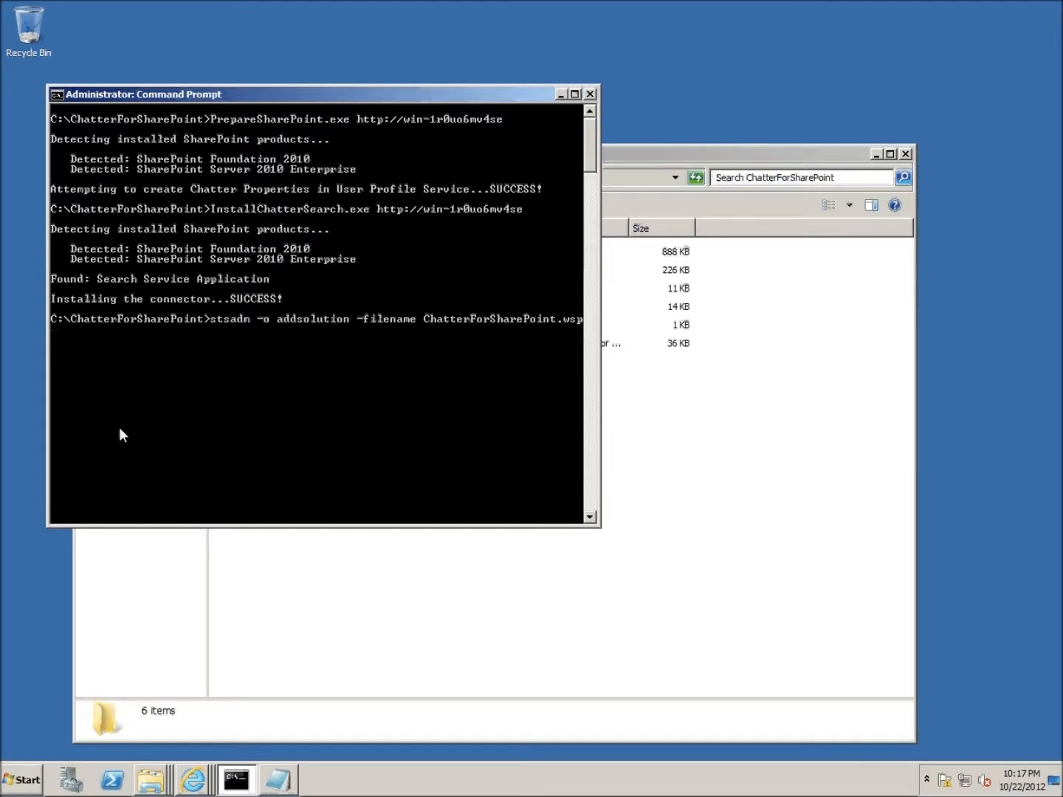
key(Return)
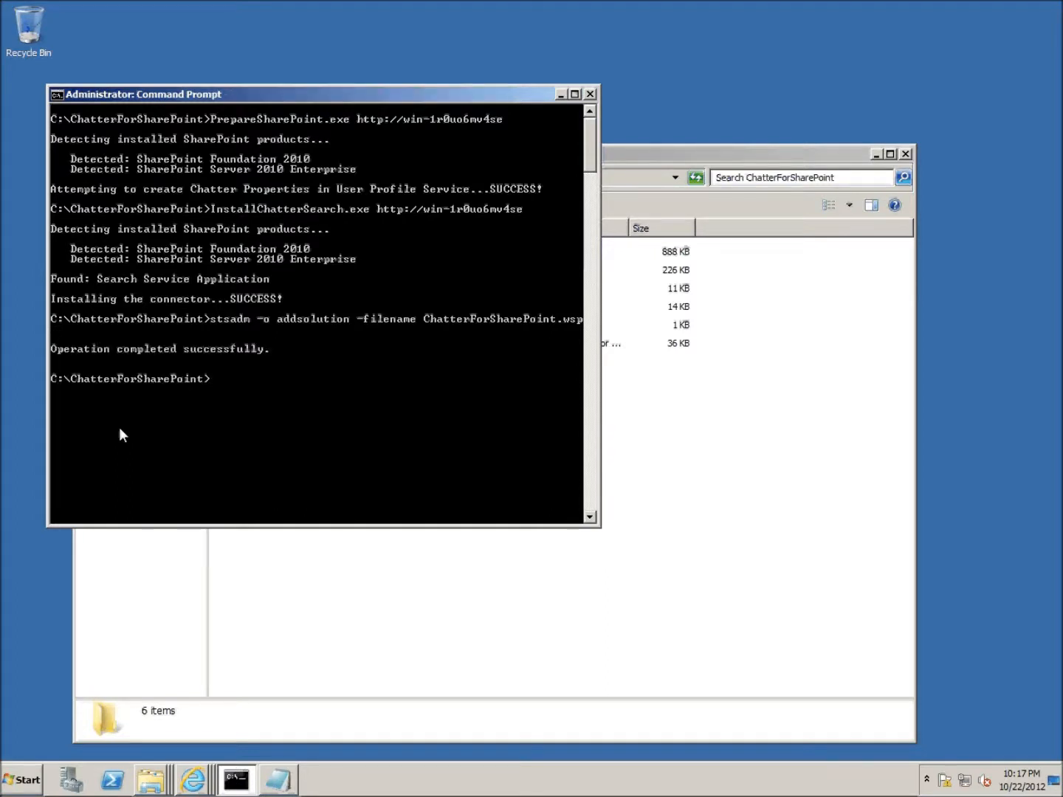
right_click(150, 781)
right_click(195, 781)
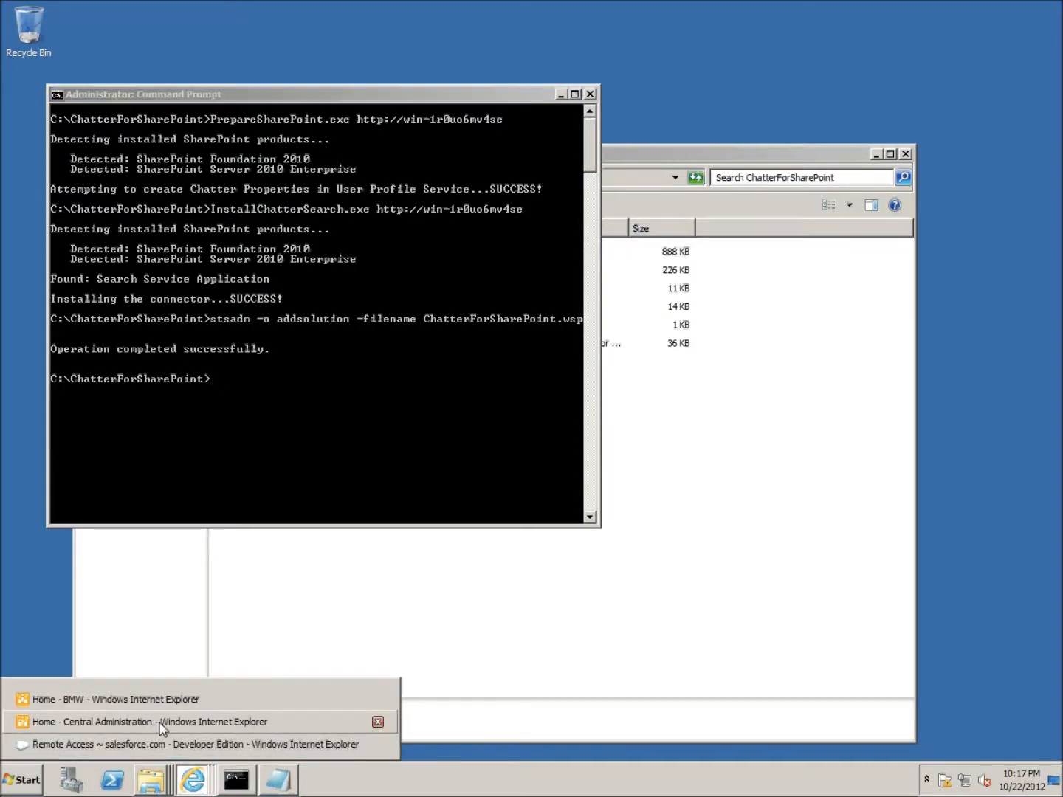
click(355, 722)
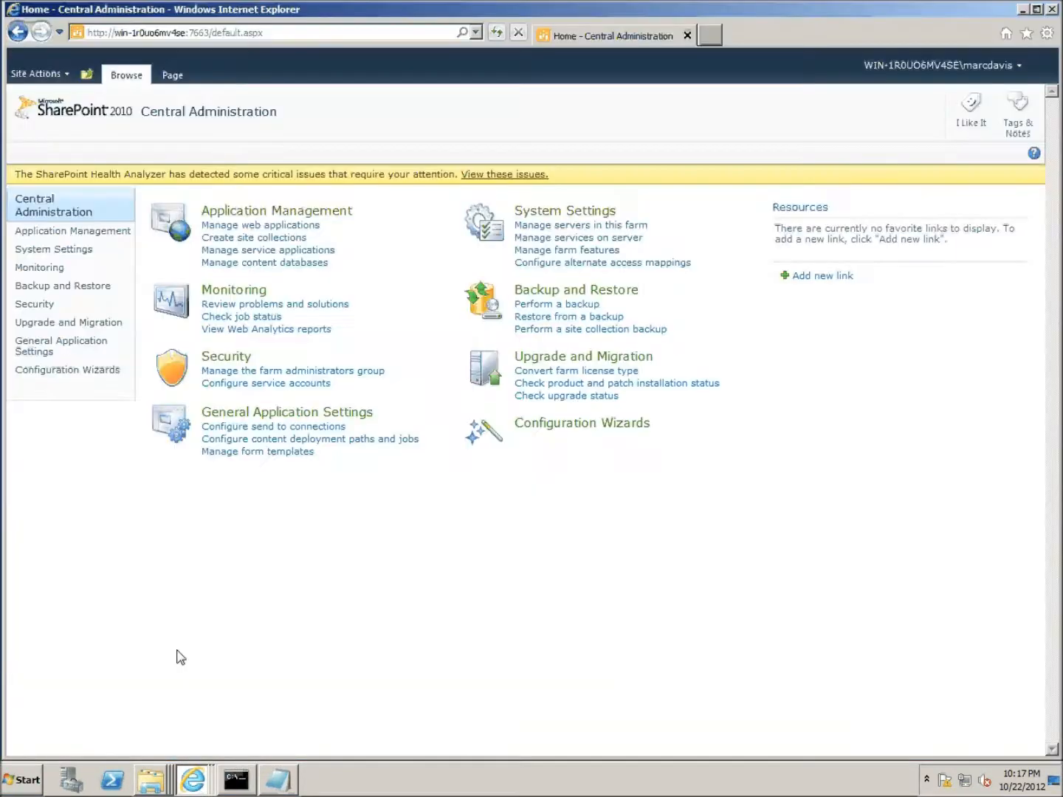
- Deploy chatterforsharepoint.wsp from Manage farm solutions to all content web applications, then minimize the browser
click(598, 212)
click(570, 284)
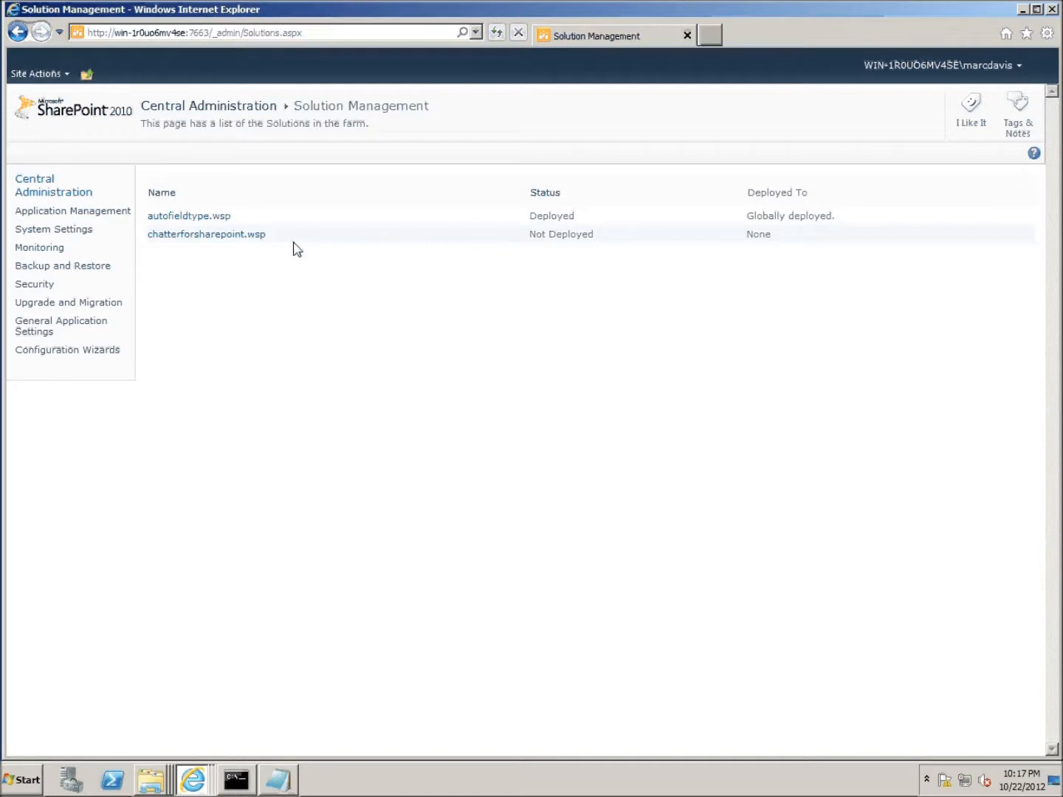
click(237, 241)
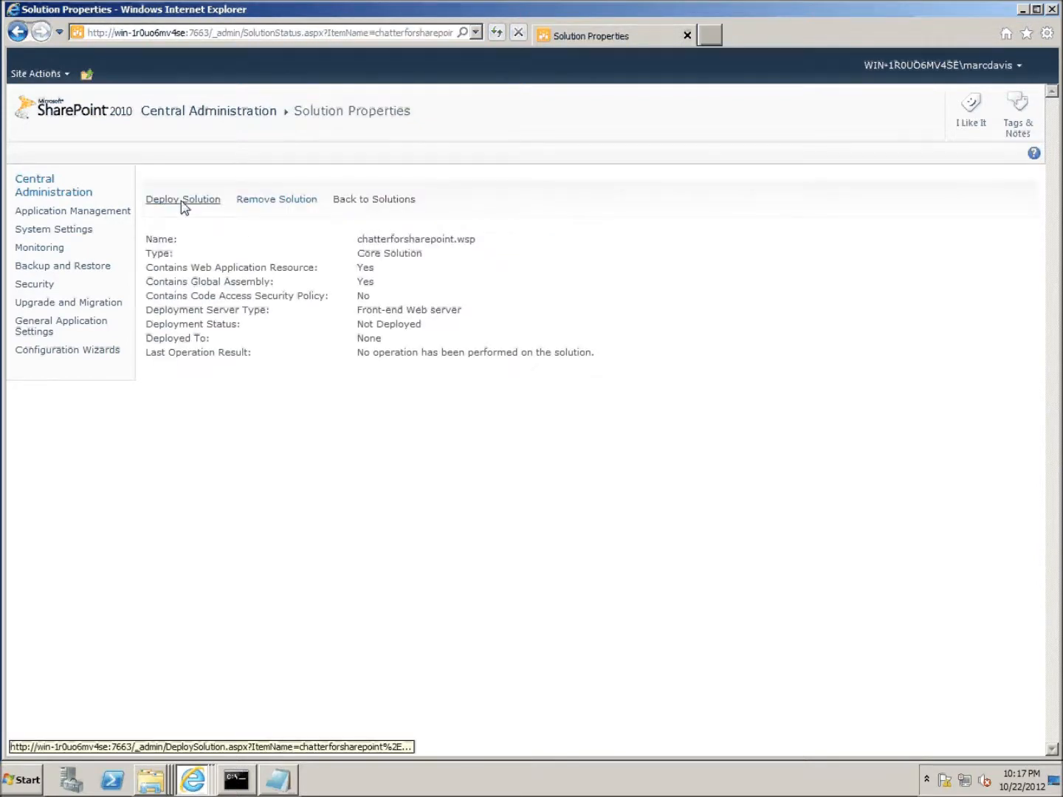
click(190, 201)
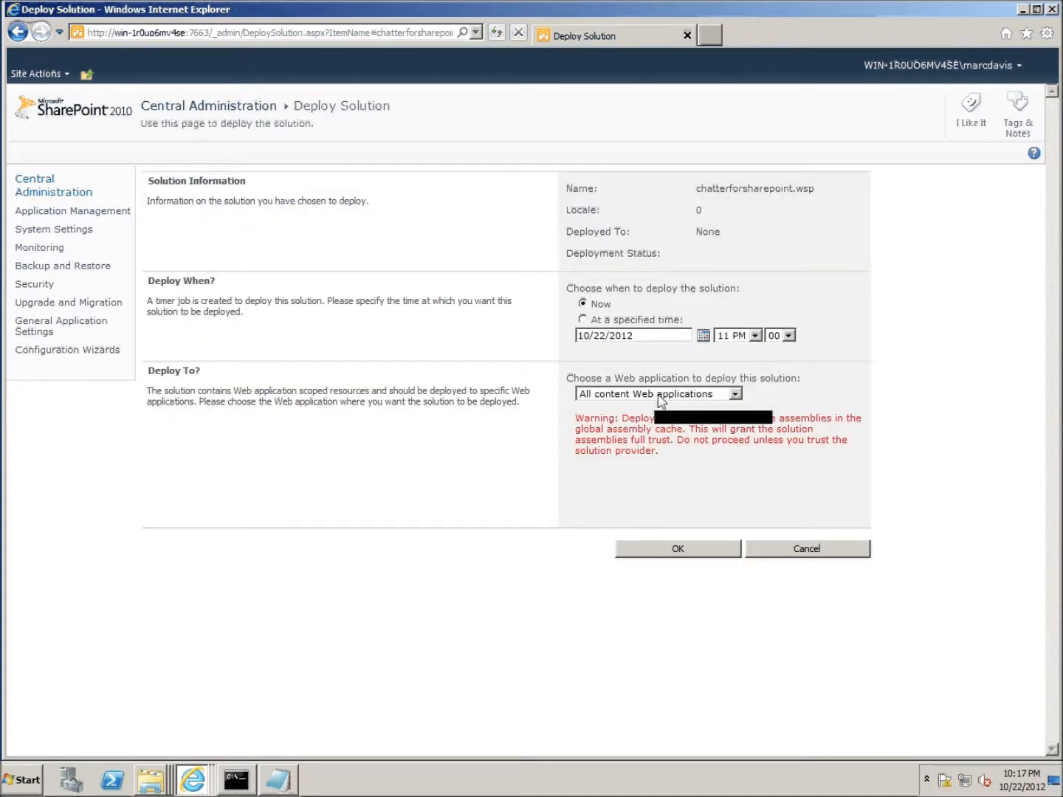
click(695, 554)
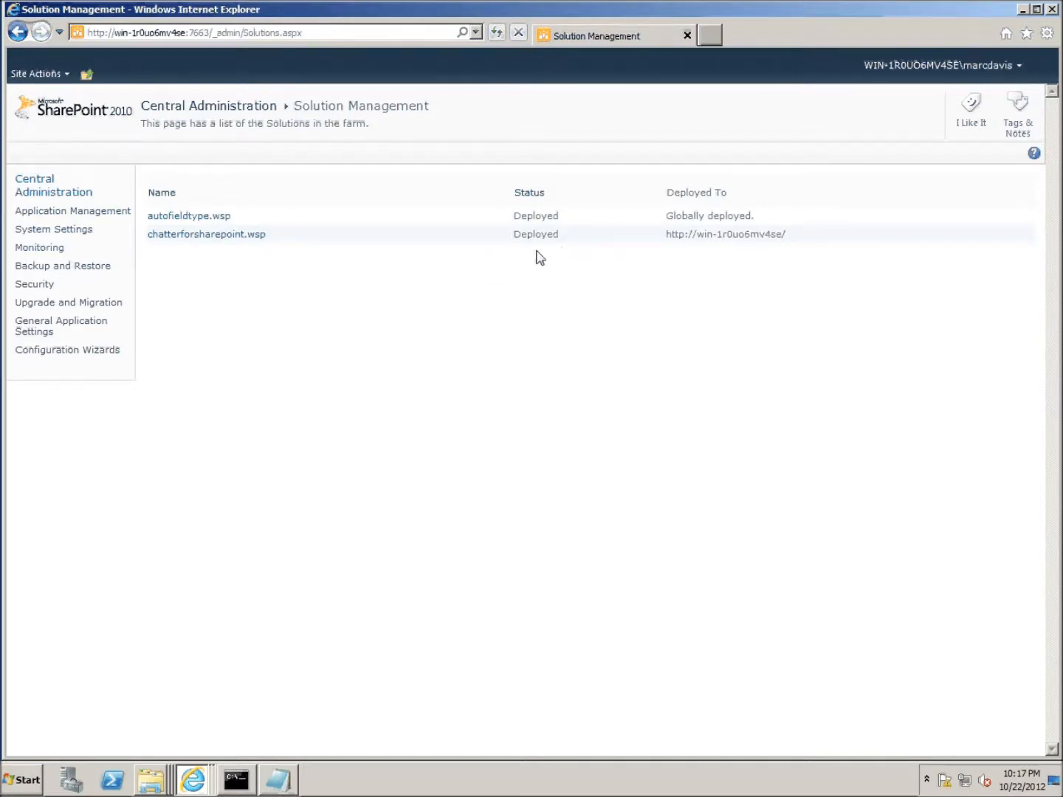
click(1023, 9)
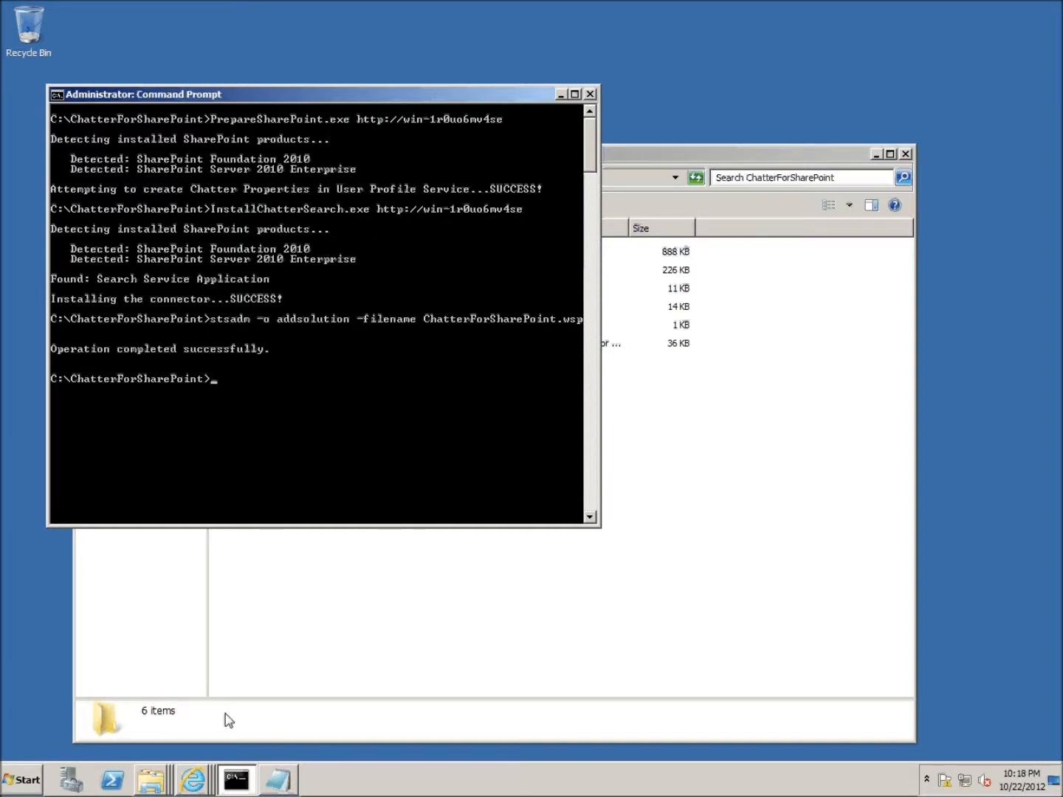
- Switch to the 'Home - BMW' browser window and refresh the page
click(194, 779)
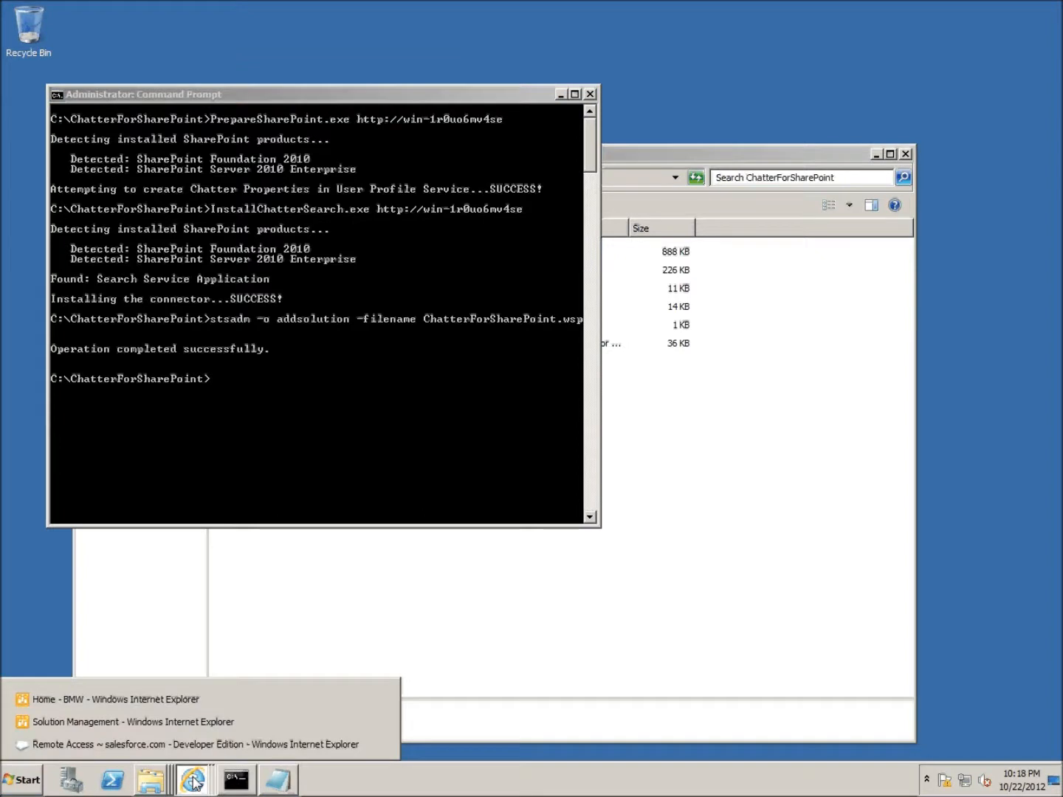
click(175, 699)
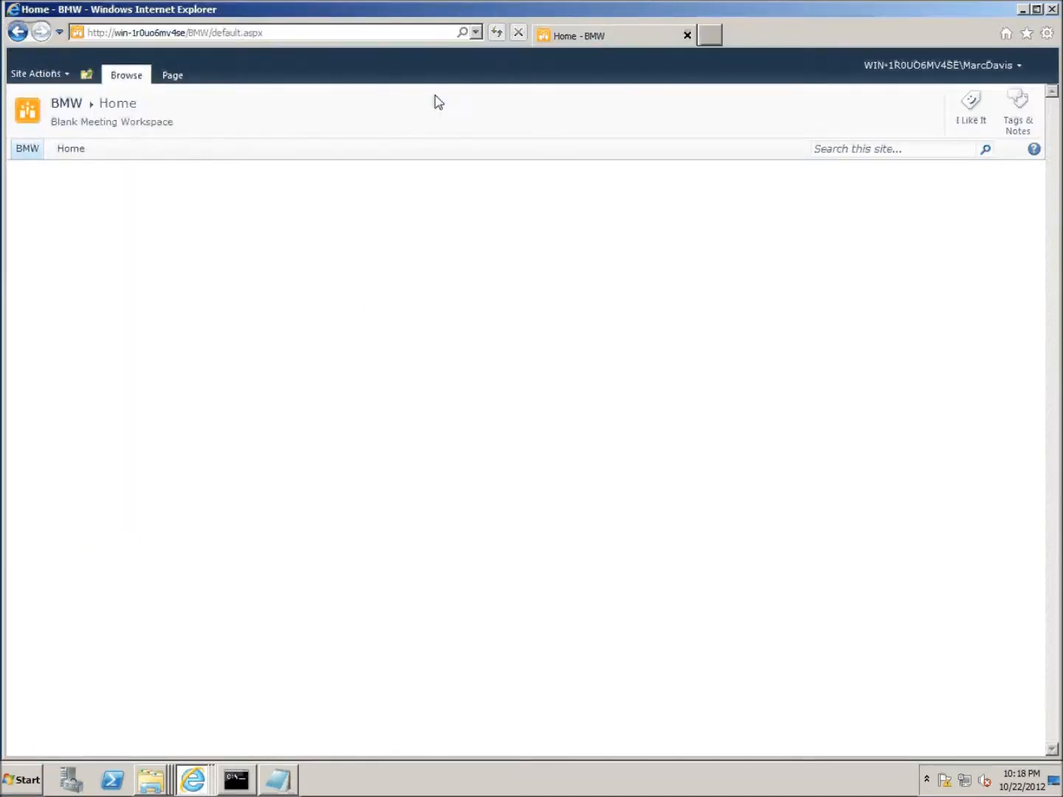
click(497, 35)
- Activate Chatter for SharePoint in the top-level site collection features, then return to the BMW home page
click(49, 81)
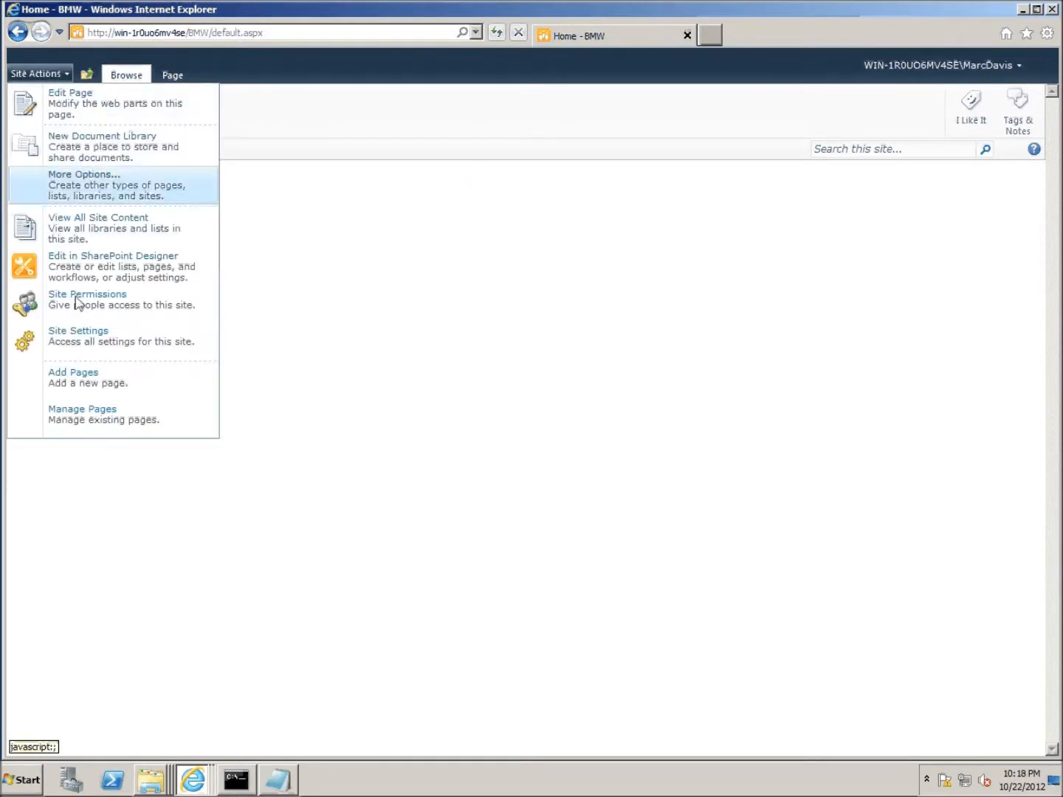
click(112, 342)
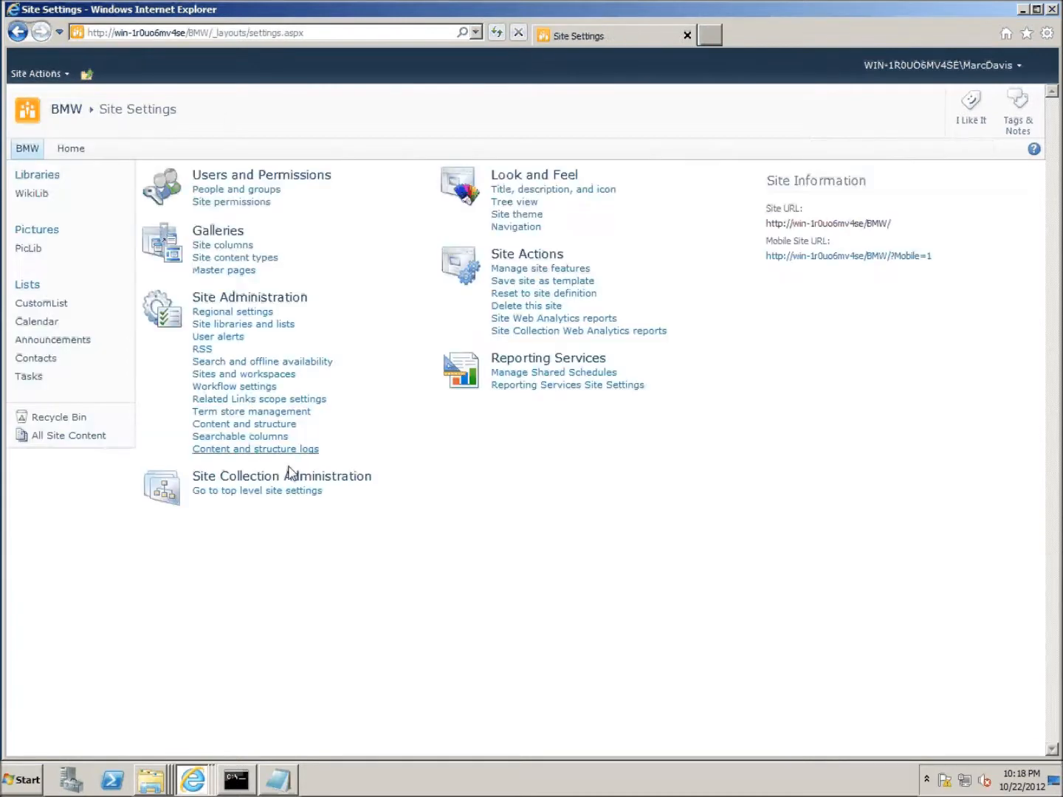
click(292, 493)
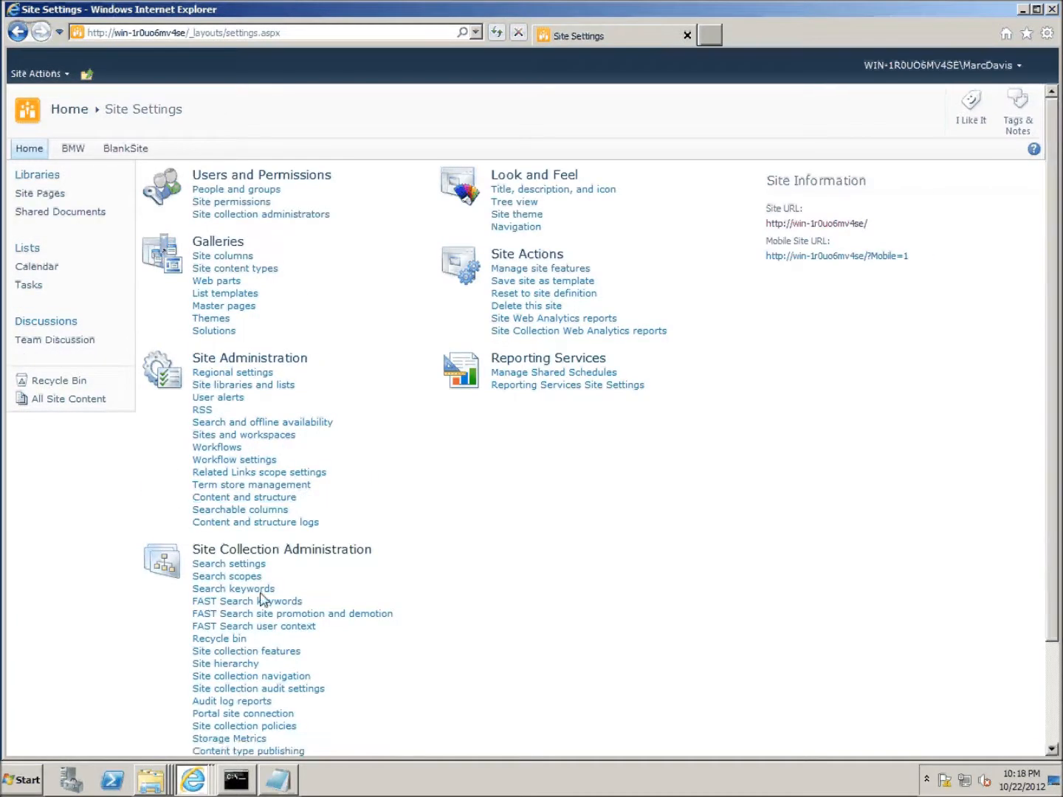
click(291, 653)
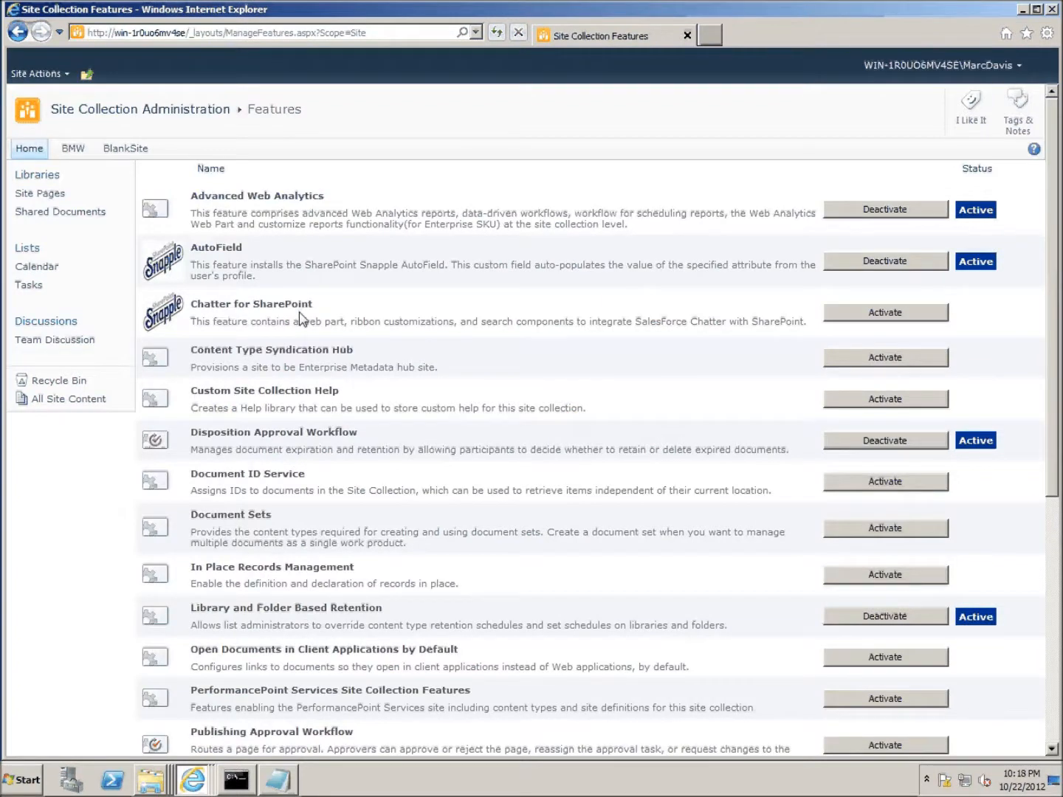
click(924, 319)
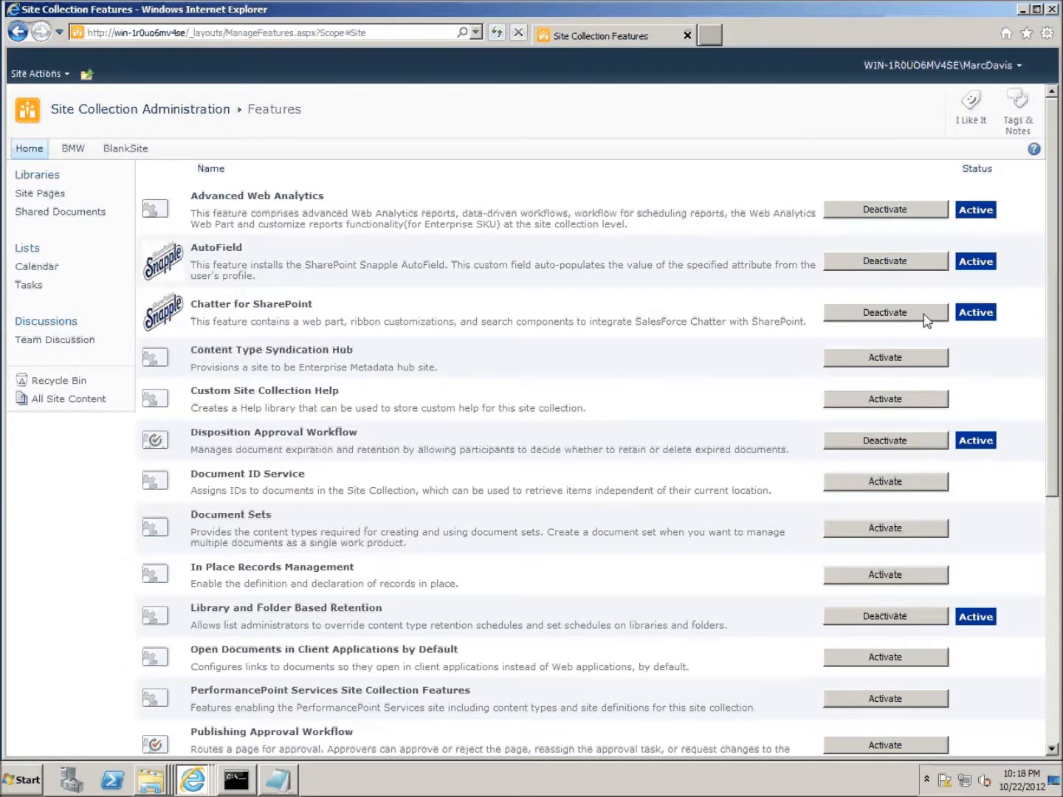
click(73, 149)
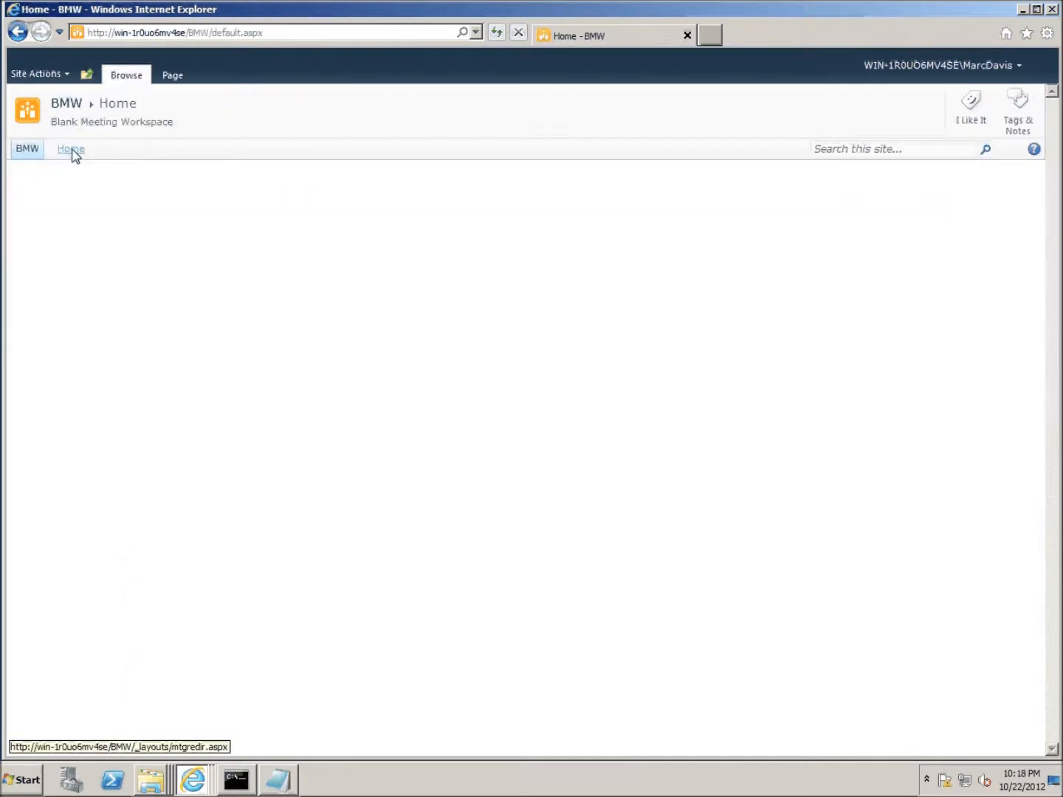
click(65, 74)
- Edit the BMW home page and add the Social category's Chatter for SharePoint web part to the Left zone
click(61, 103)
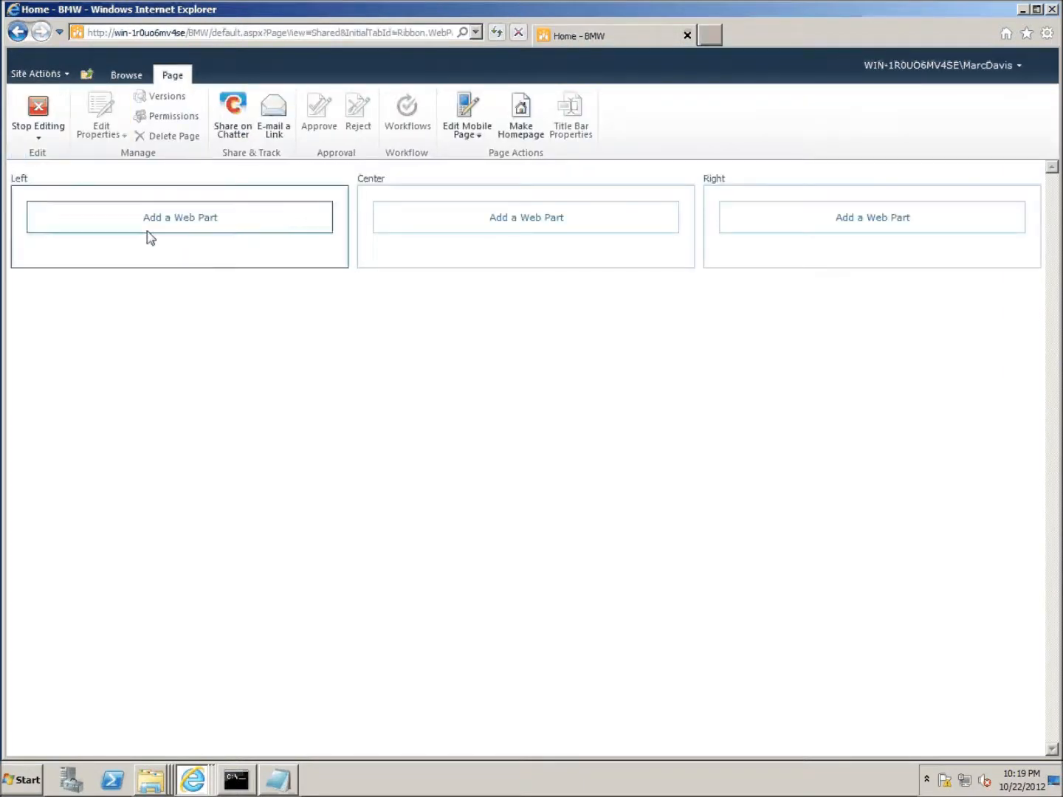
click(186, 221)
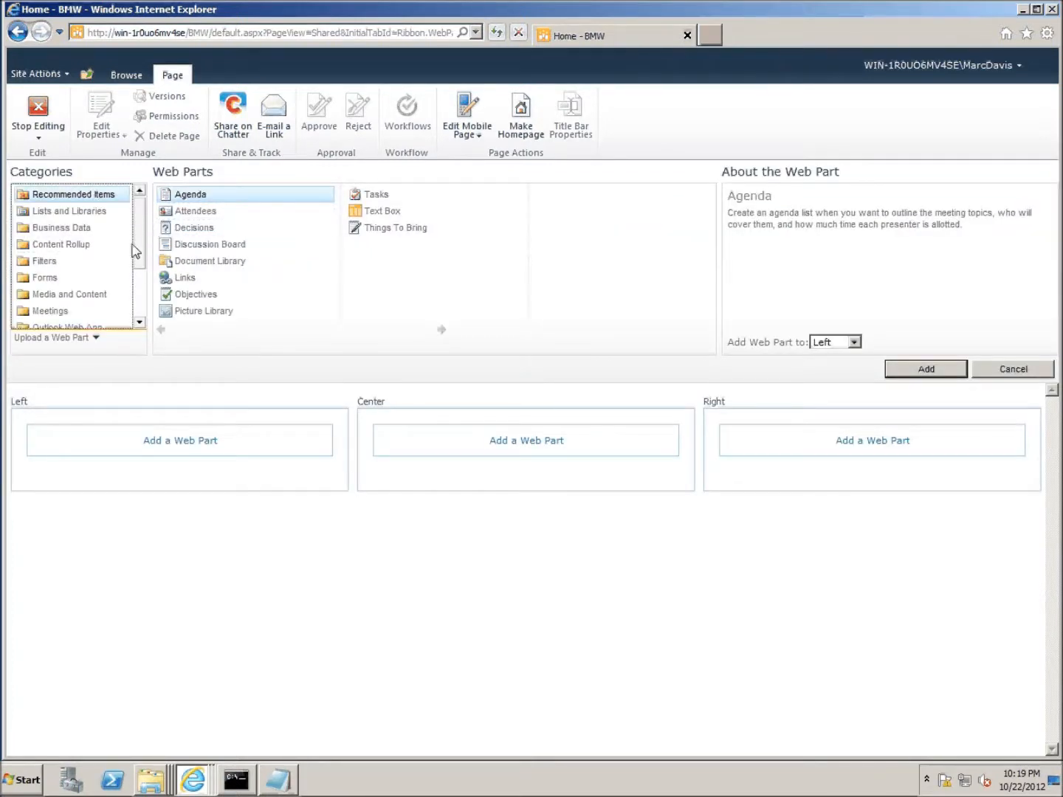
drag(144, 260, 150, 310)
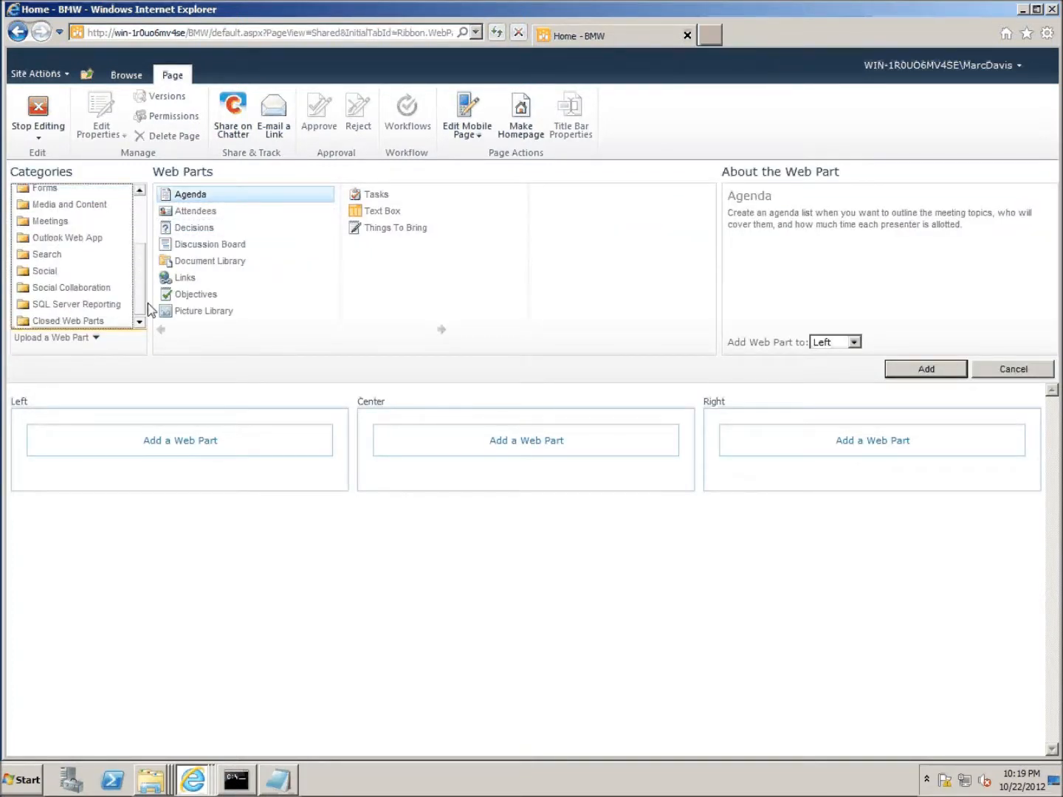
click(52, 273)
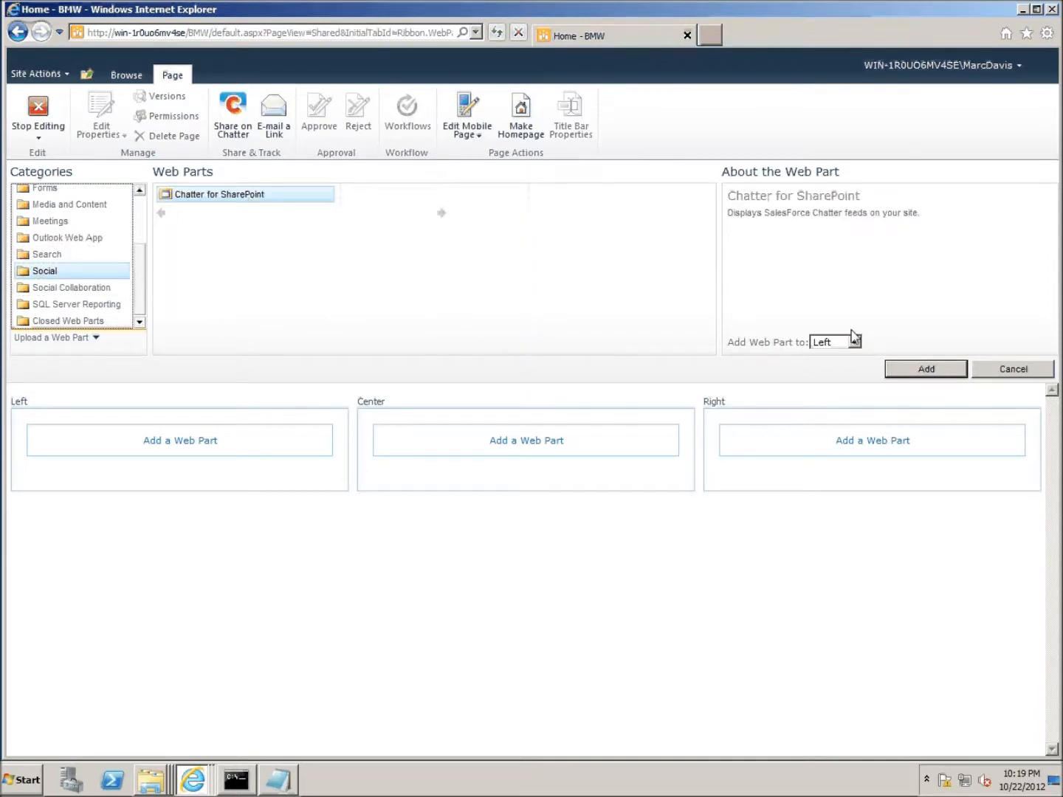
click(947, 376)
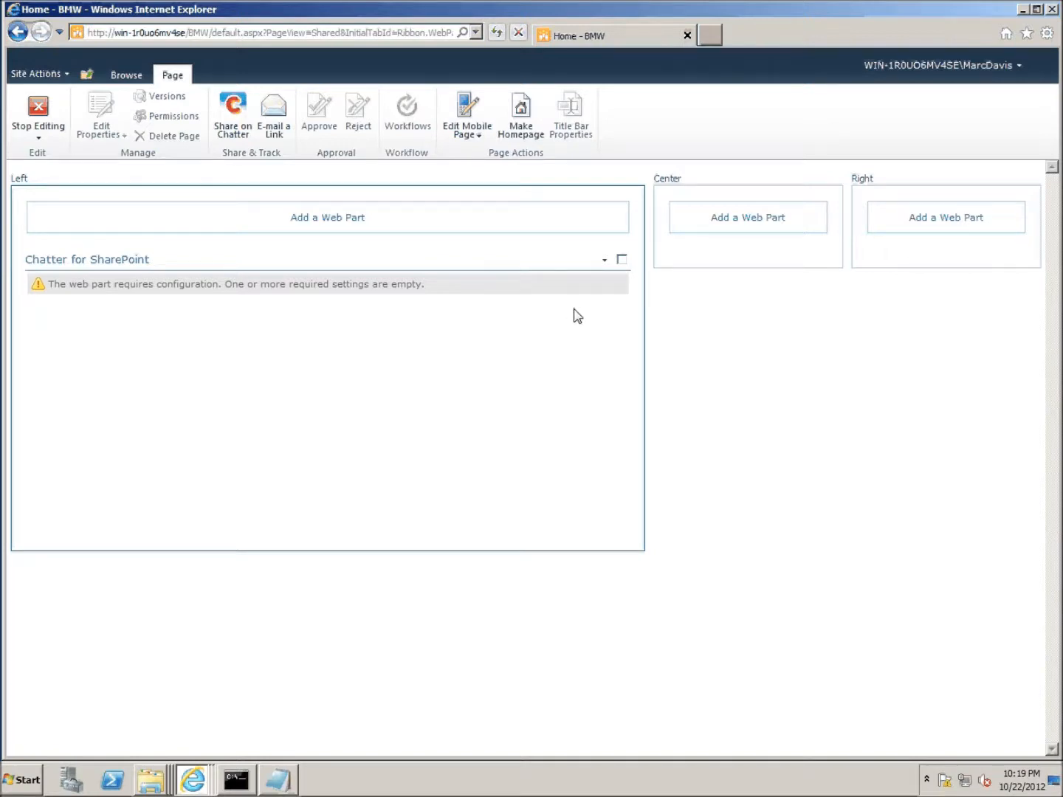
- Choose Edit Web Part from the Chatter for SharePoint web part's menu
click(604, 263)
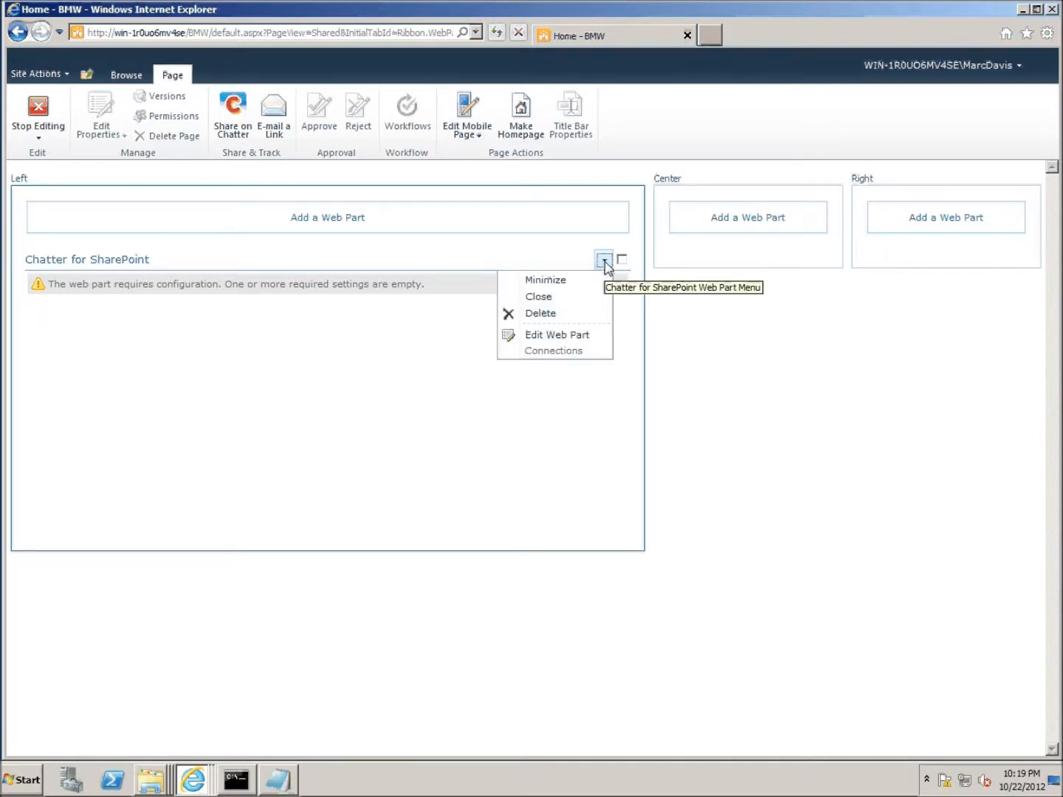
click(579, 340)
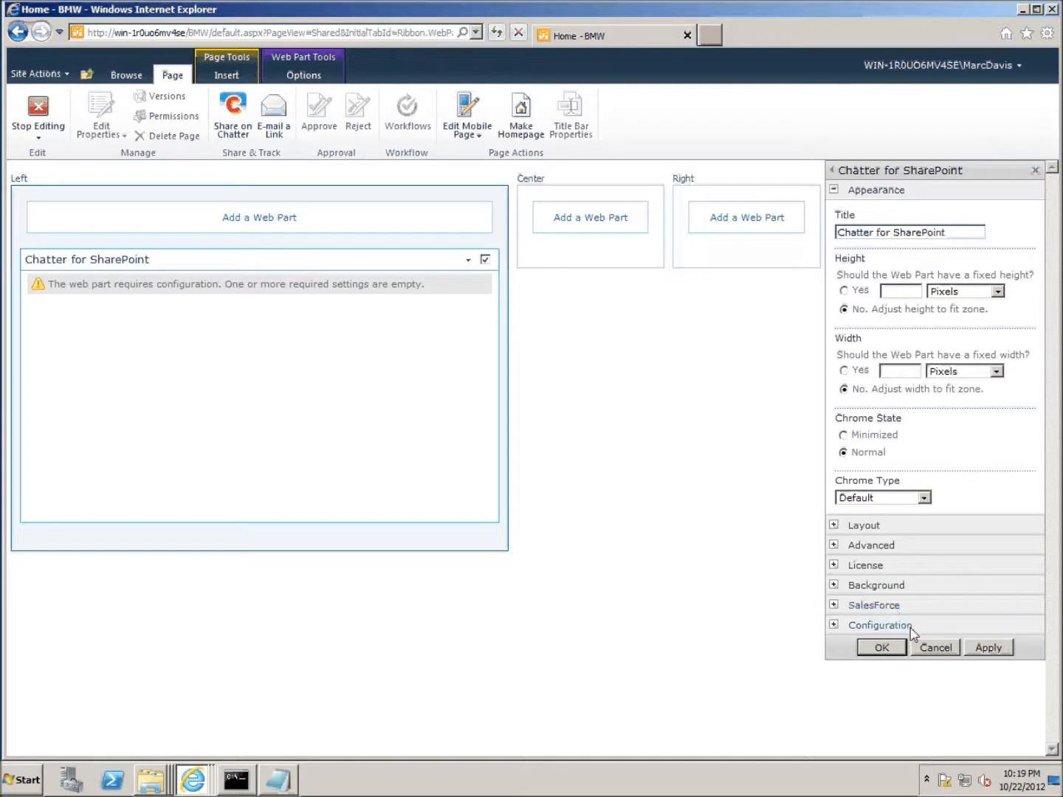
- Expand the License, Background and SalesForce sections to reach the empty Consumer Key field
click(834, 565)
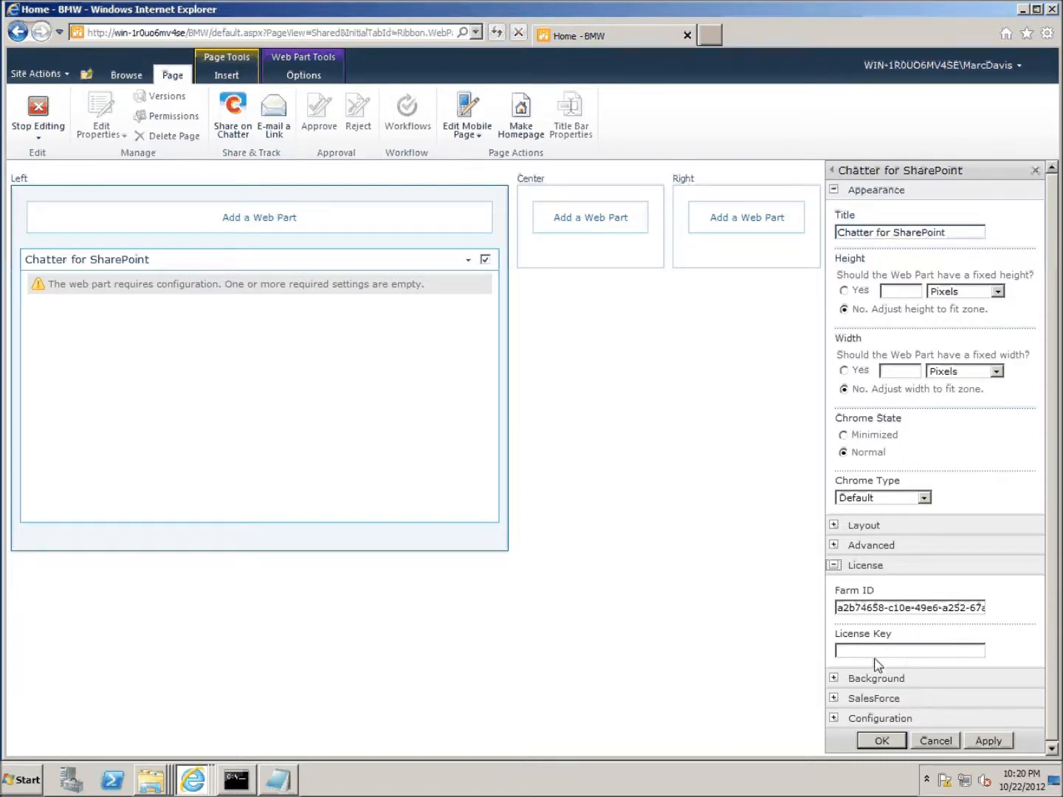
click(835, 679)
scroll(916, 698, down, 1)
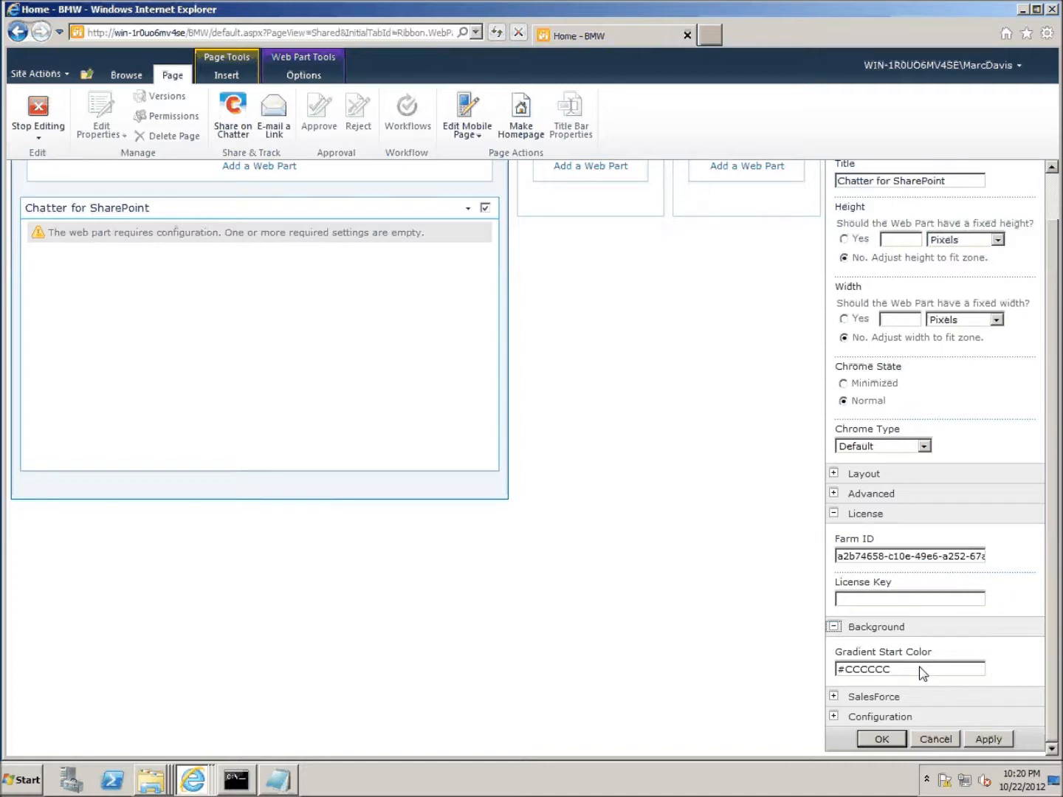
click(834, 695)
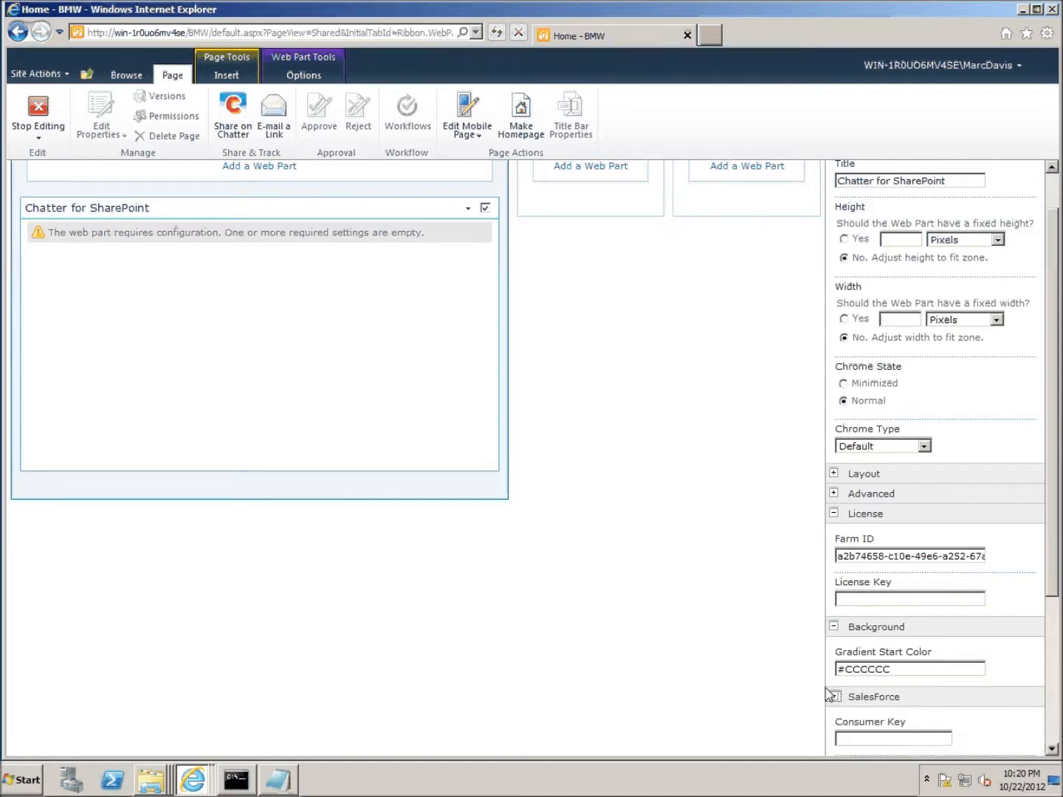
scroll(829, 694, down, 3)
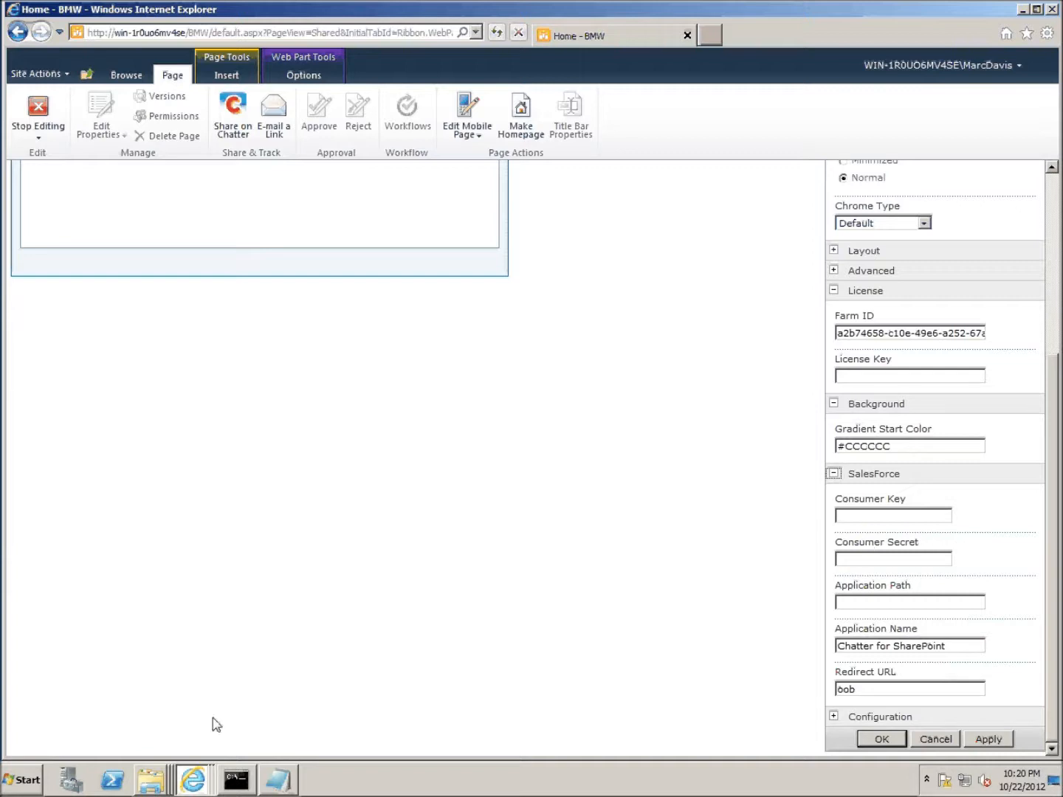
- Copy the consumer key from the notes and paste it into the Consumer Key field
click(273, 783)
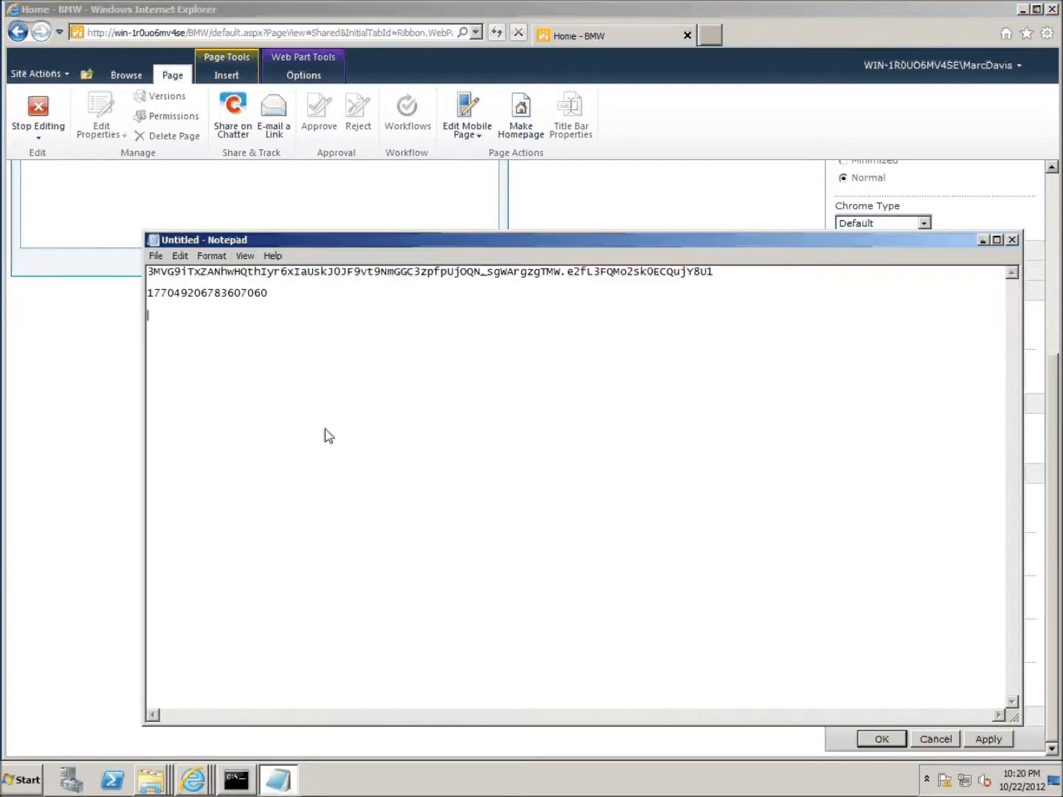
mouse_move(148, 295)
mouse_down()
mouse_move(157, 296)
mouse_move(141, 275)
mouse_up()
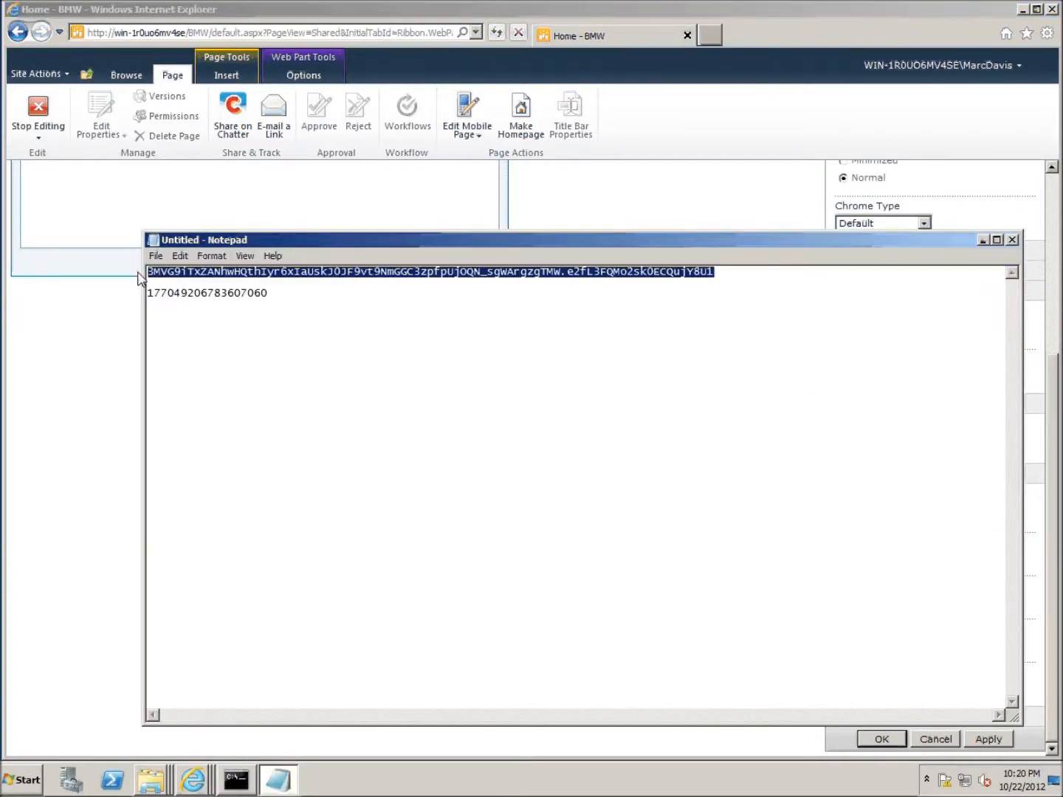
right_click(170, 277)
click(236, 312)
click(983, 240)
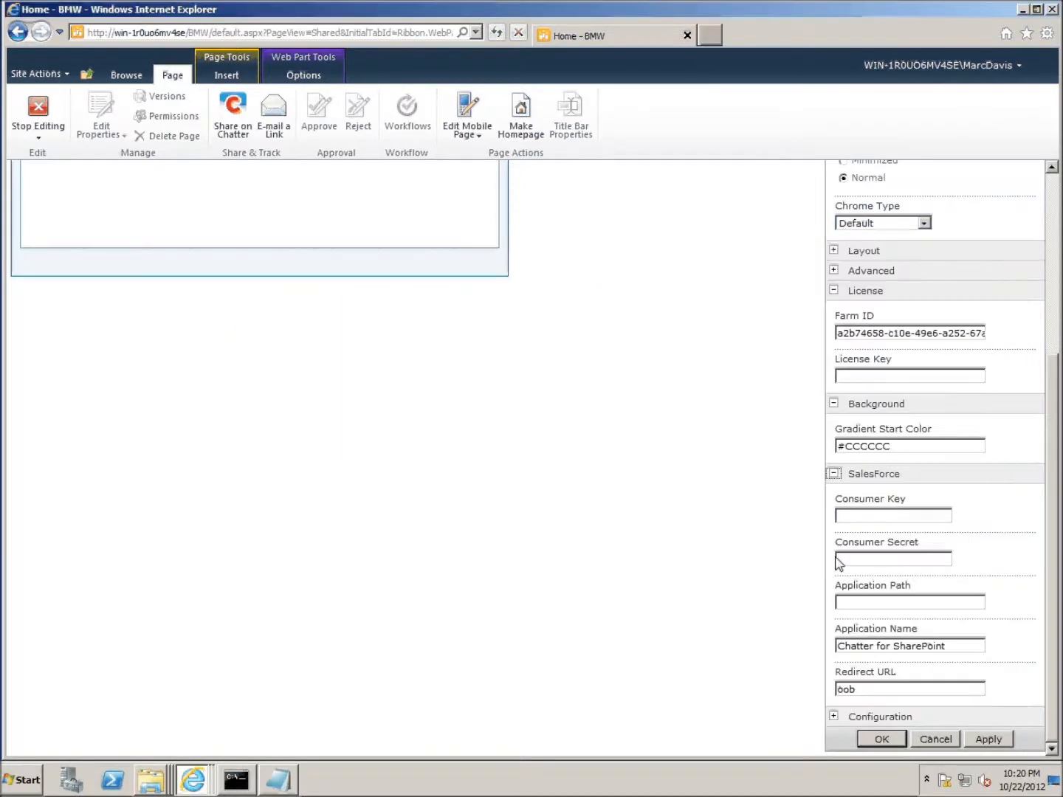
click(857, 515)
key(ctrl+v)
click(280, 780)
double_click(244, 294)
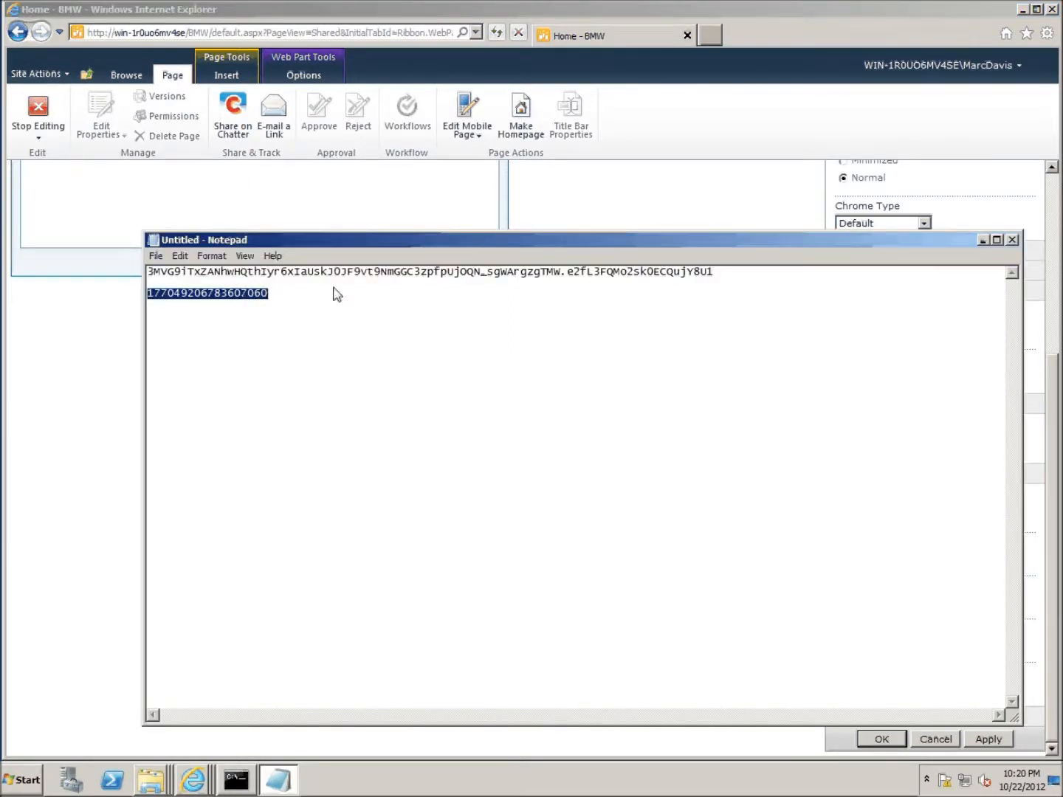
click(981, 240)
click(863, 558)
key(ctrl+v)
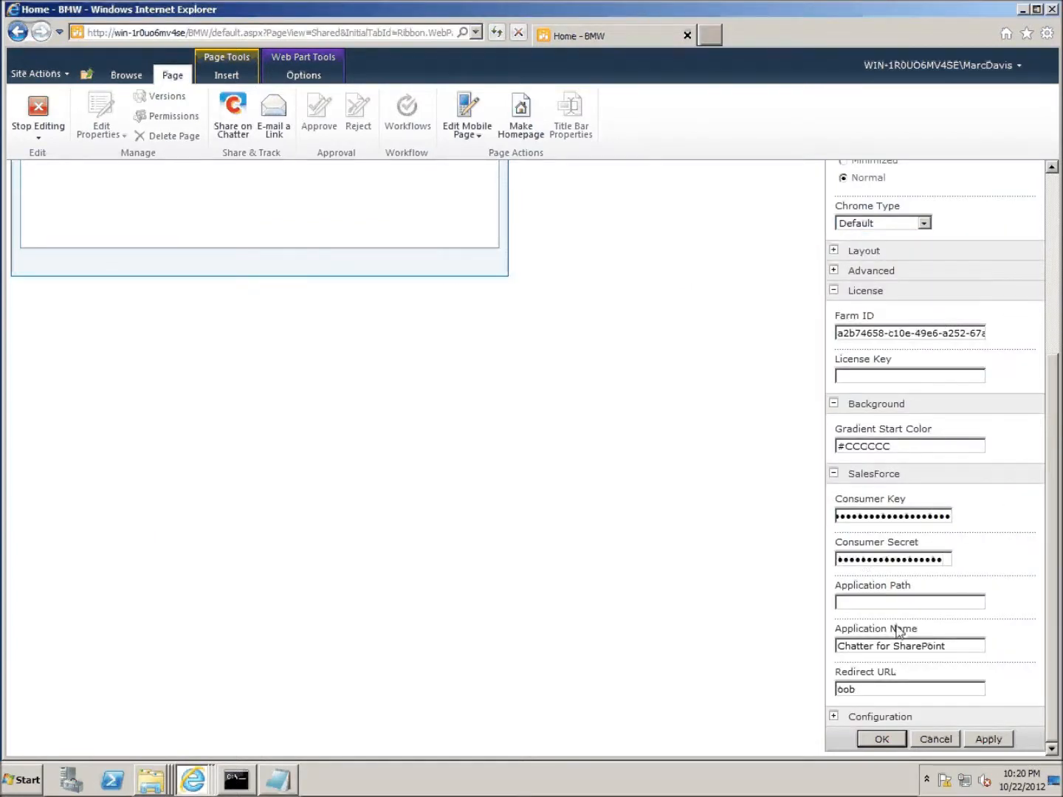
click(887, 604)
text(https://na2.salesforce.com)
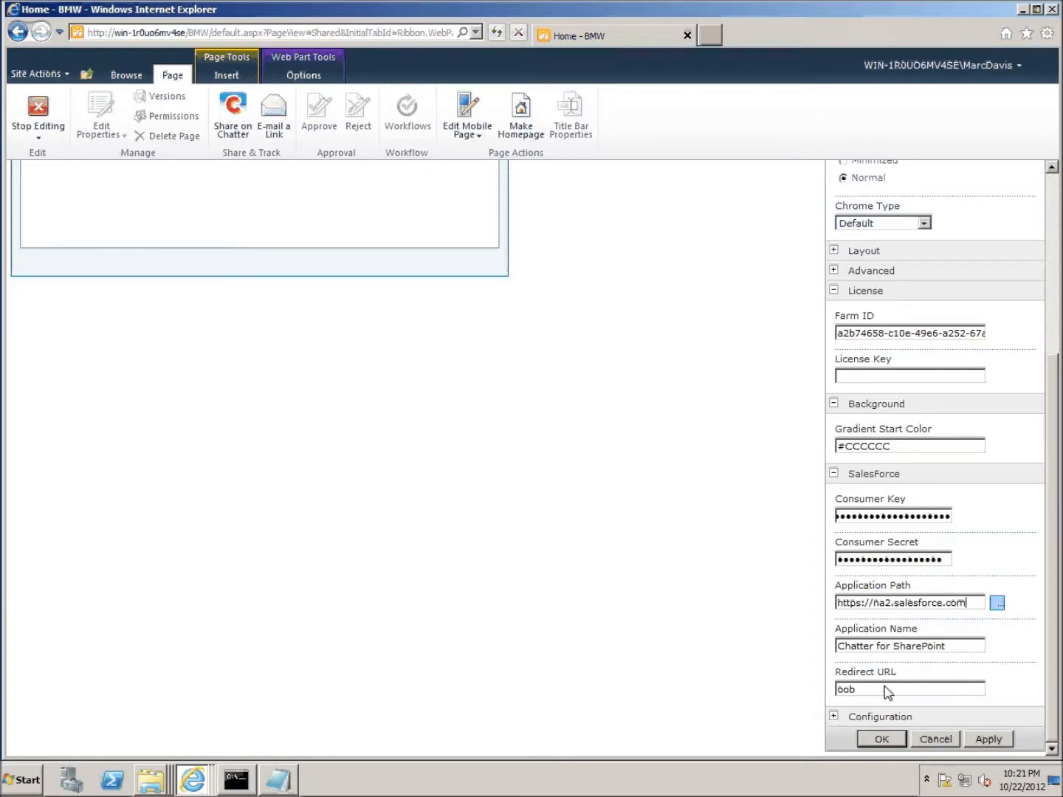
click(834, 716)
- Change the Configuration section's Feed to Display from CompanyFeed to GroupFeed
scroll(955, 711, down, 5)
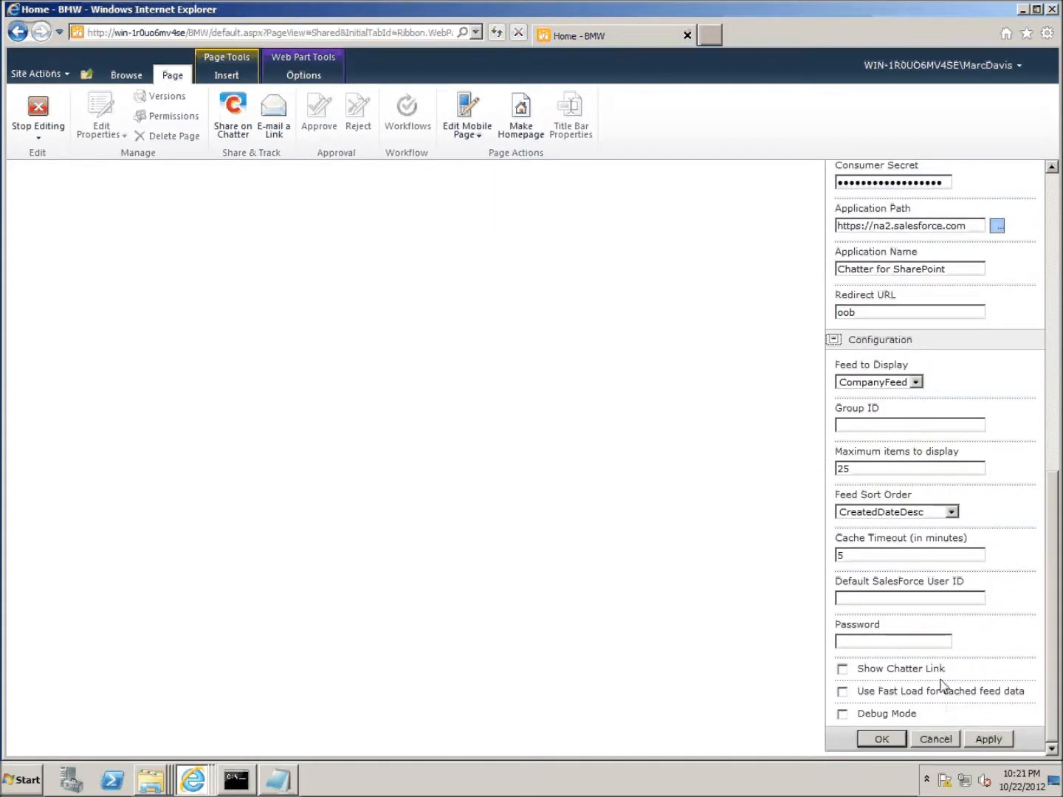
click(916, 382)
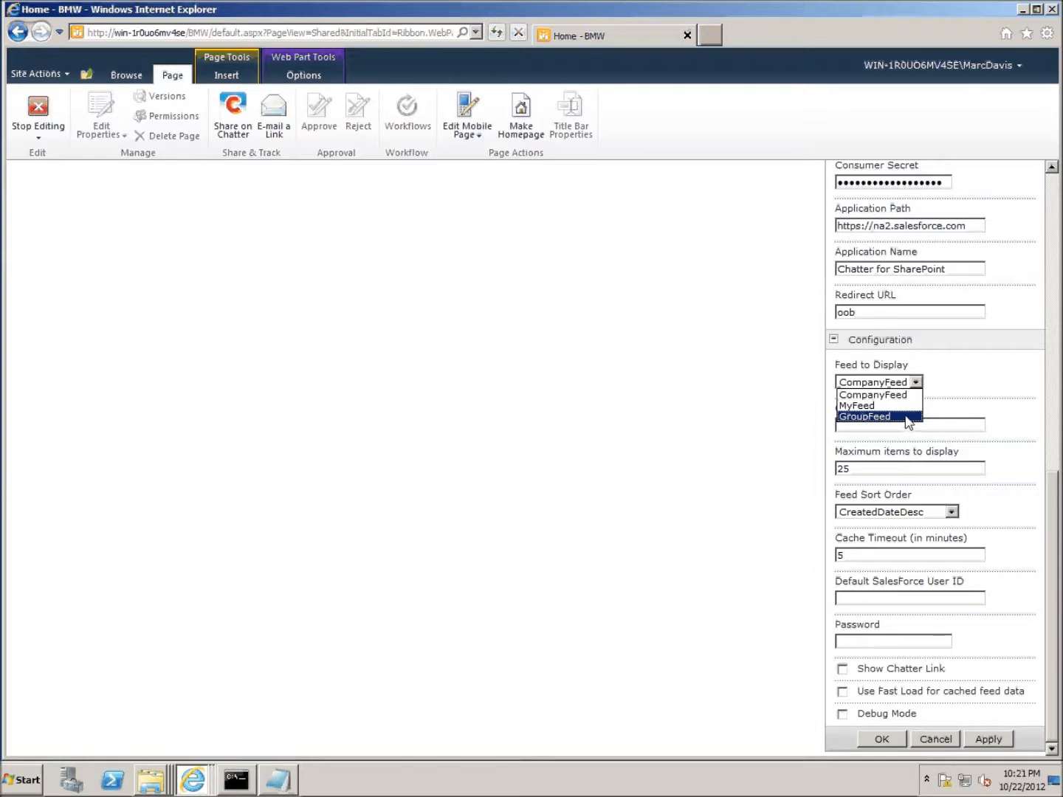
click(907, 418)
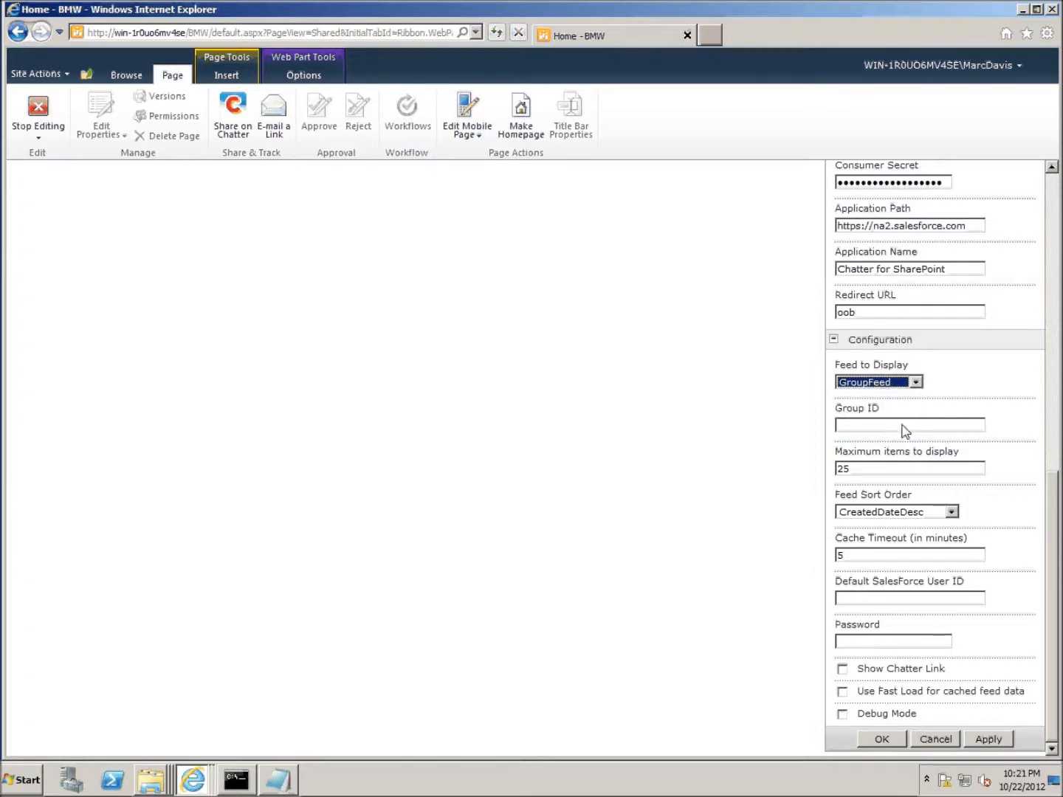
click(189, 782)
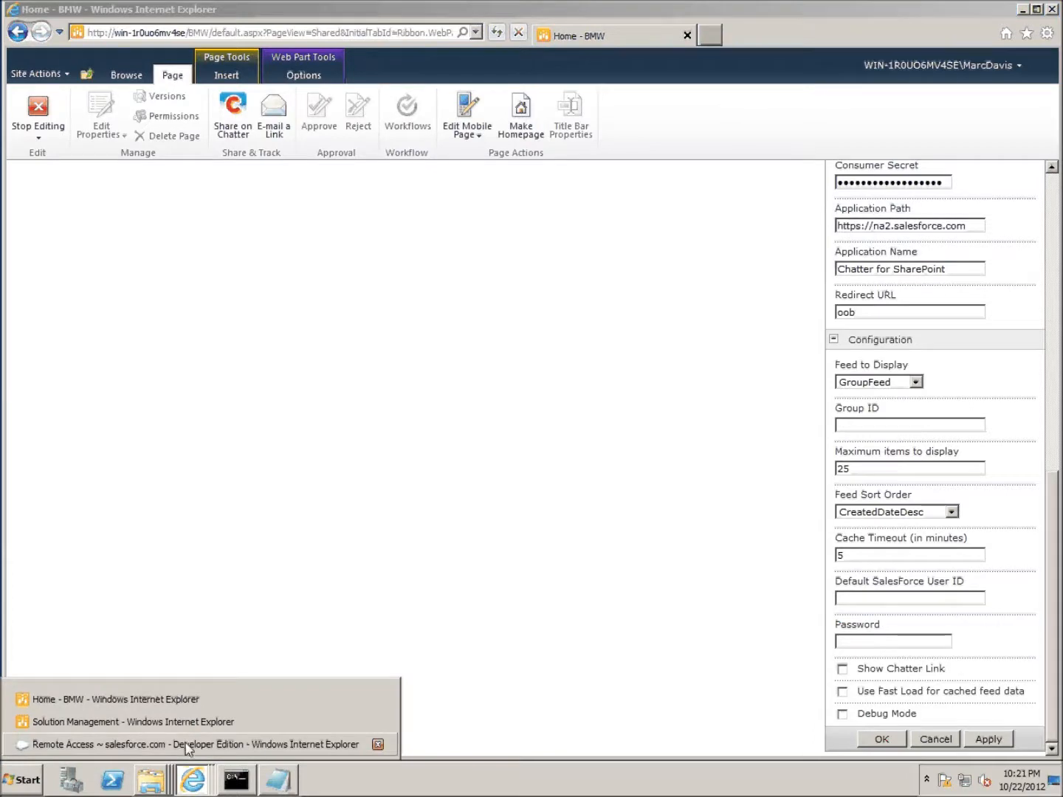
- In Salesforce Chatter, open the SharePoint Snapple group and select its group ID in the web address
click(159, 746)
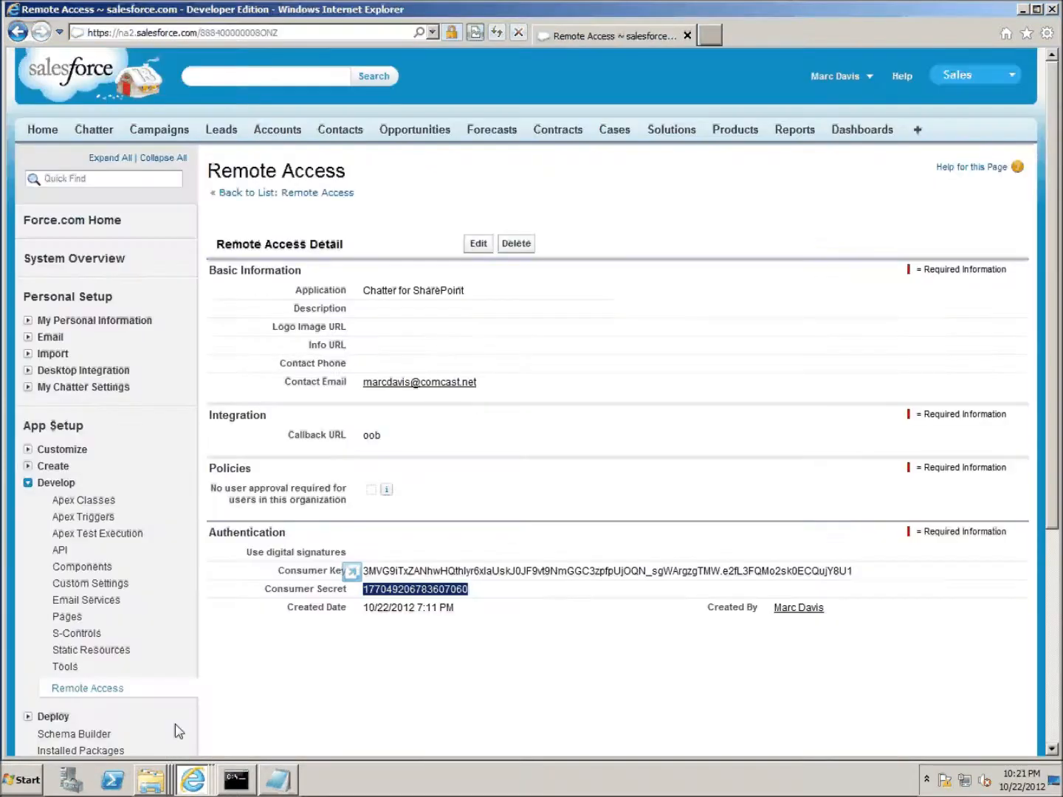
click(97, 133)
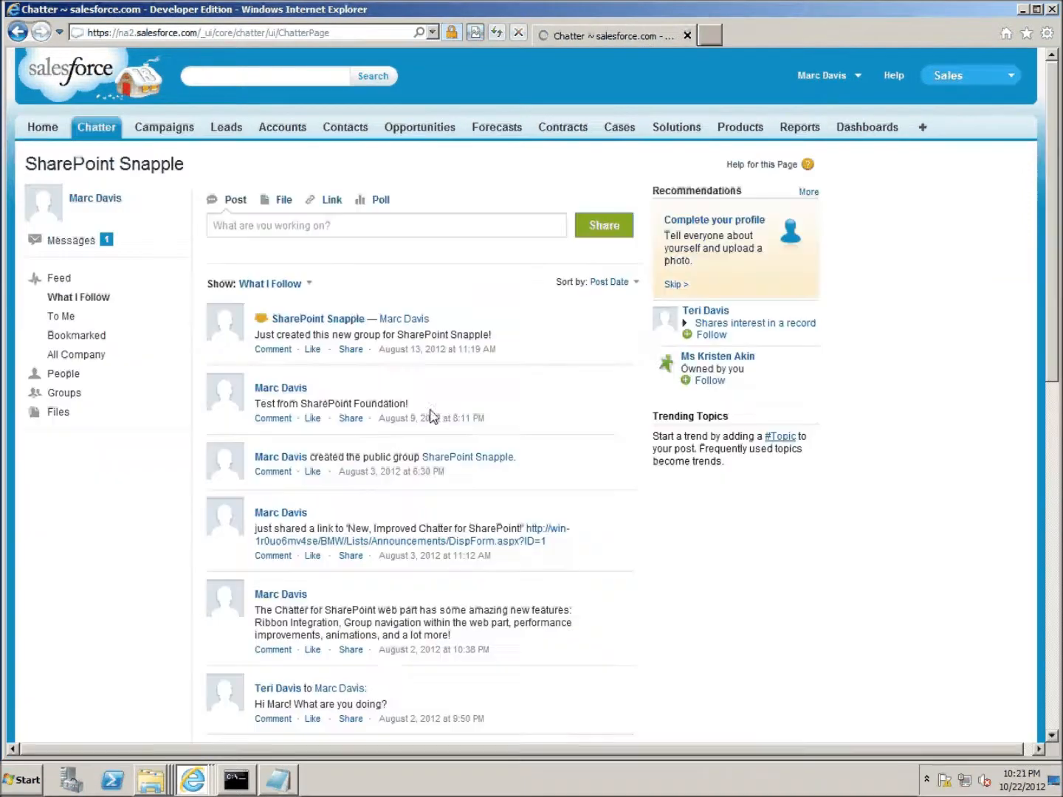
click(322, 325)
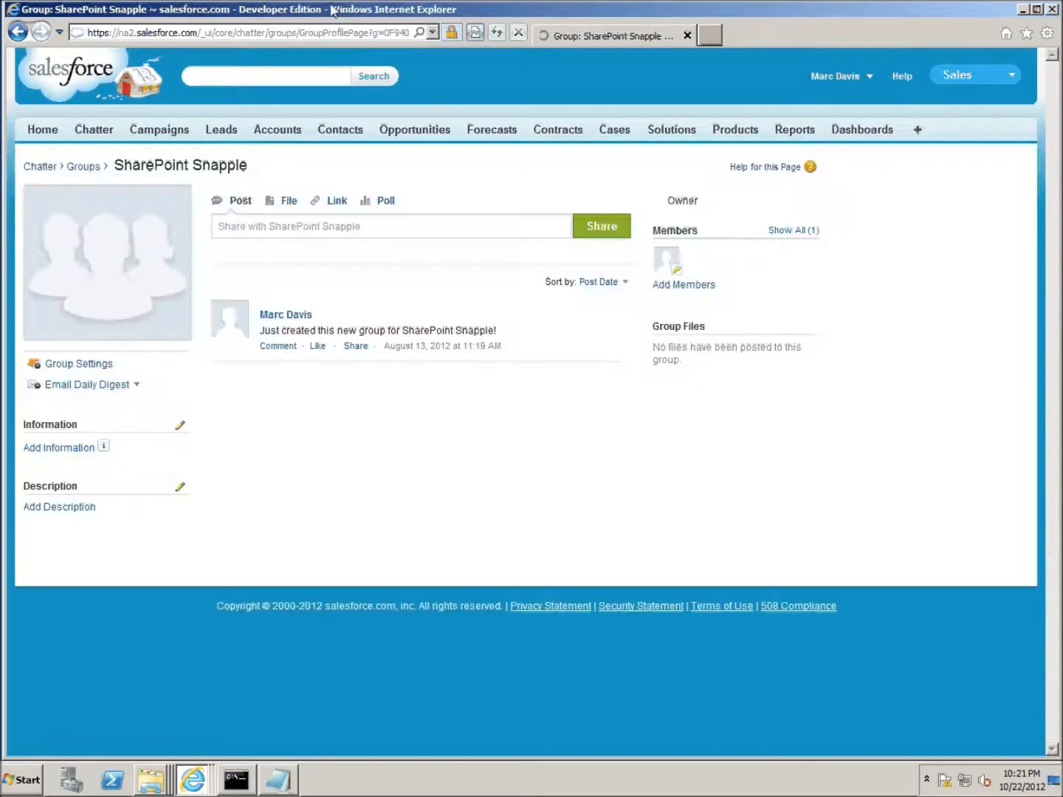
click(329, 41)
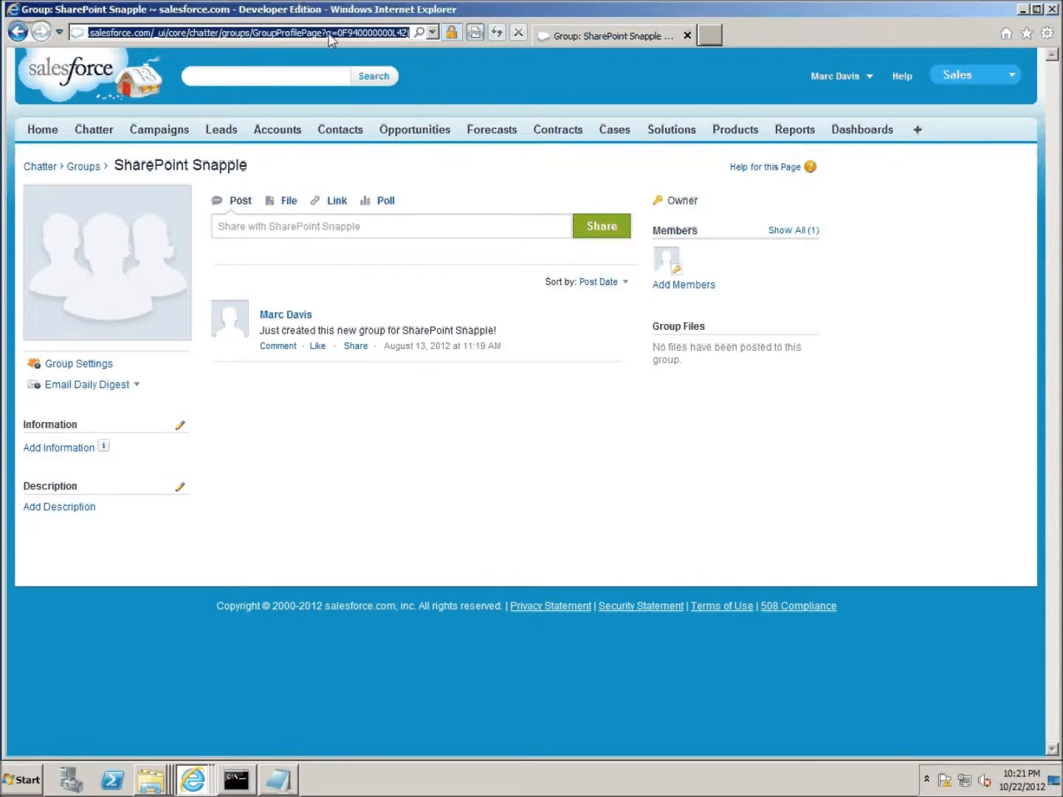
drag(328, 35, 416, 32)
click(392, 35)
click(416, 32)
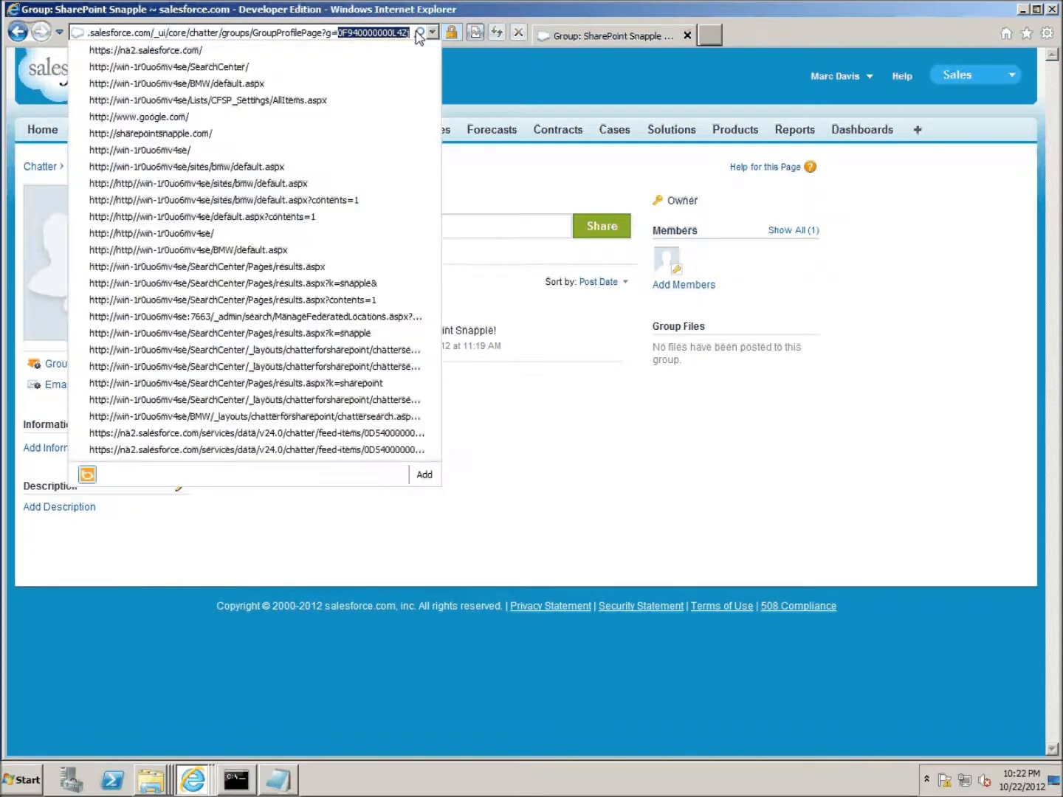
click(1025, 10)
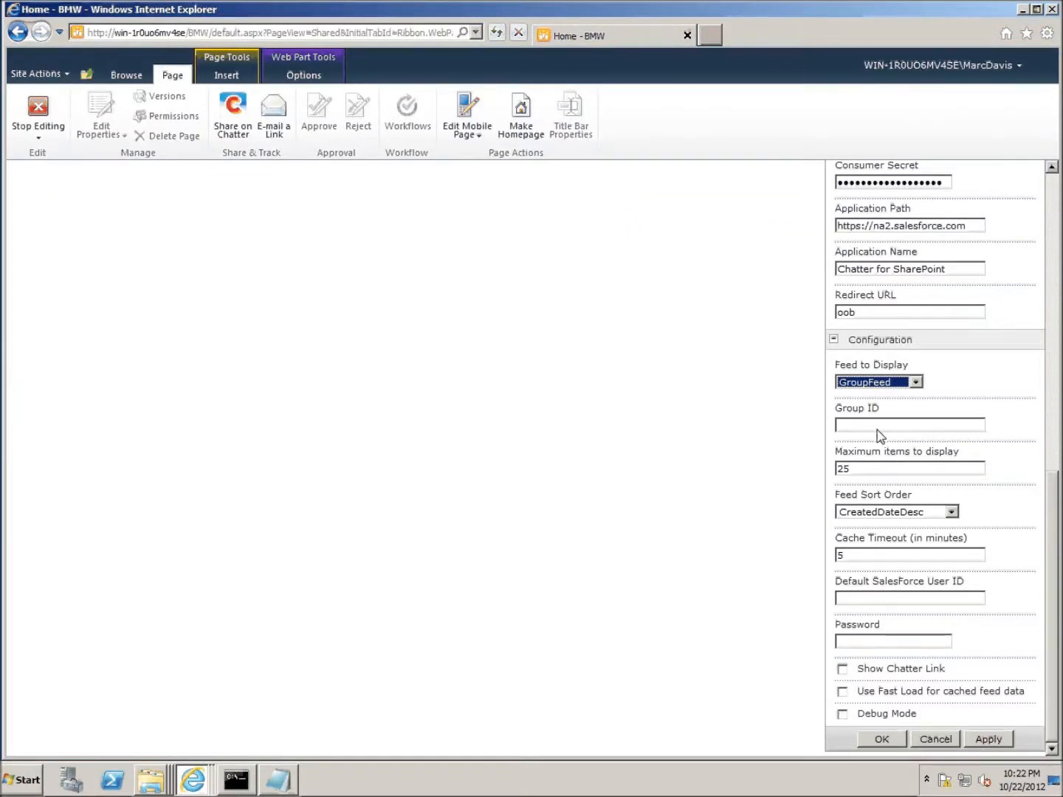
- Set Feed to Display to CompanyFeed, Feed Sort Order to CreatedDateDesc, and Cache Timeout to 5
click(917, 383)
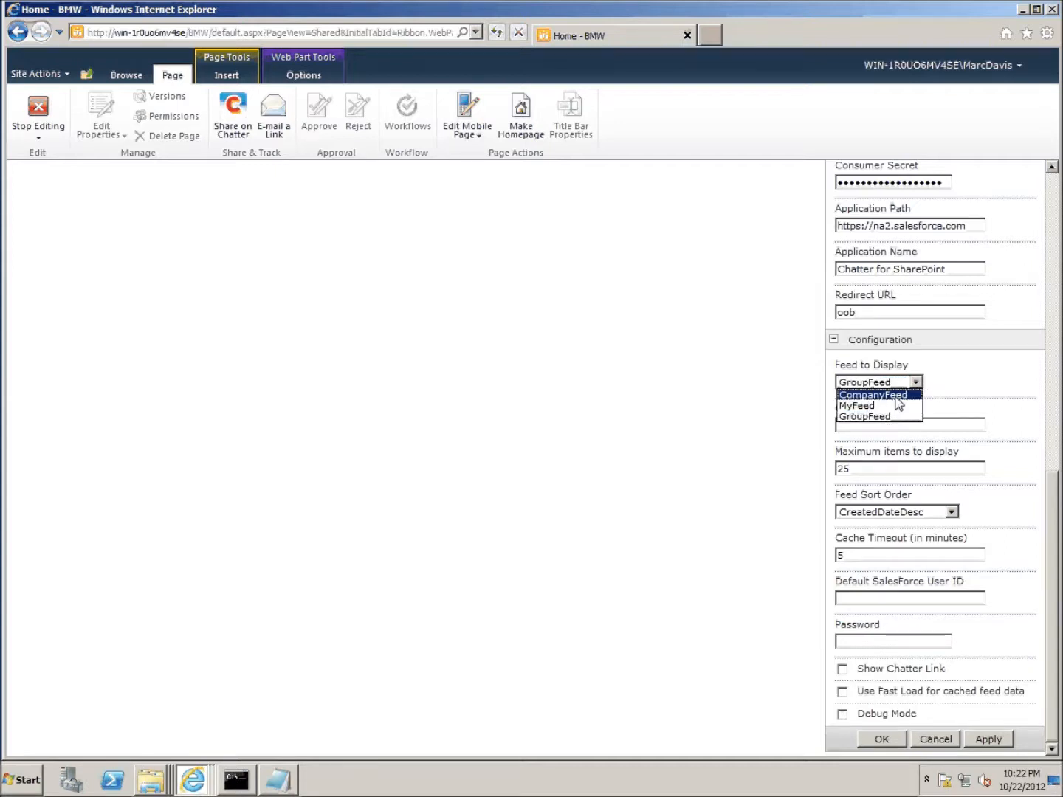
click(895, 396)
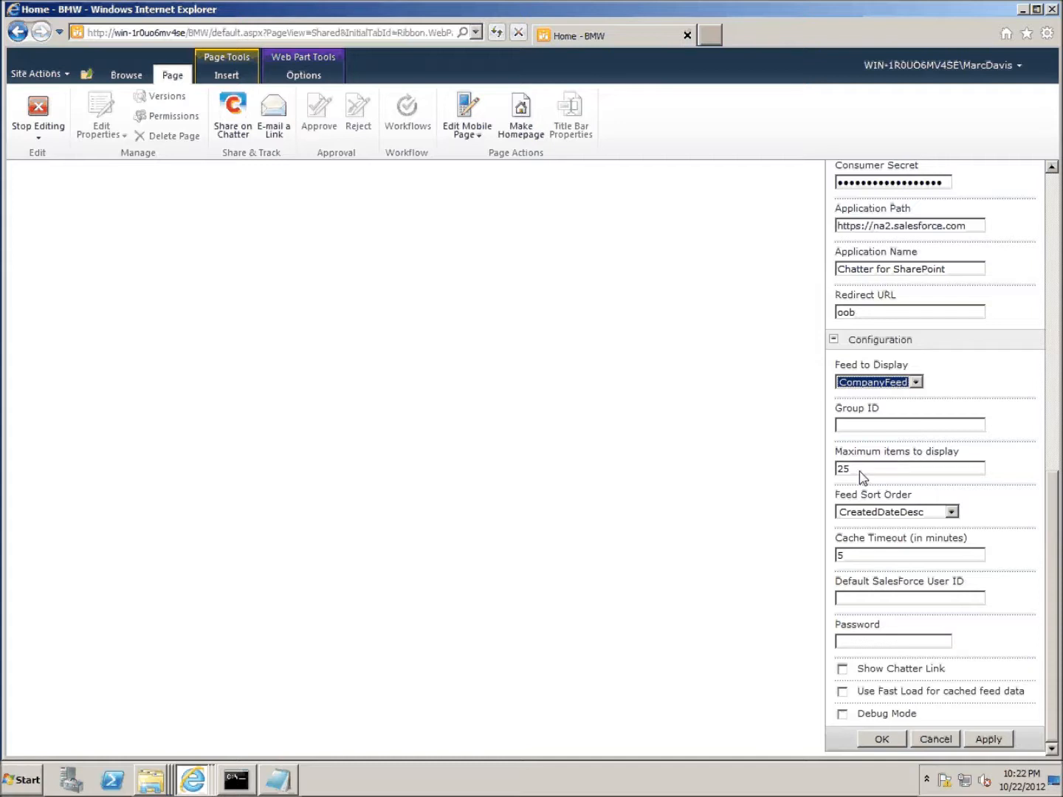
click(951, 513)
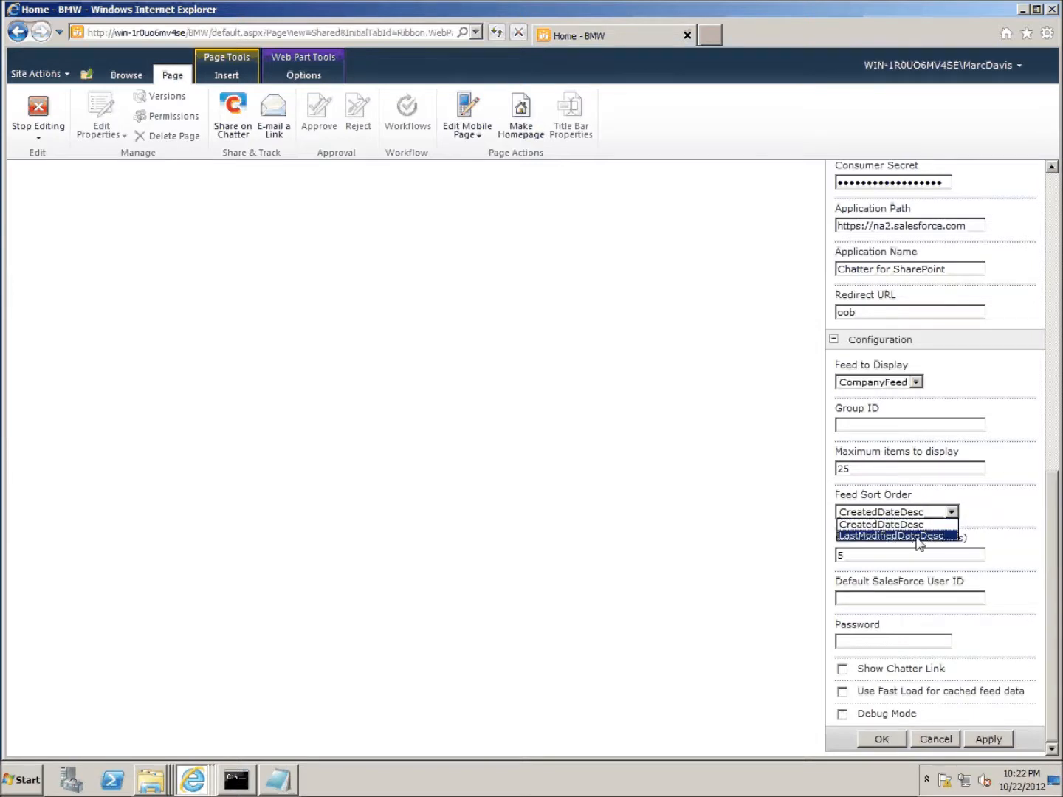
click(930, 492)
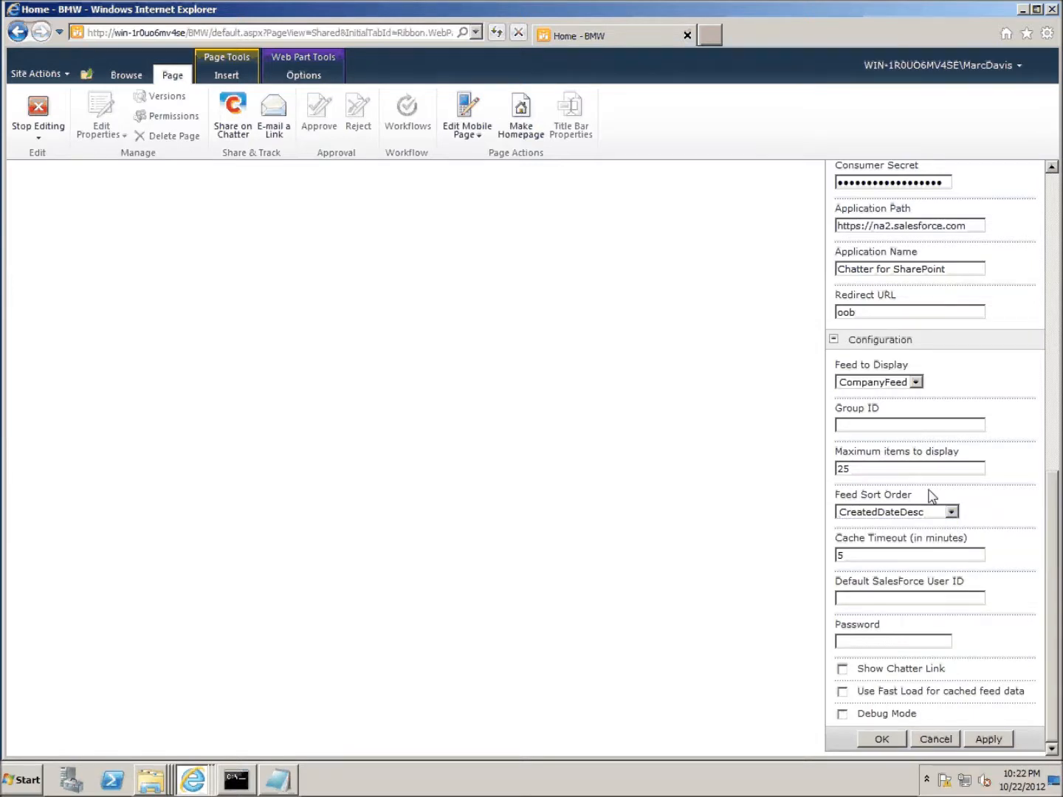
click(840, 557)
text(5)
- Check Show Chatter Link, save the web part settings with OK, and stop editing the page
click(843, 670)
click(882, 739)
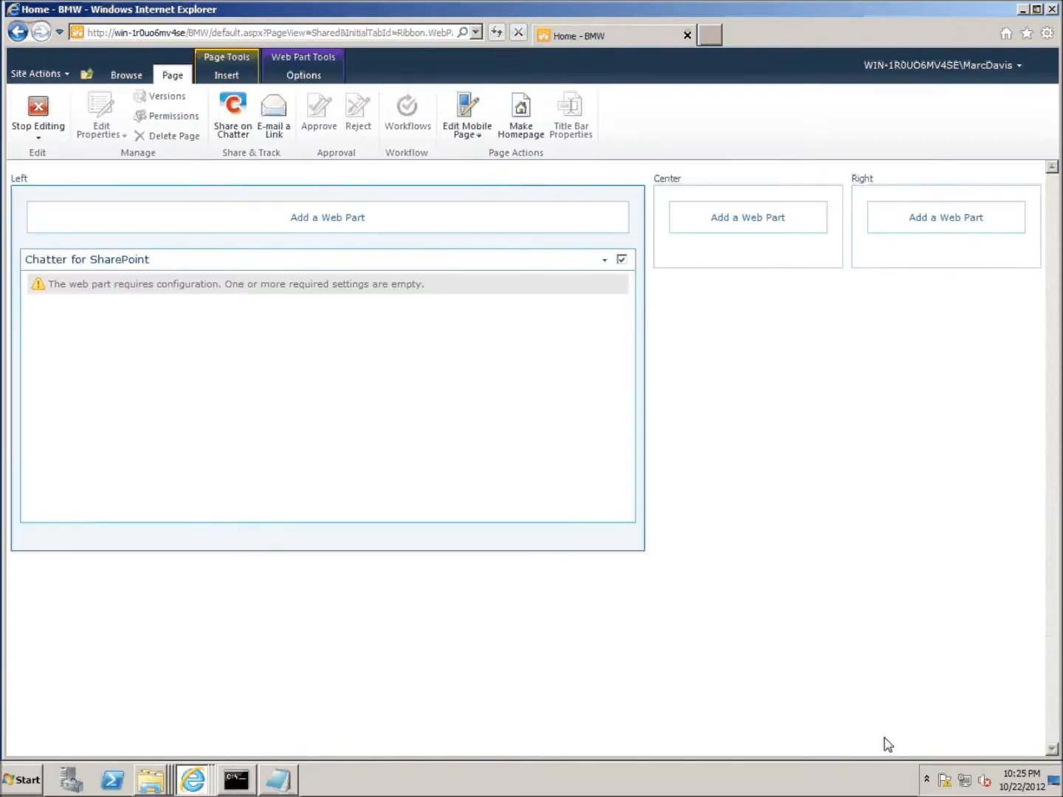
click(37, 111)
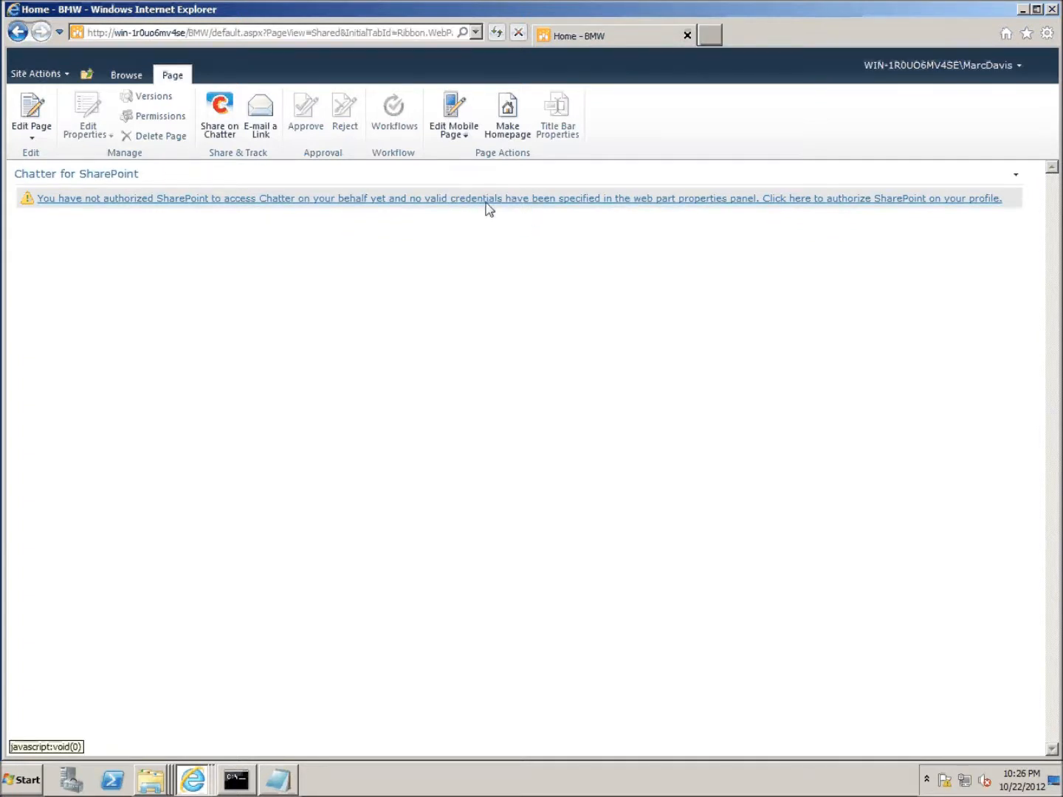
- Open the Chatter Authorization dialog from the warning link and begin authorization
click(514, 199)
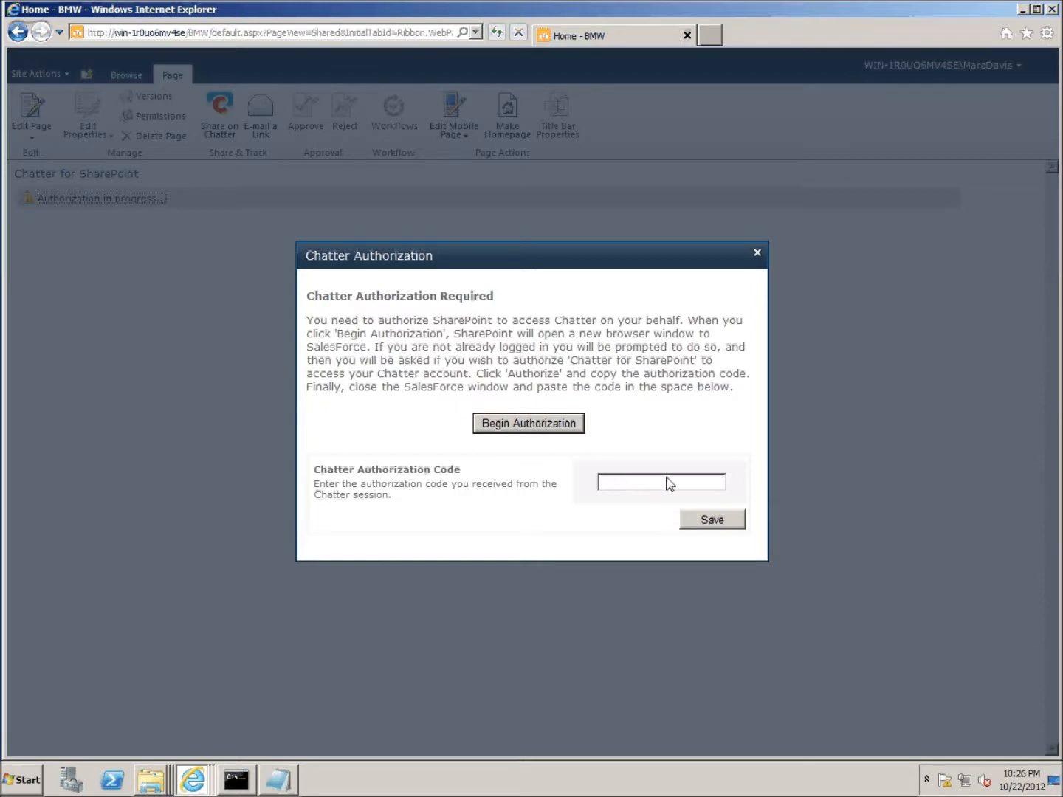
click(549, 432)
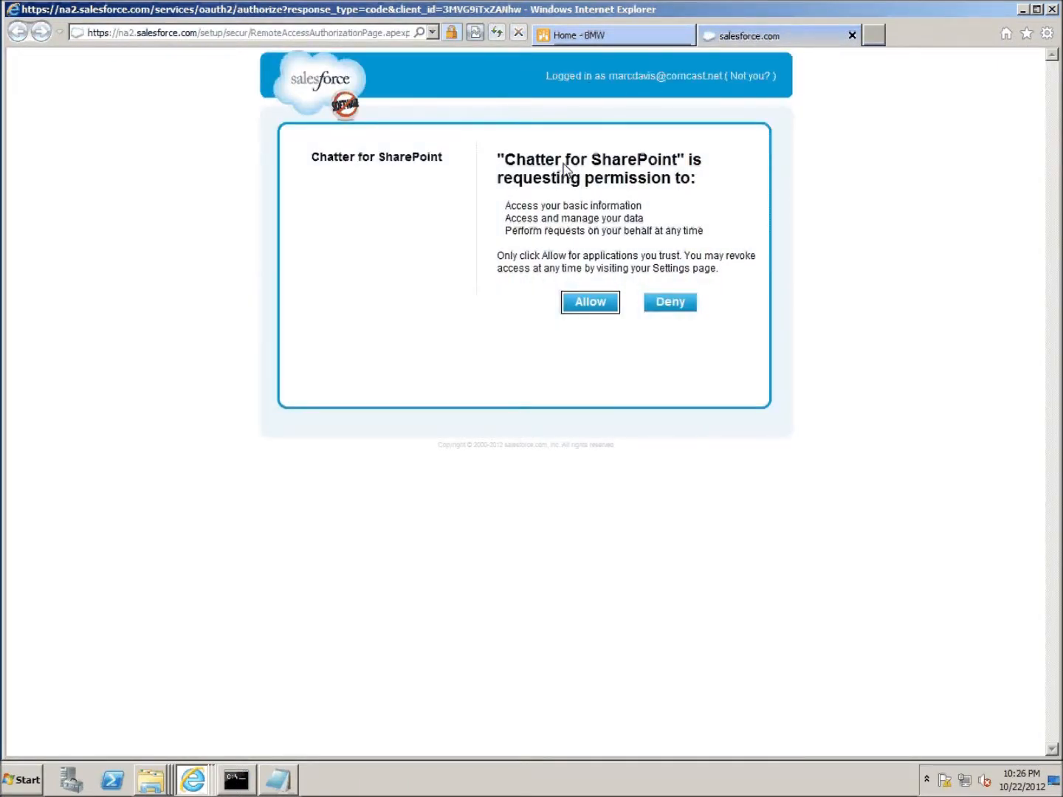
- Allow Chatter for SharePoint access to the account and select the verification code to copy it
click(596, 303)
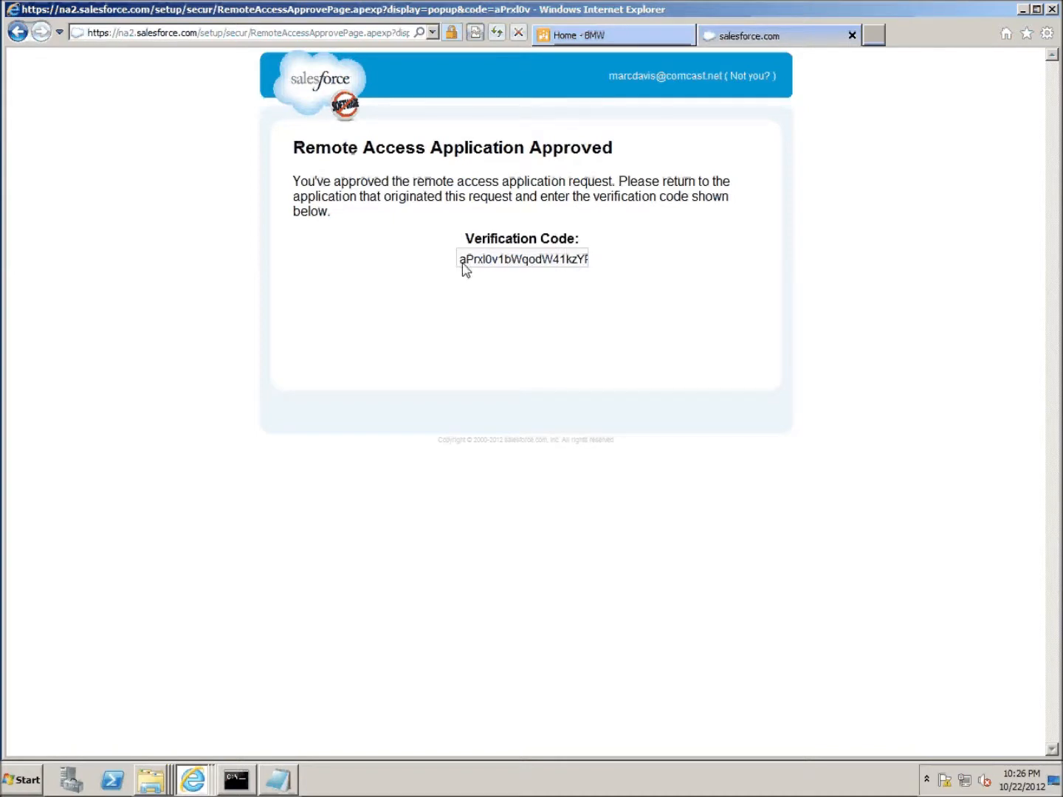
drag(460, 263, 648, 262)
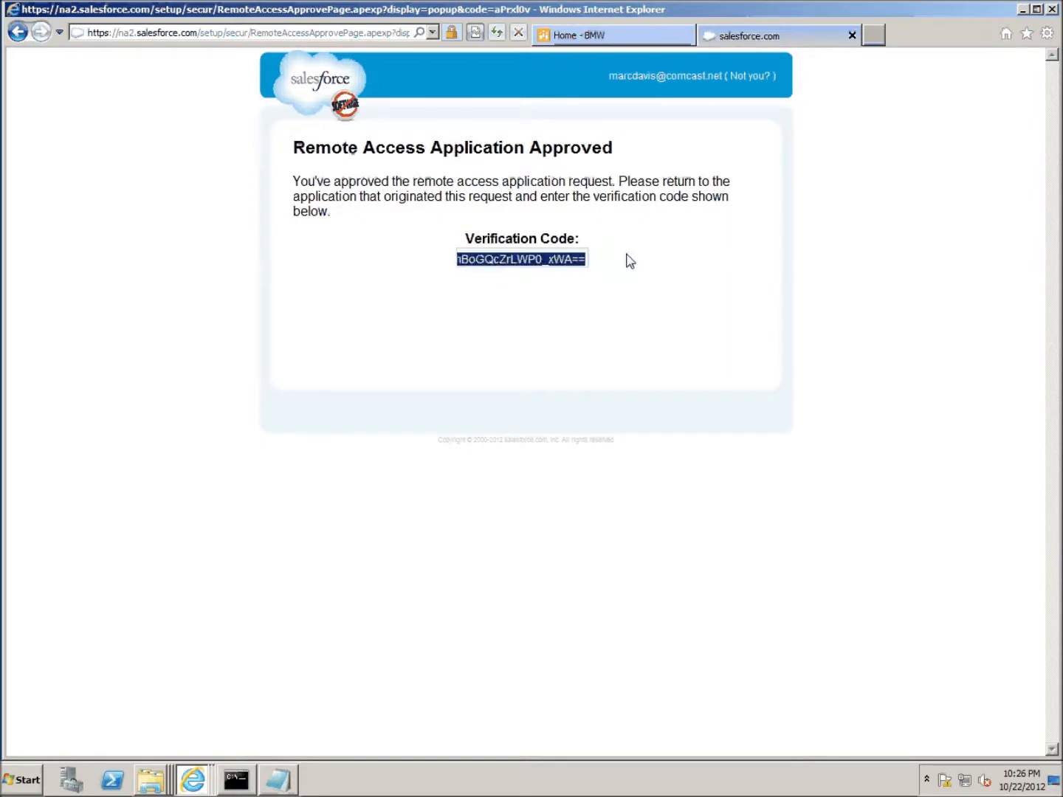
right_click(539, 266)
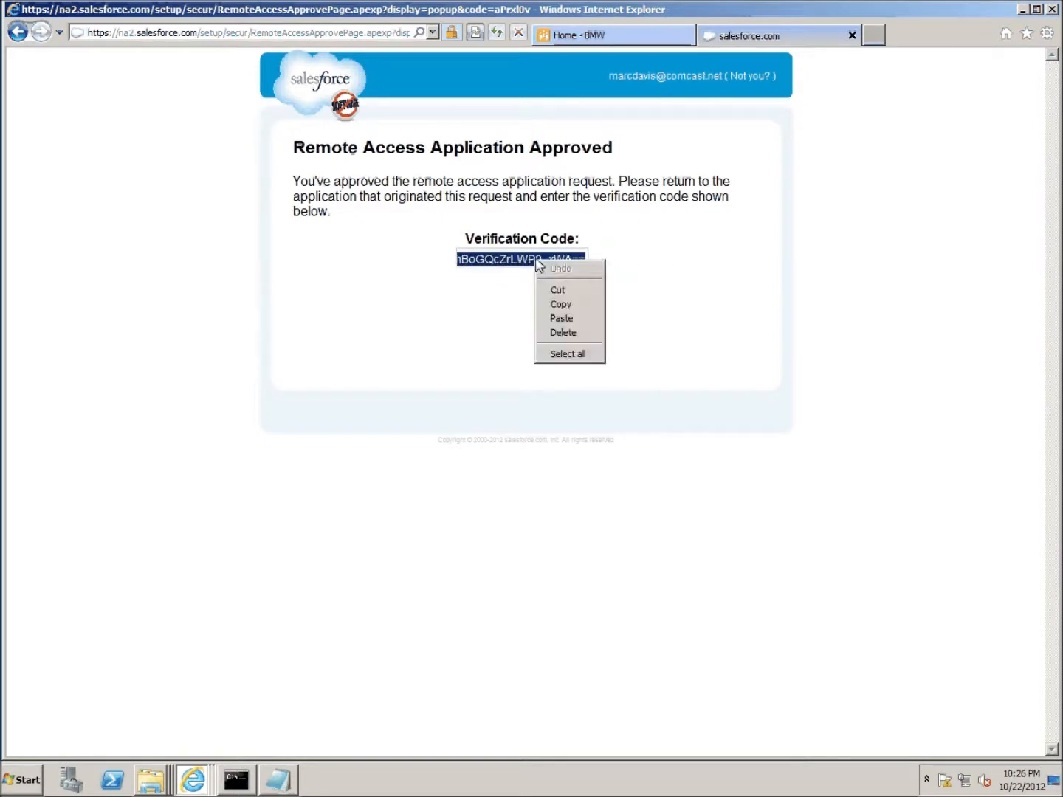
- Copy the verification code, paste it into Chatter Authorization Code on Home - BMW, and save
click(578, 306)
click(580, 36)
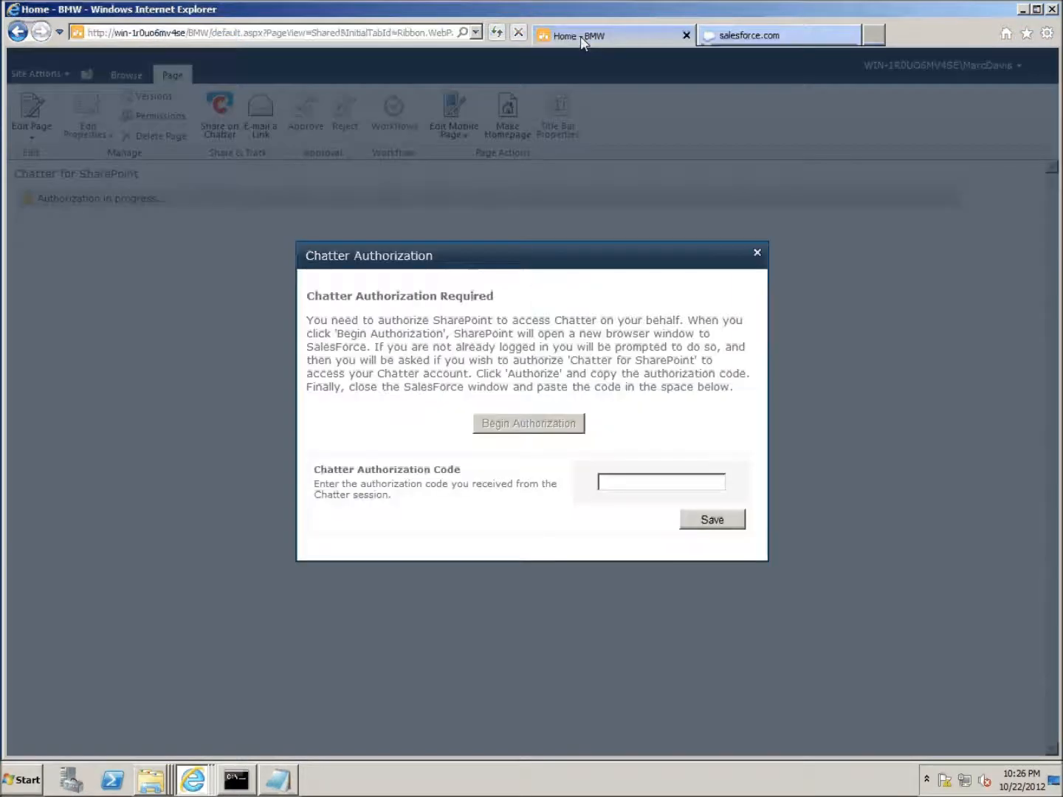
click(621, 483)
right_click(621, 488)
click(645, 542)
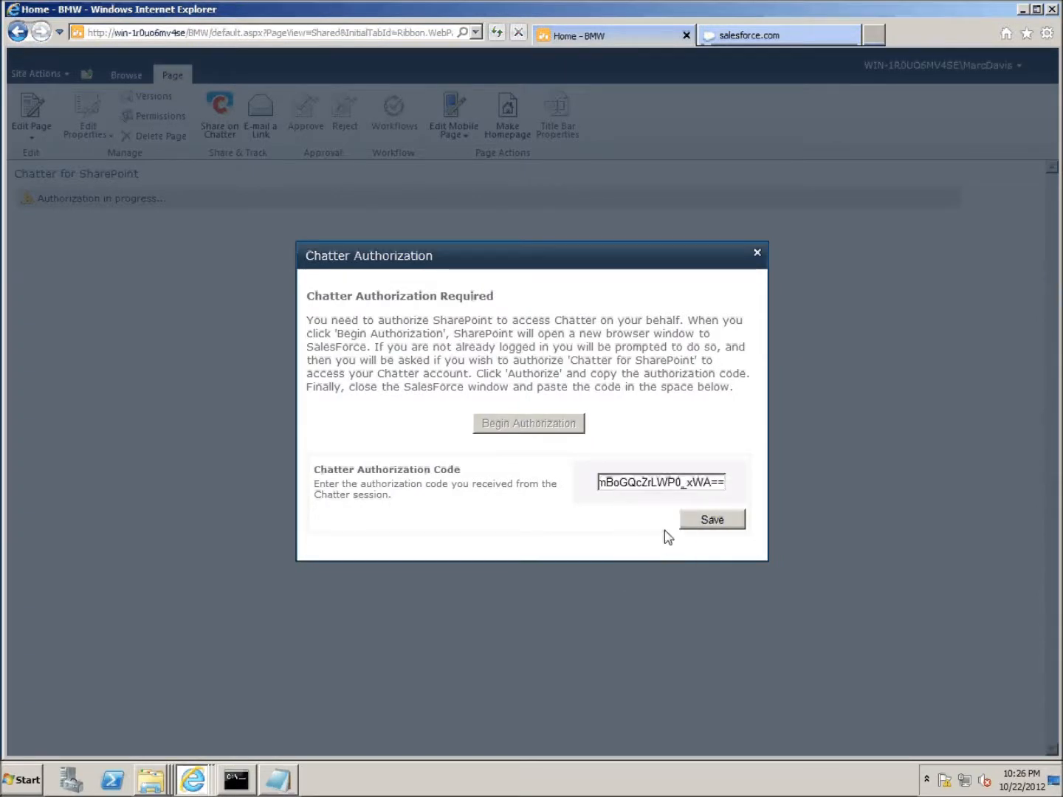
click(703, 519)
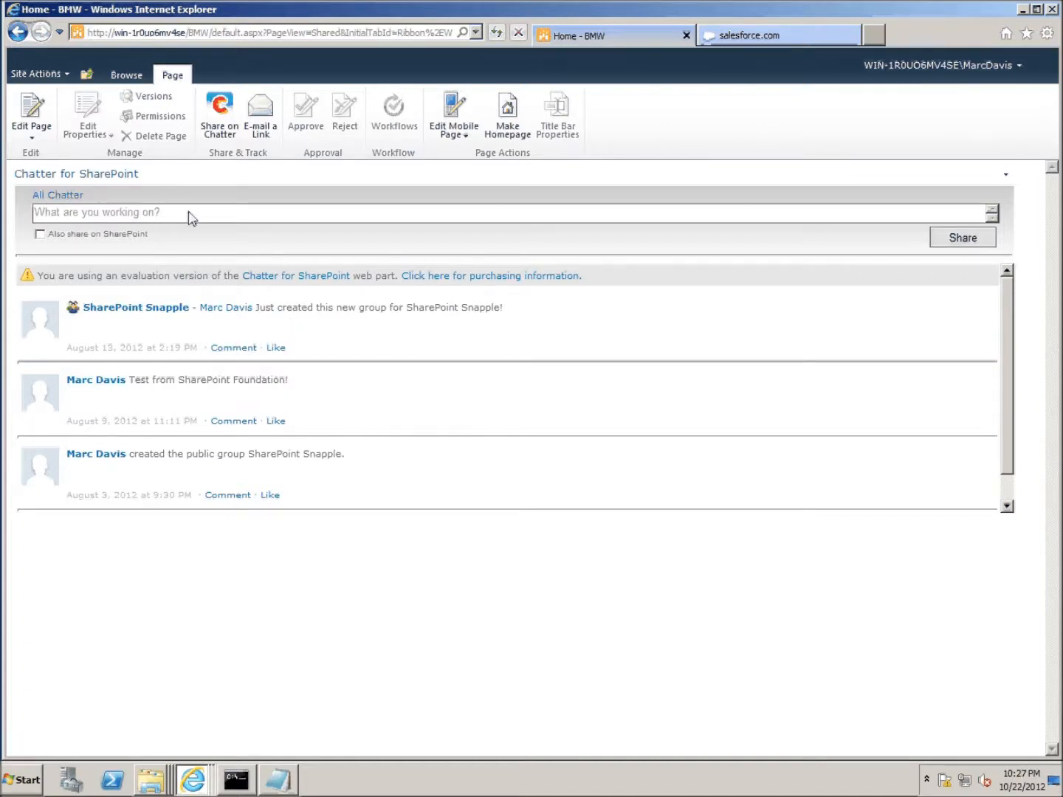
- Post 'Hello World' to the Chatter feed
click(248, 221)
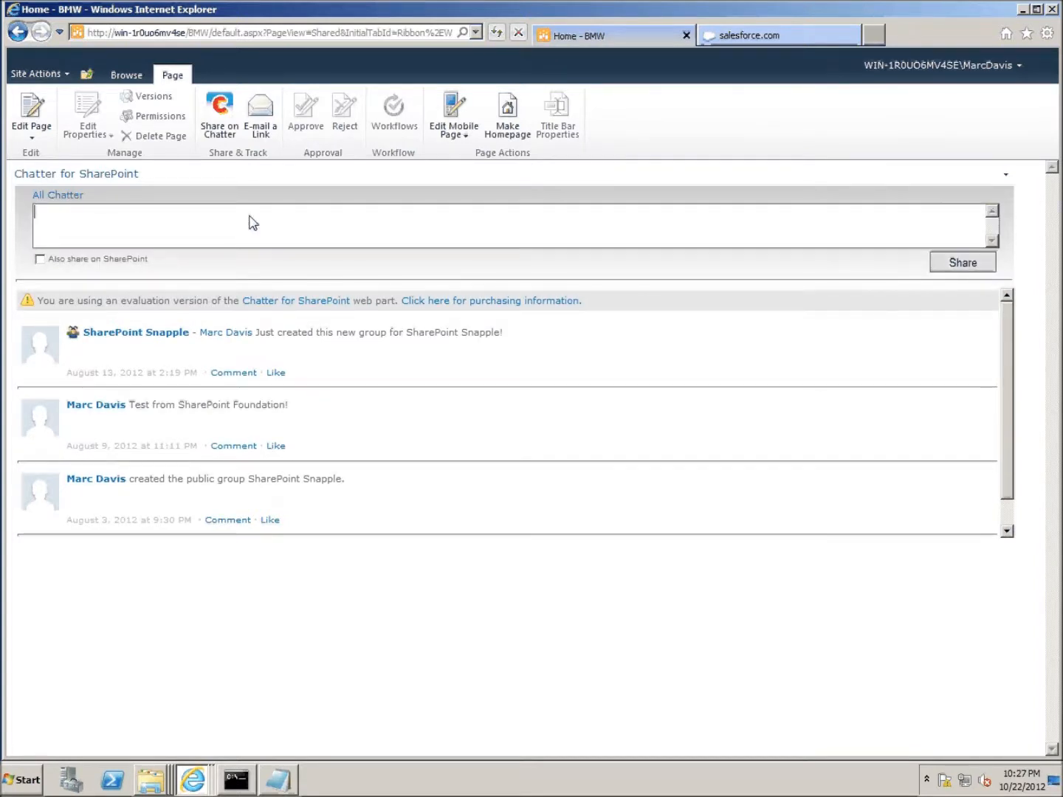
text(Hello World!)
click(953, 263)
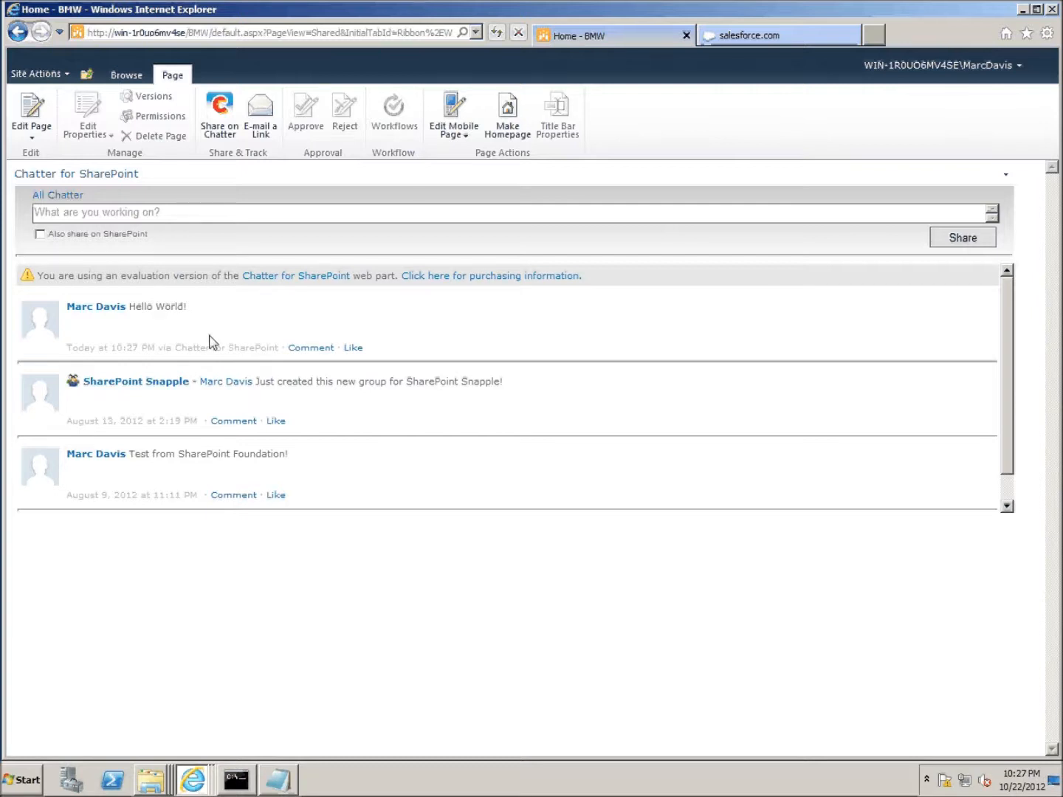
- Comment 'Great Post!' on the Hello World! post and like it
click(323, 350)
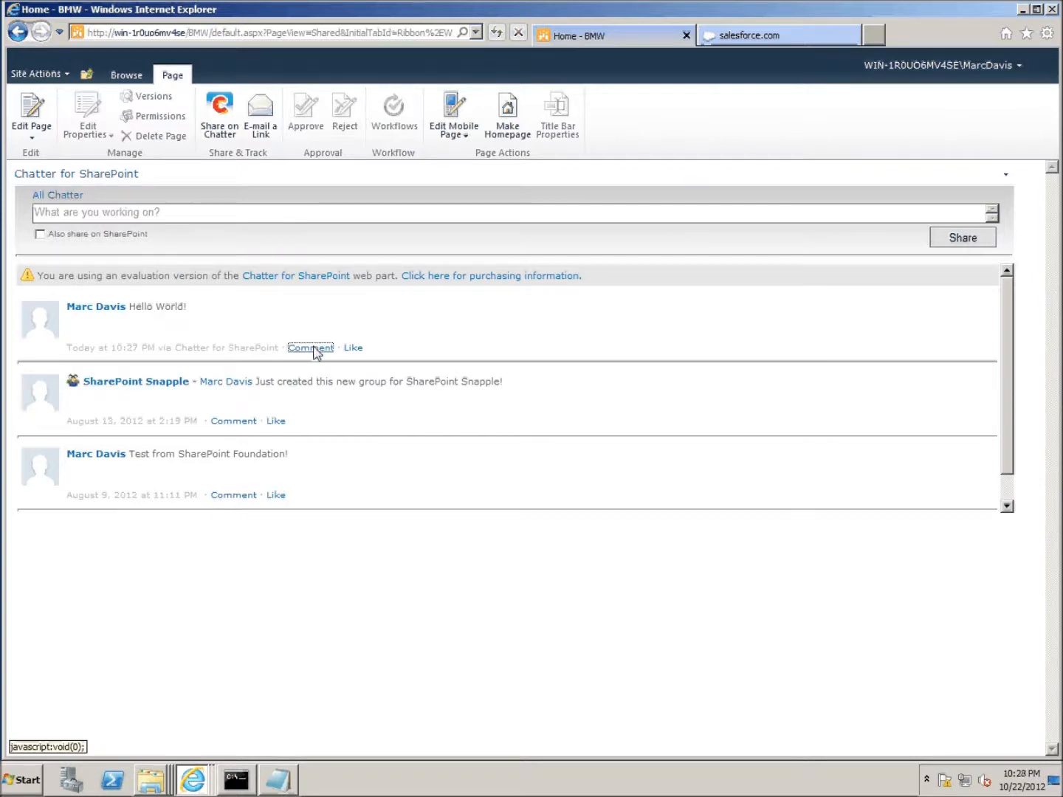
text(Great Post!)
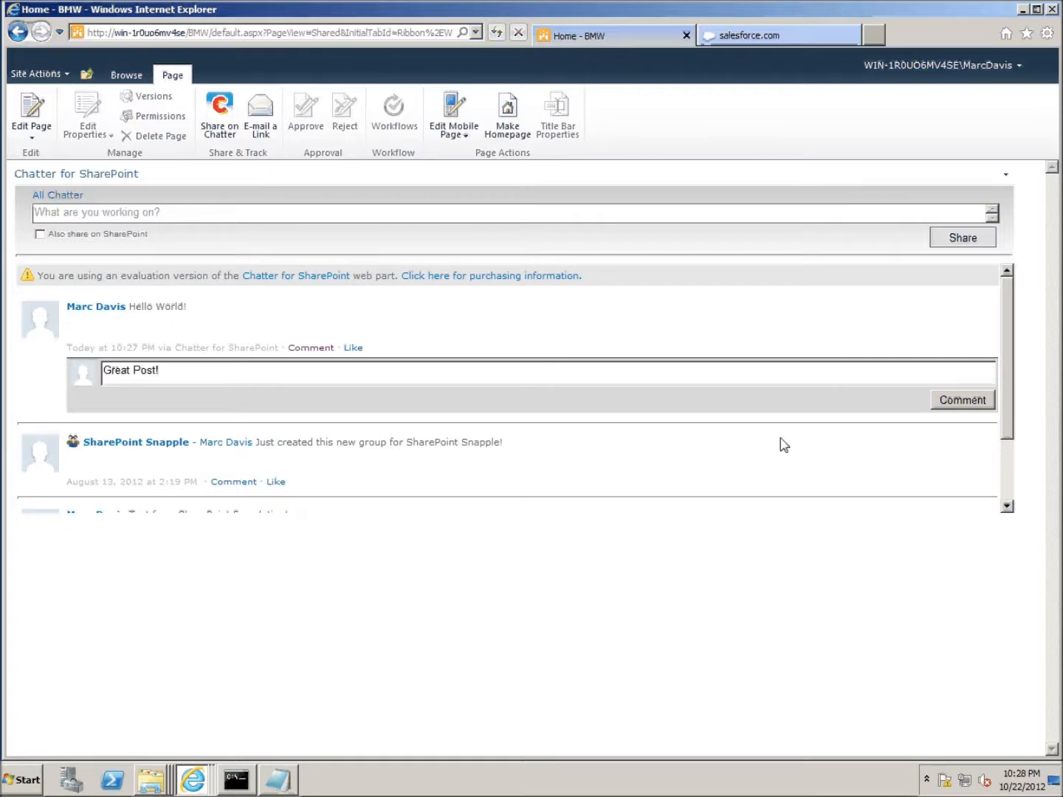
click(956, 401)
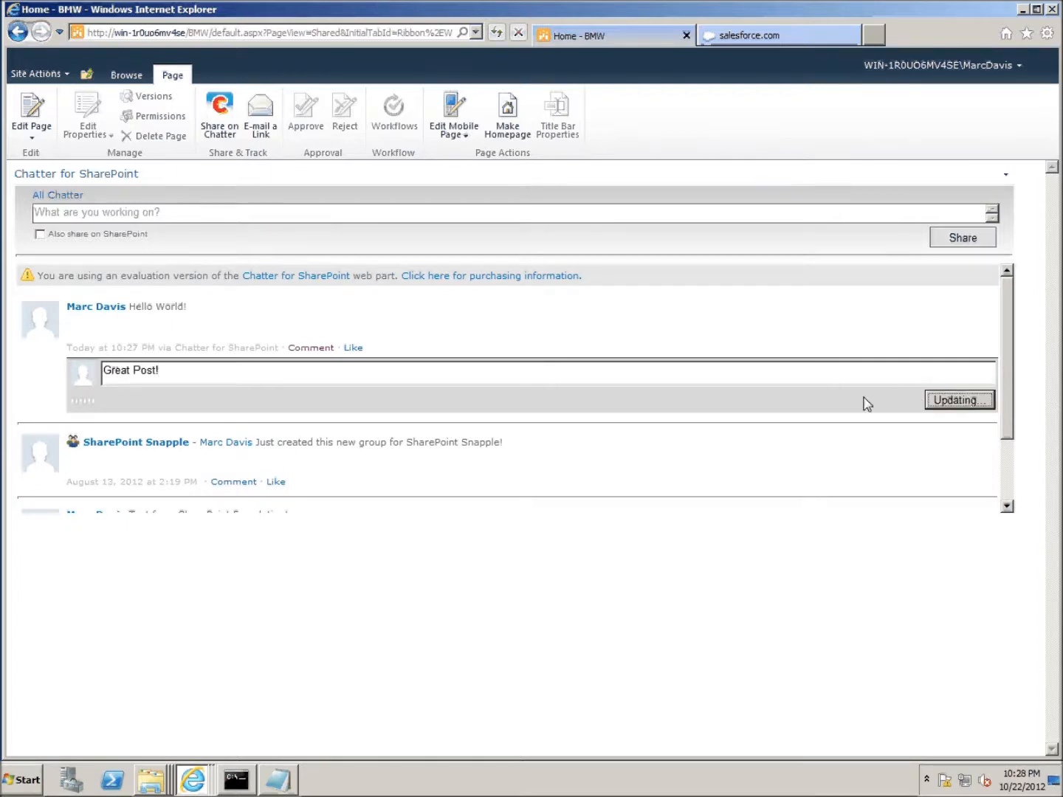
click(356, 349)
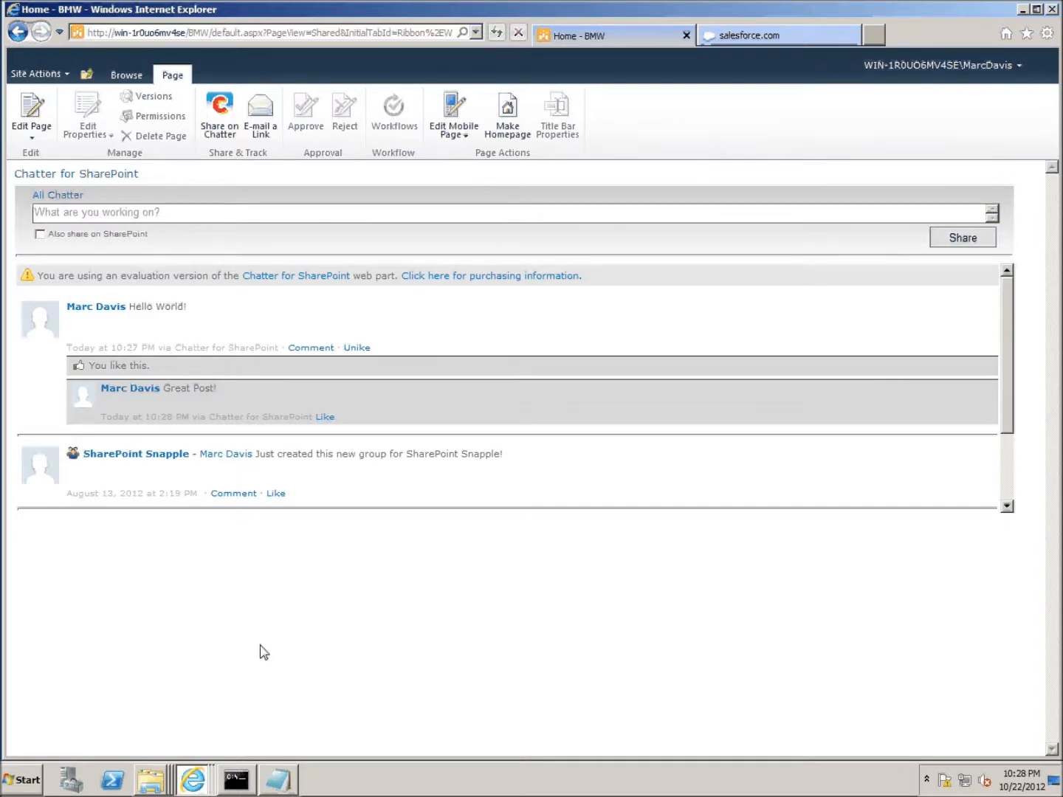
click(153, 784)
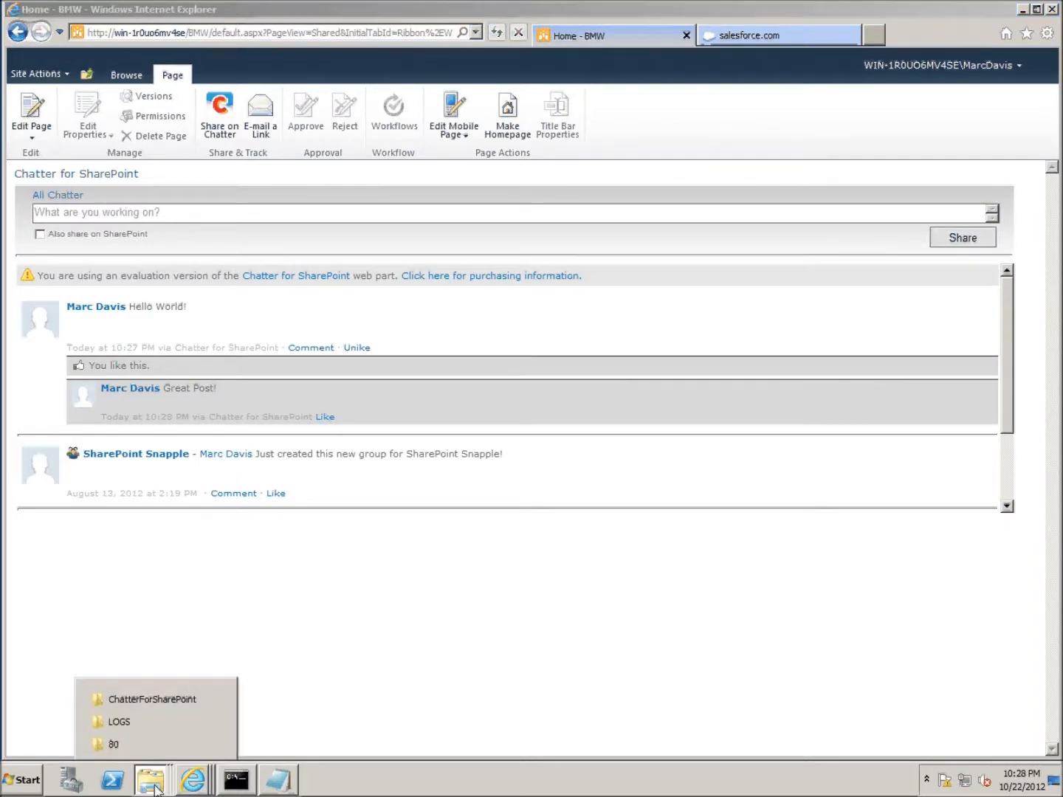
- Check the SharePoint Snapple group and main Chatter feed in Salesforce, then return to the SharePoint site
click(202, 782)
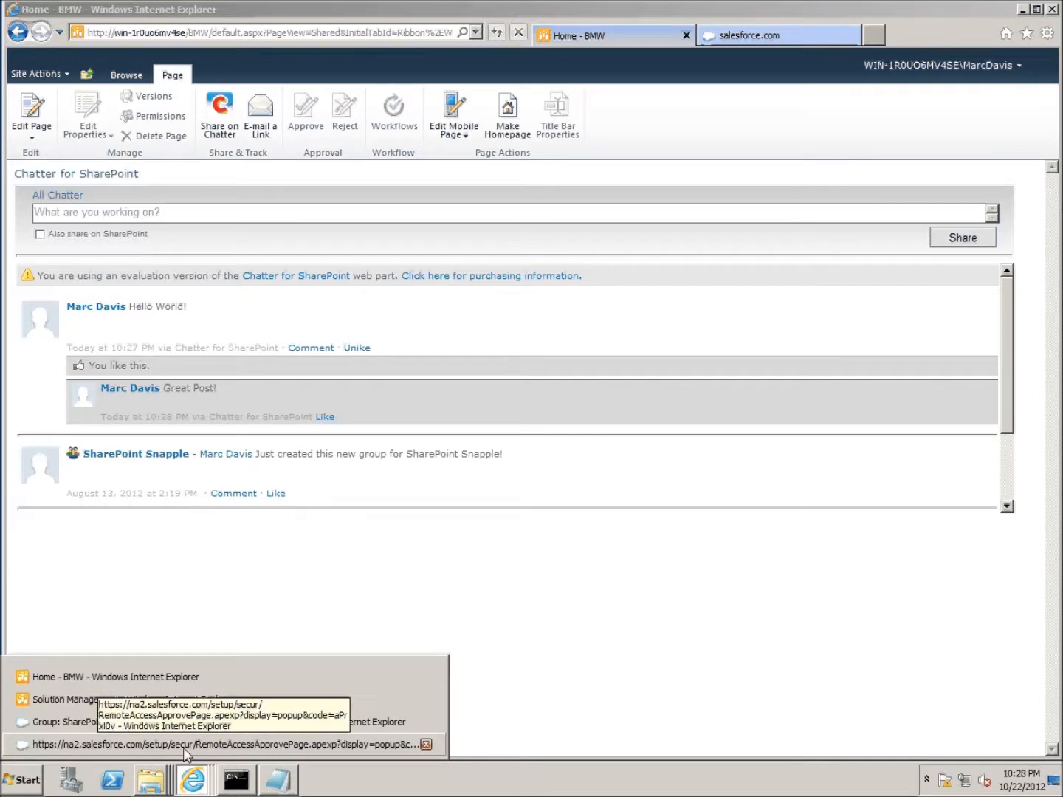
click(57, 723)
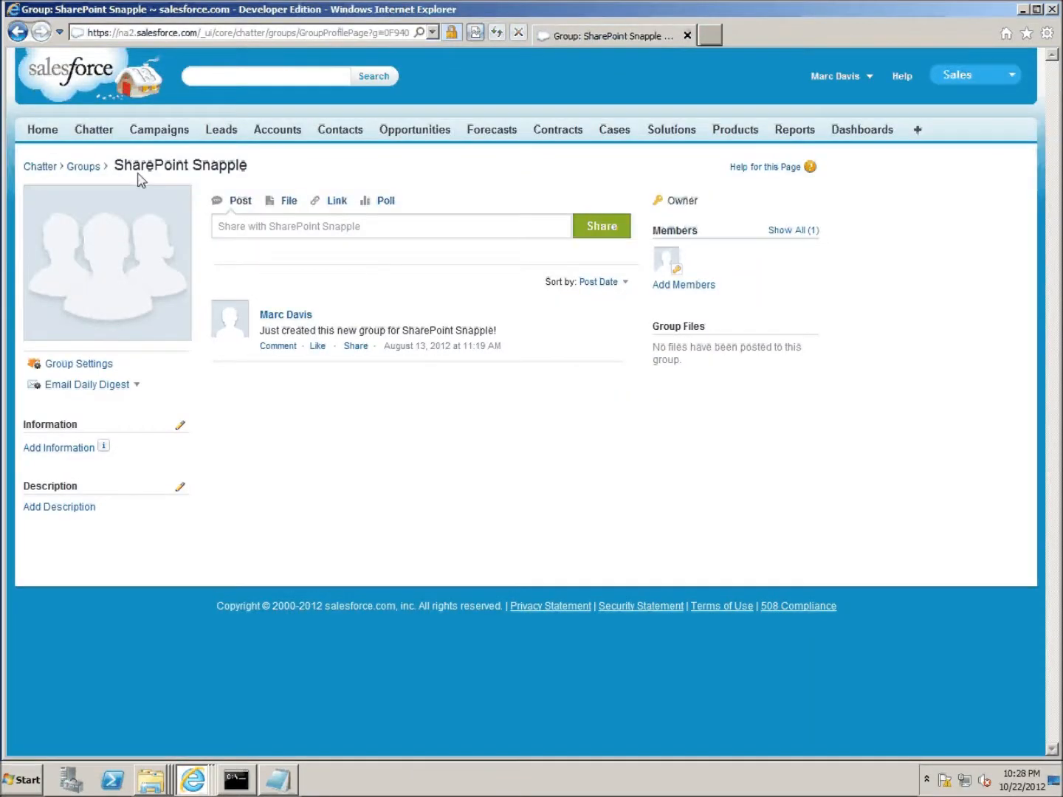
click(57, 165)
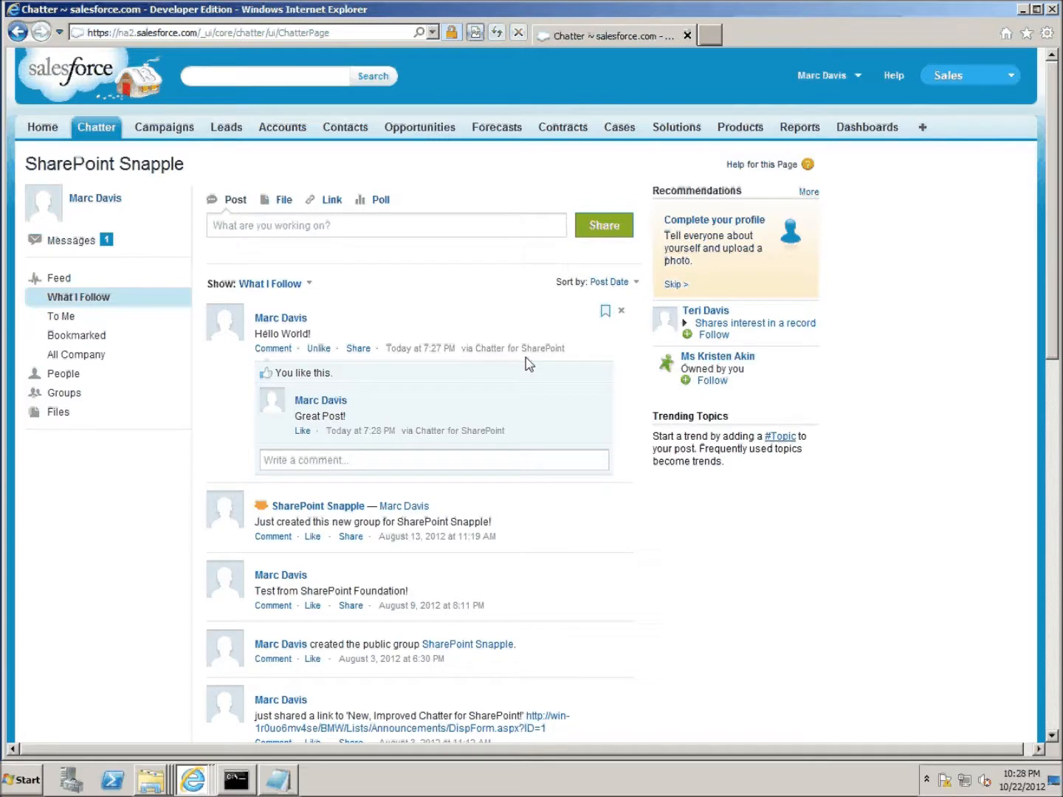
click(1024, 10)
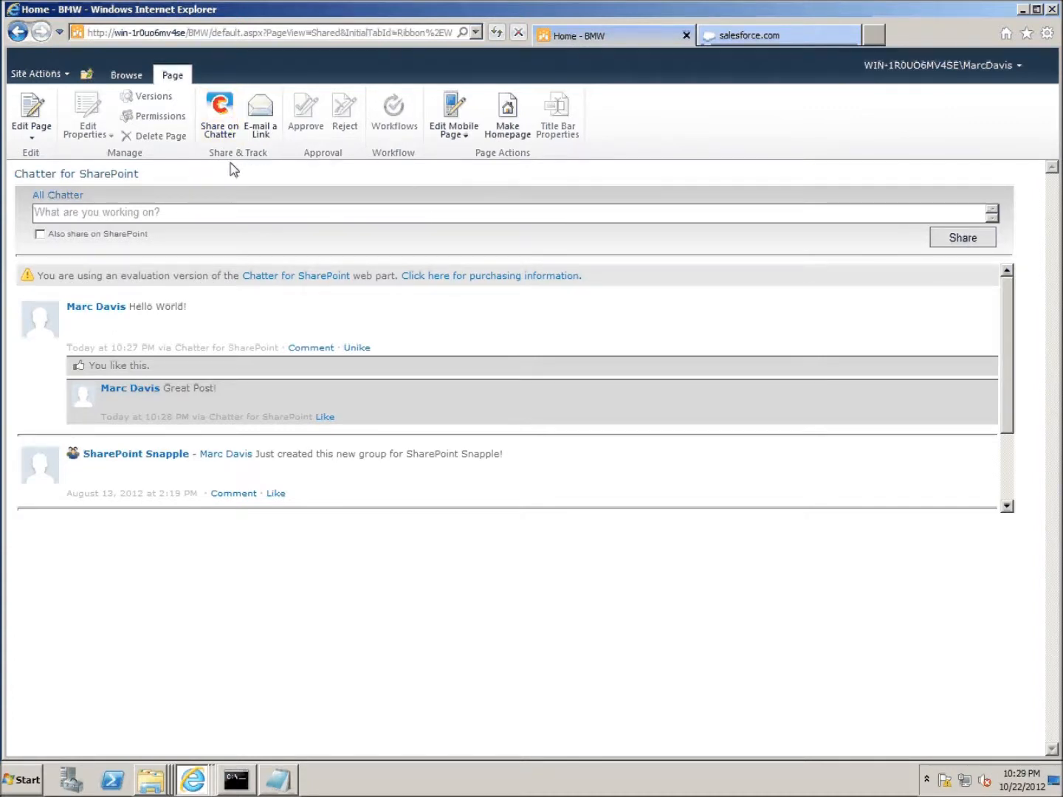
click(140, 76)
- Share the Home - BMW page on Chatter from the Page ribbon
click(170, 77)
click(225, 116)
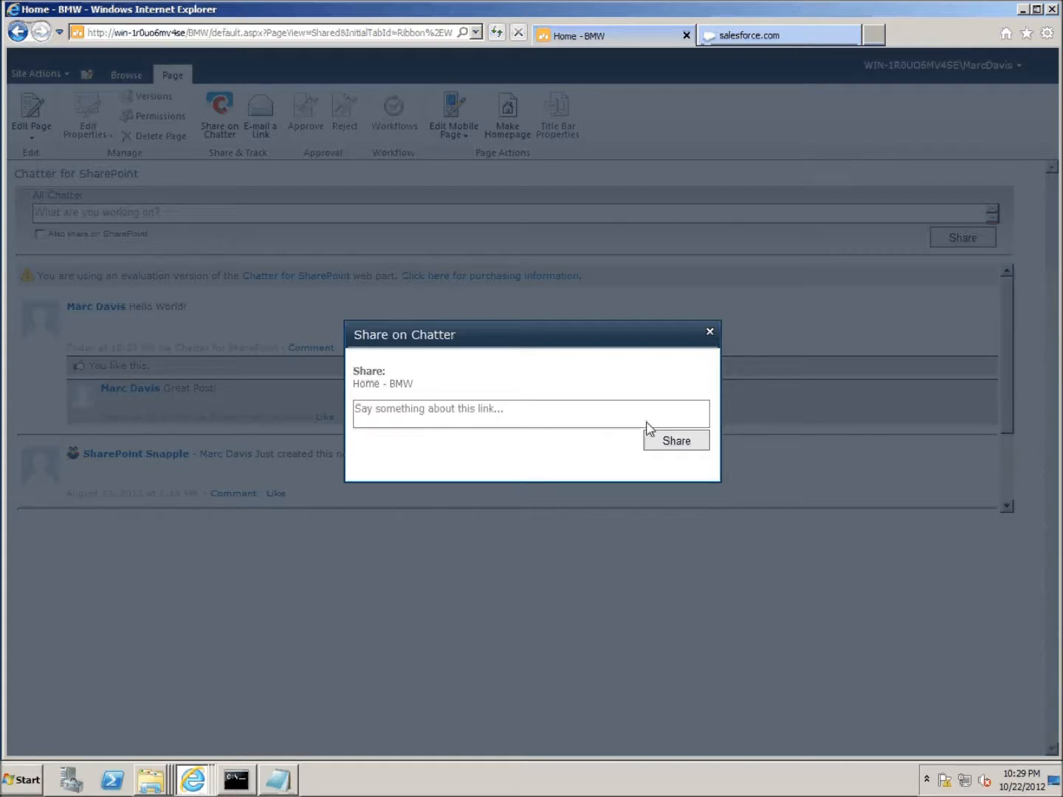
click(684, 442)
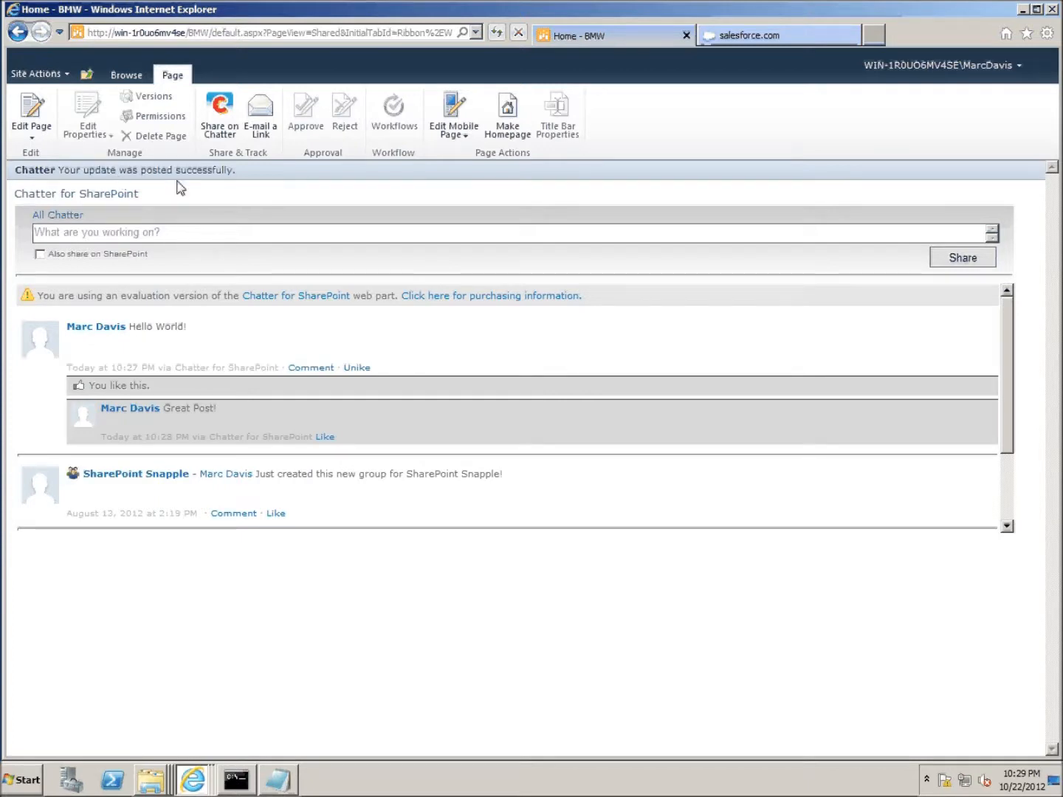
click(51, 196)
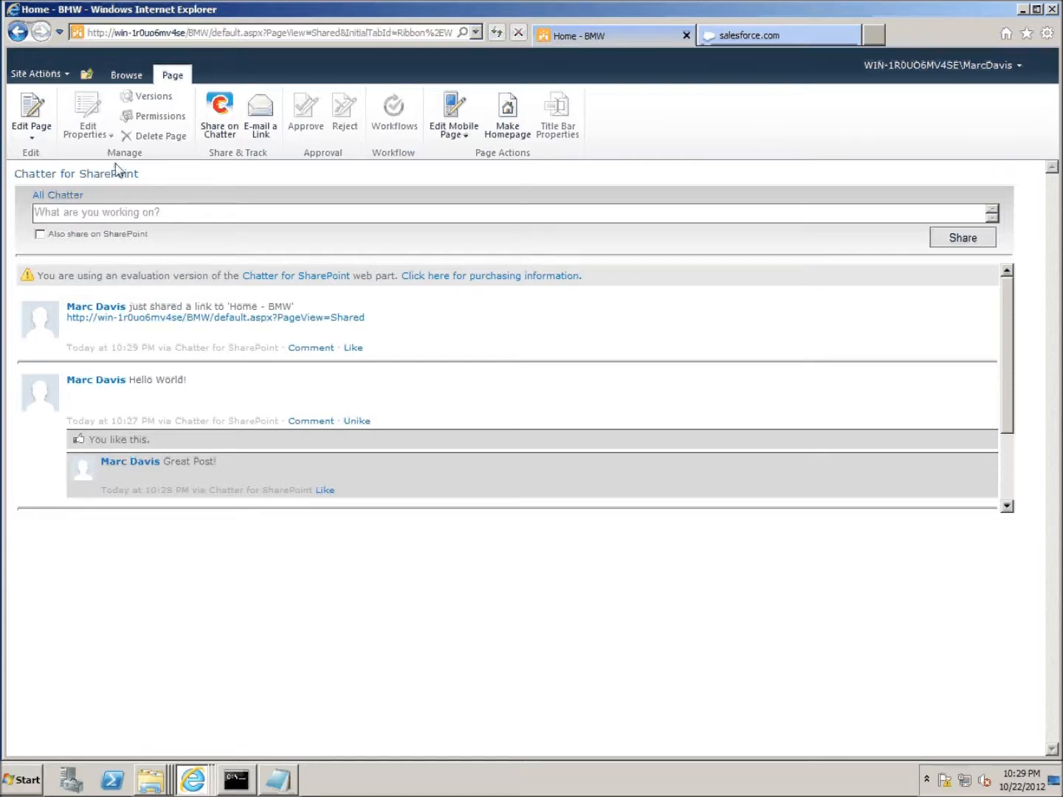
- Open the Document Library via View All Site Content and select the Chatter for SharePoint User Guide
click(46, 75)
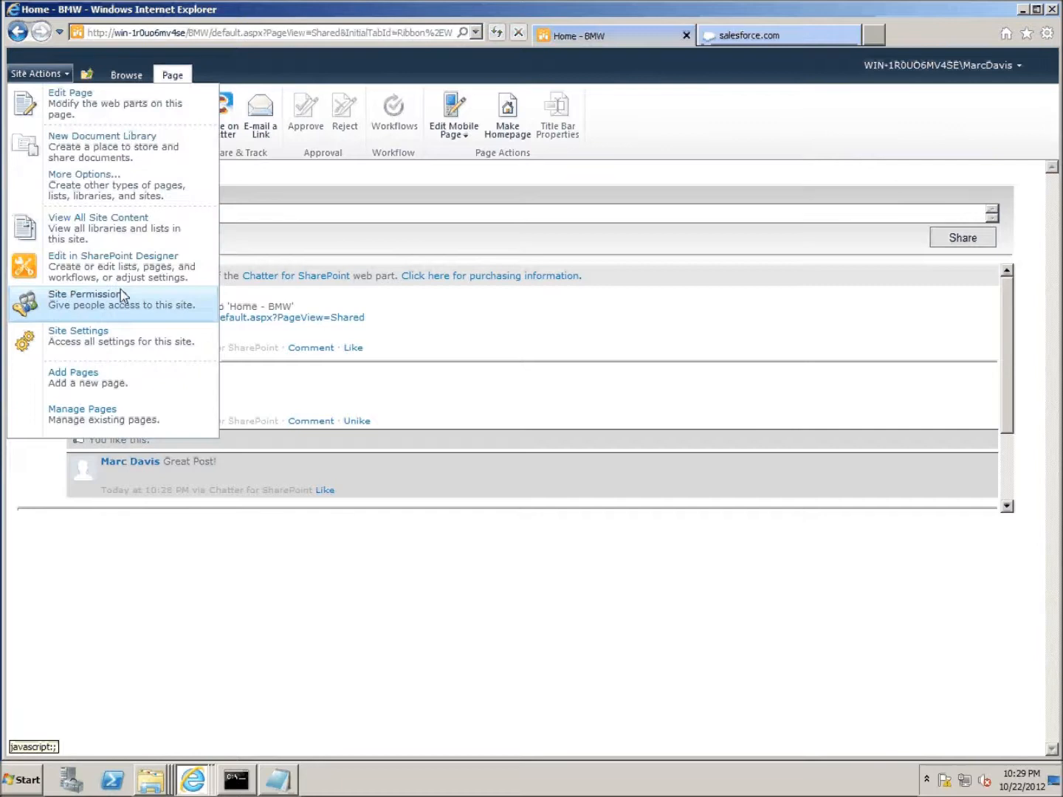
click(116, 233)
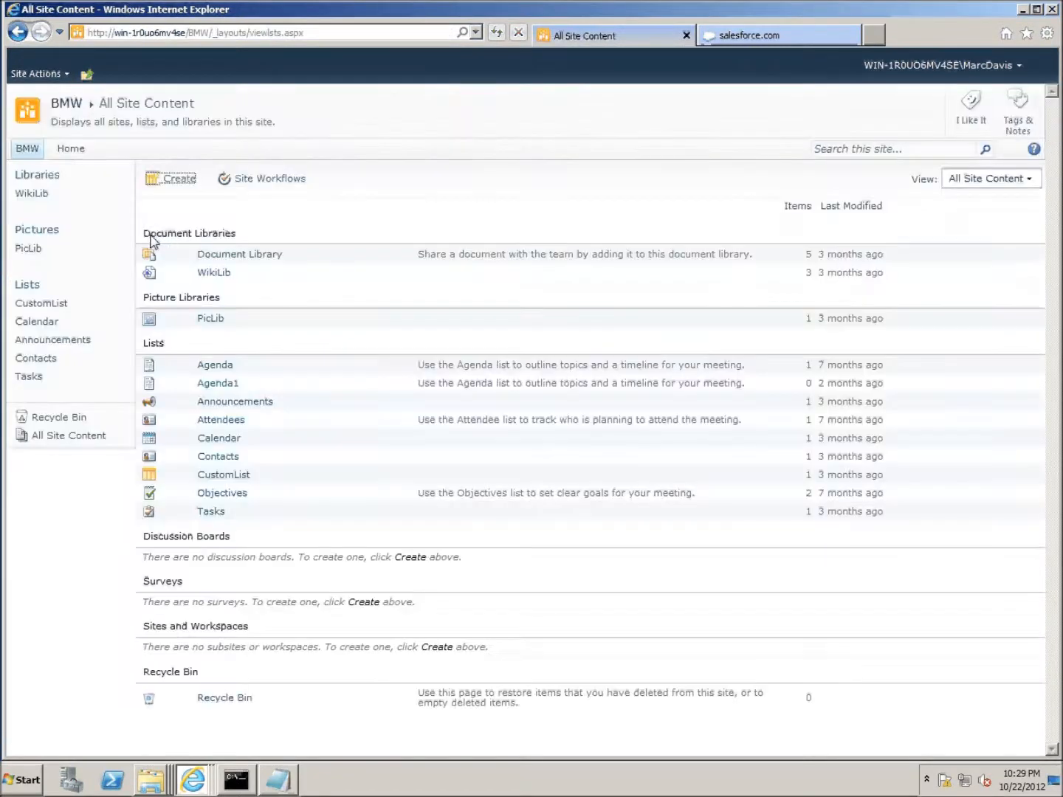
click(233, 259)
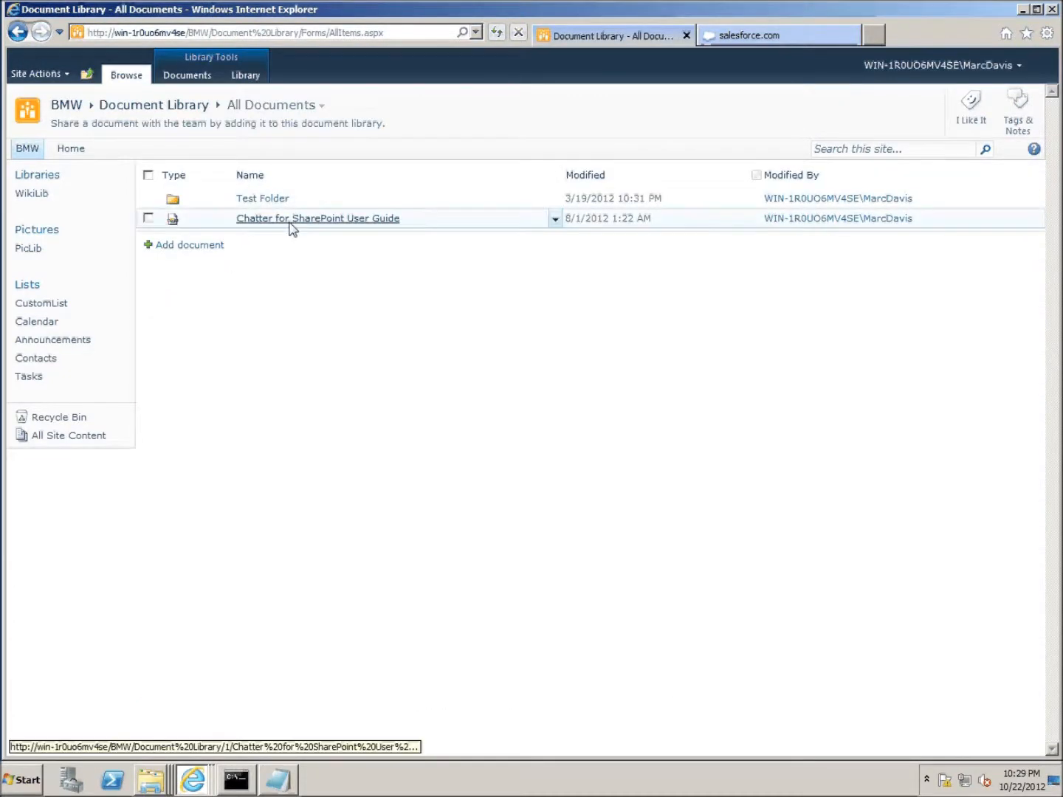
click(148, 219)
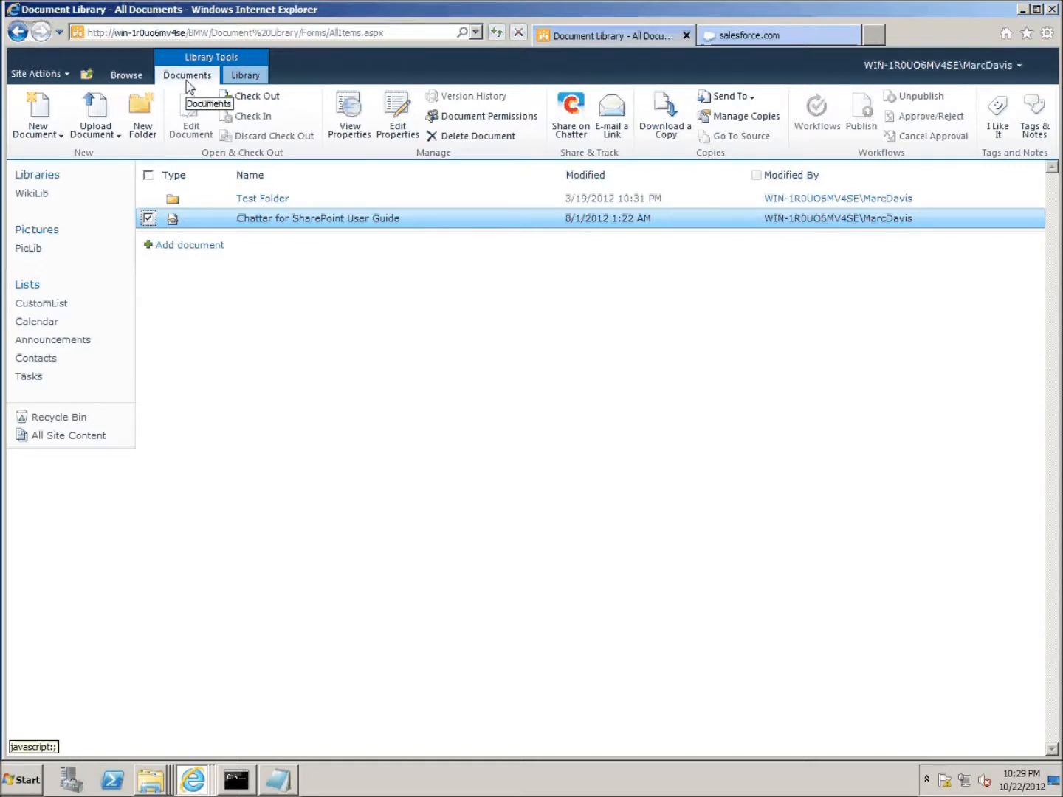
- Share the User Guide on Chatter with the comment 'This is great - check it out!' and return to the BMW home page
click(569, 121)
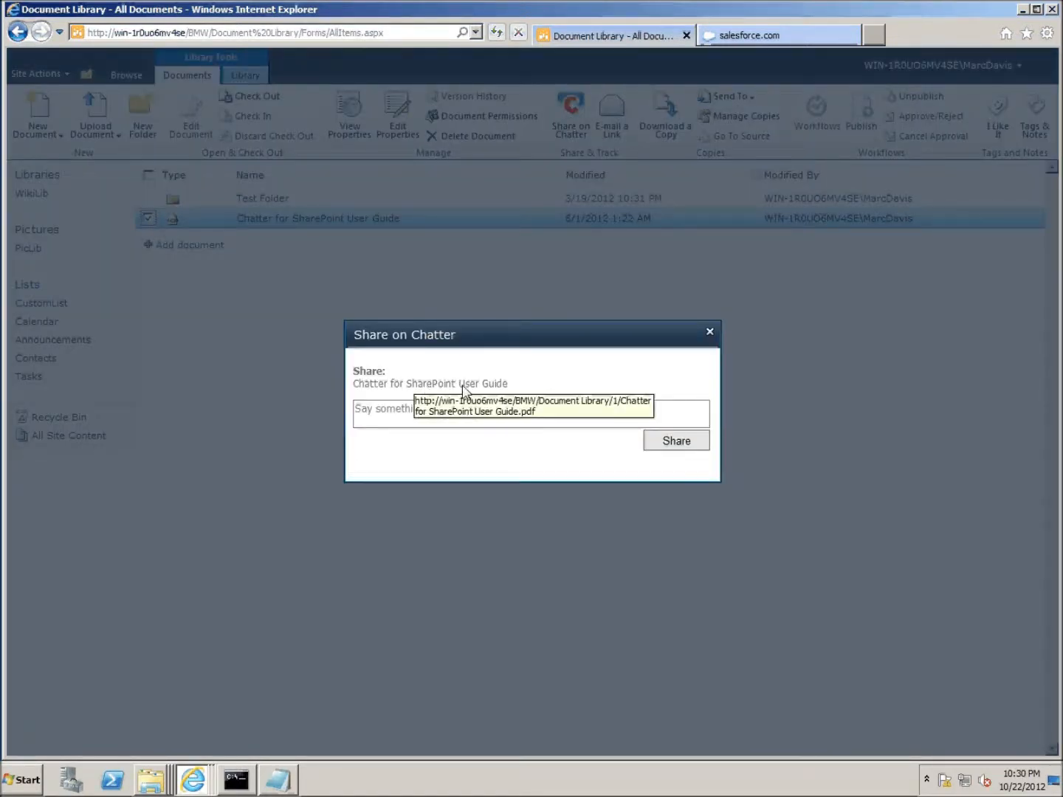
click(487, 420)
text(This )
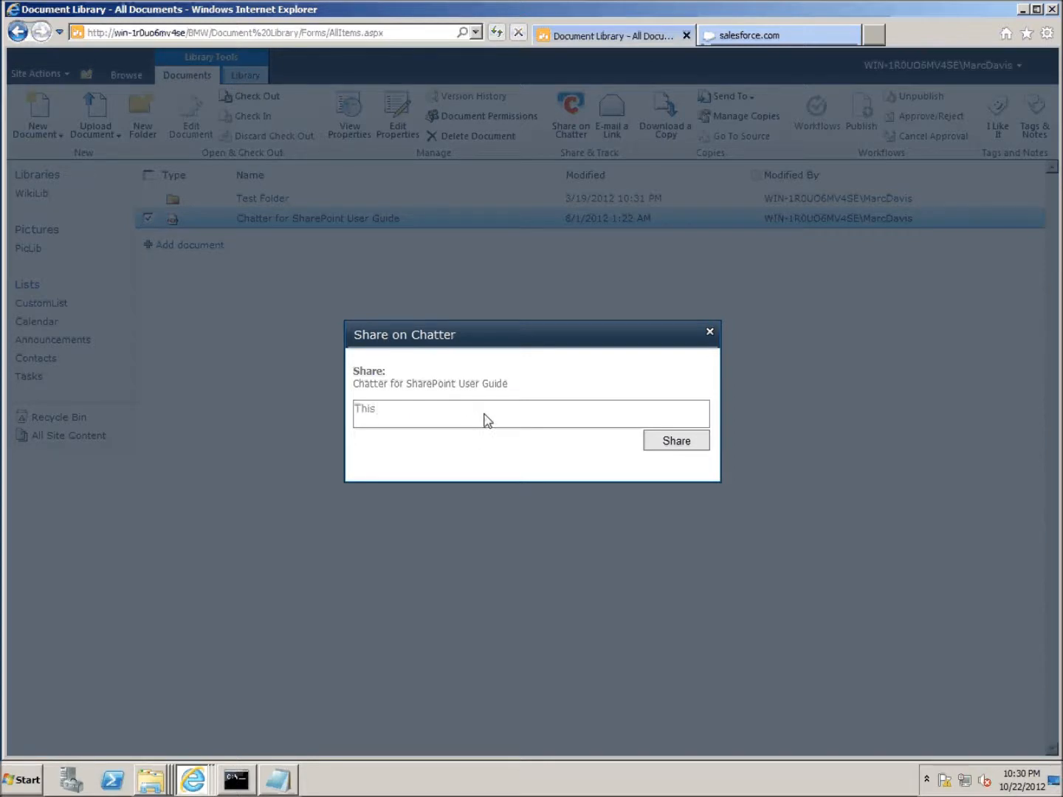
text(is great - check it out!)
click(680, 446)
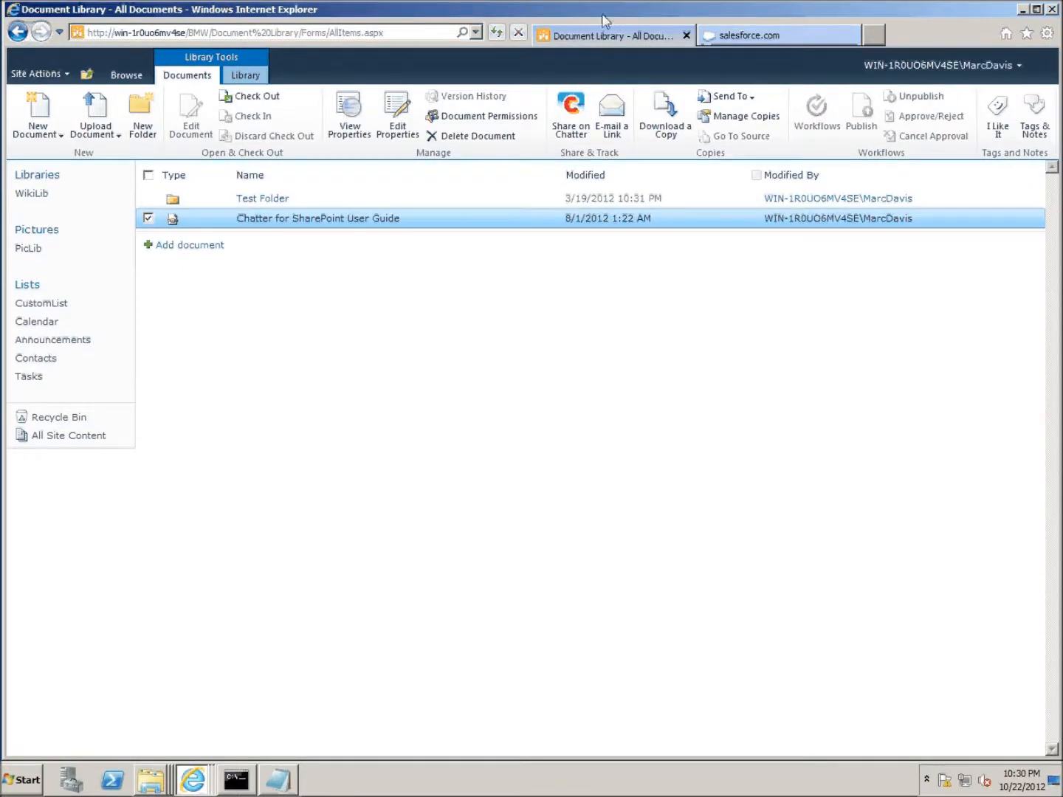
click(87, 76)
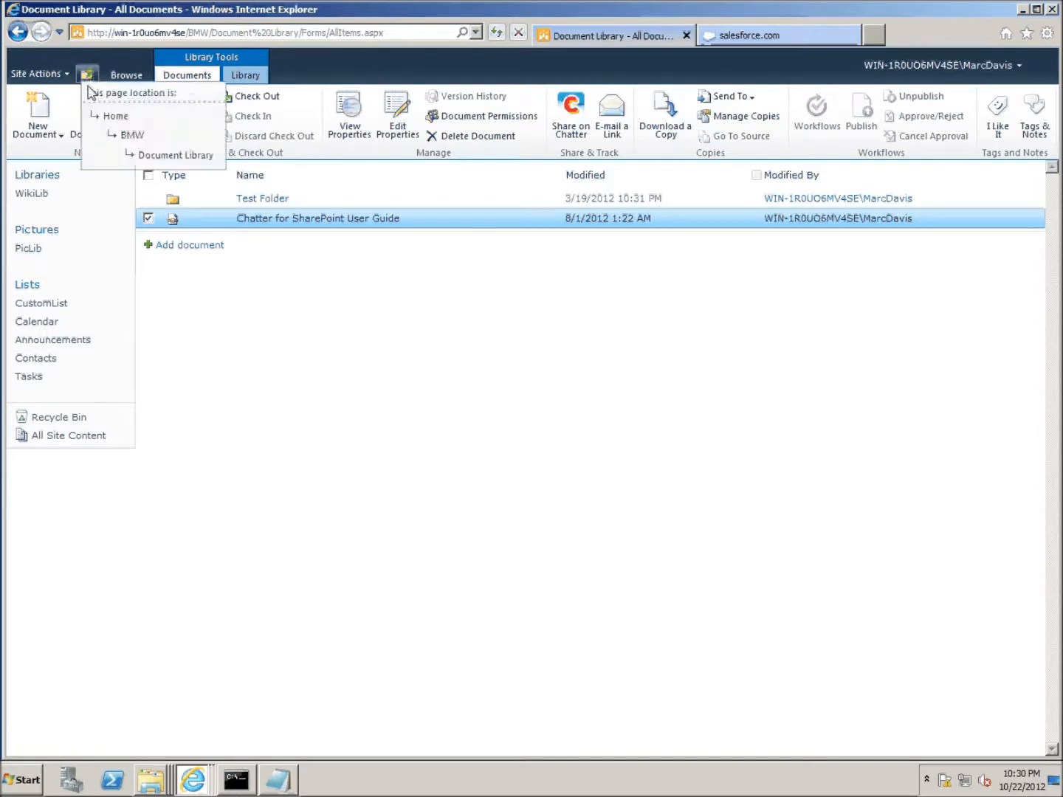
click(130, 135)
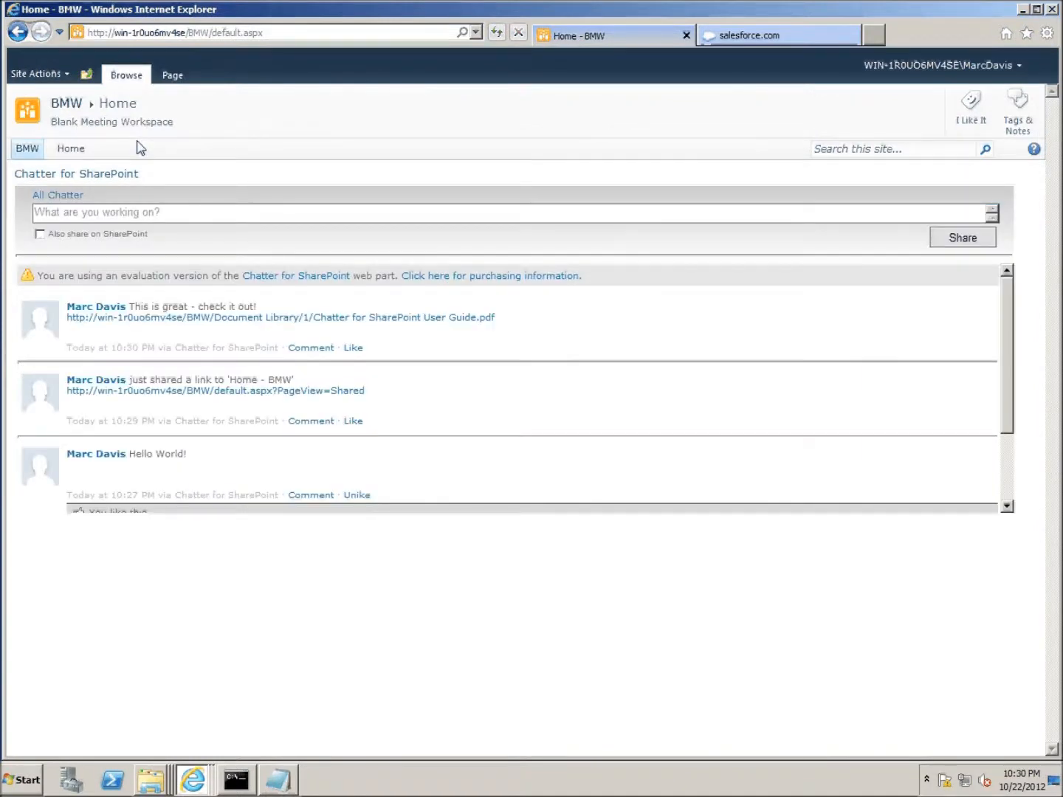
- Open the shared User Guide PDF link from the feed and cancel the download
click(281, 319)
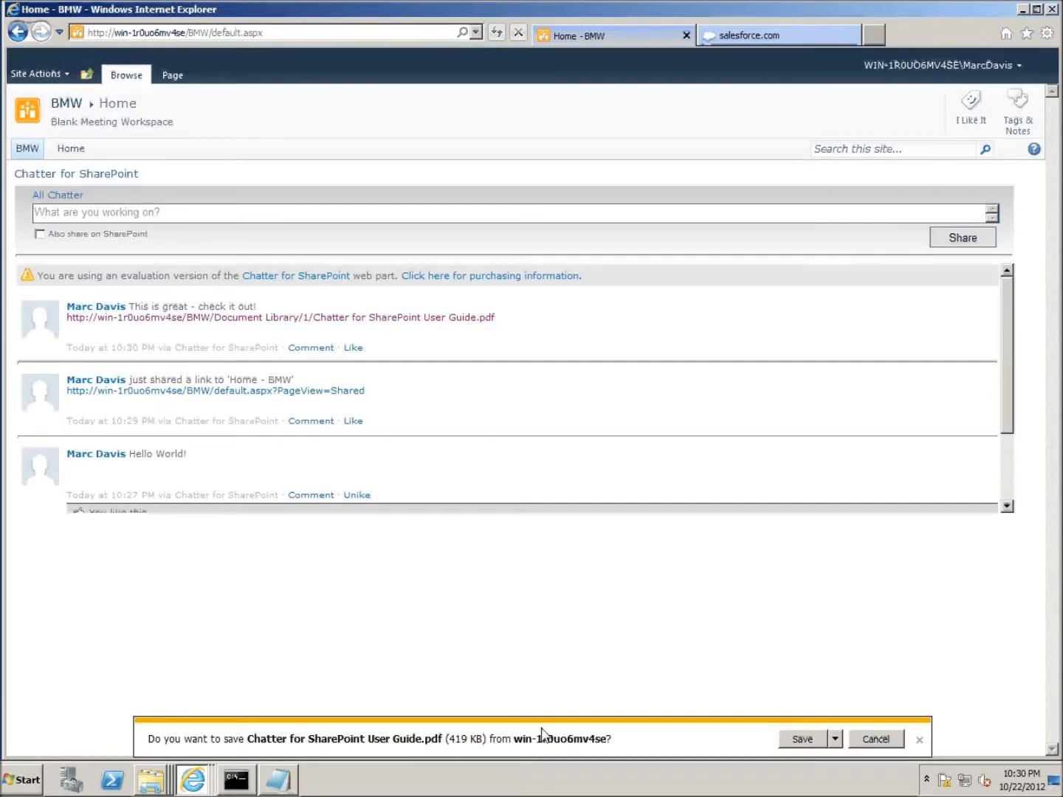
click(876, 739)
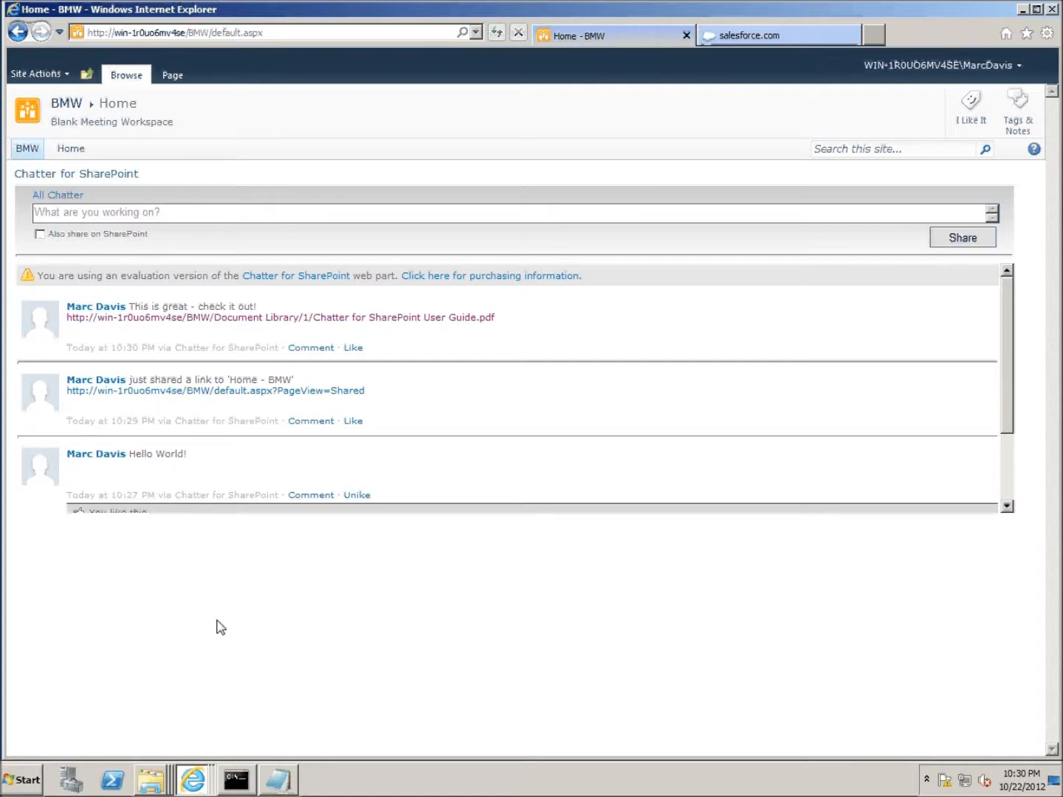
- Bring the 80 virtual directory folder window forward from the Explorer taskbar list
right_click(146, 784)
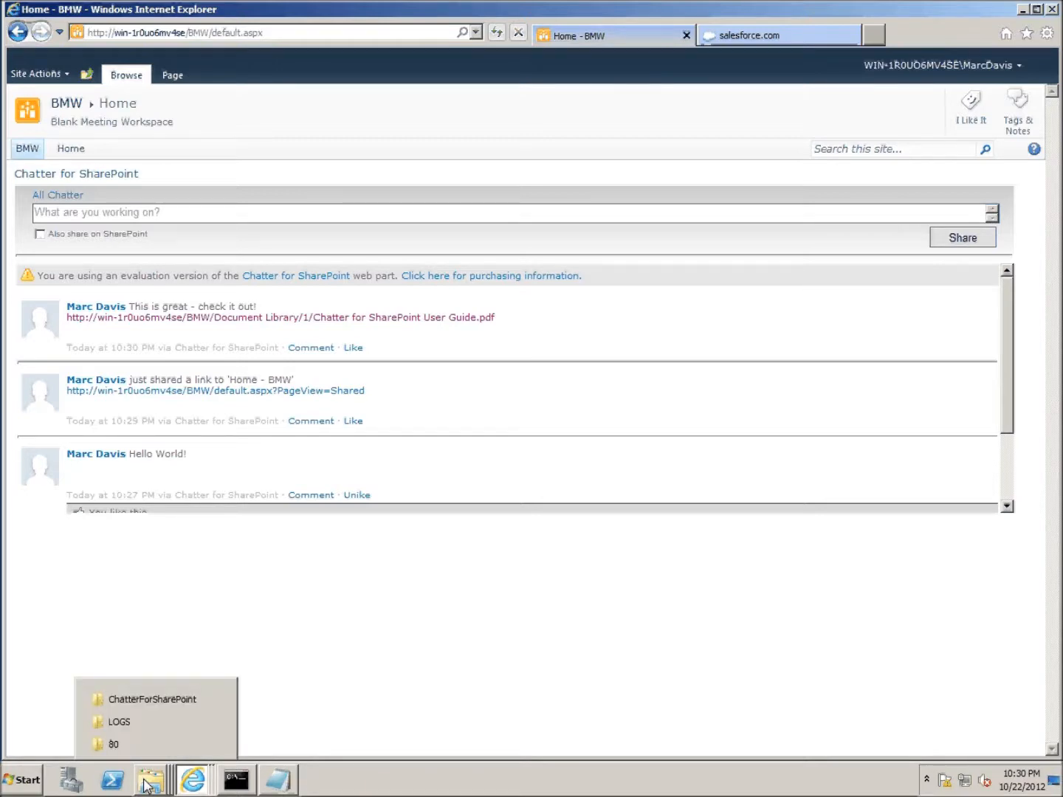
click(343, 601)
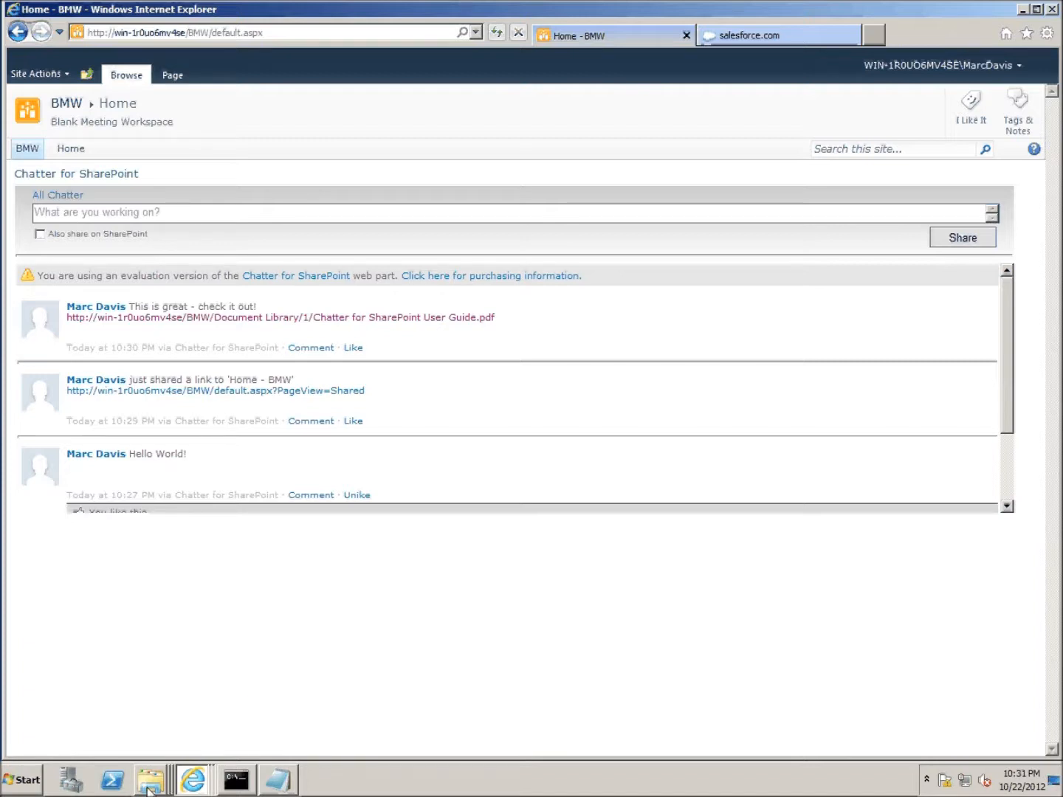
mouse_move(150, 790)
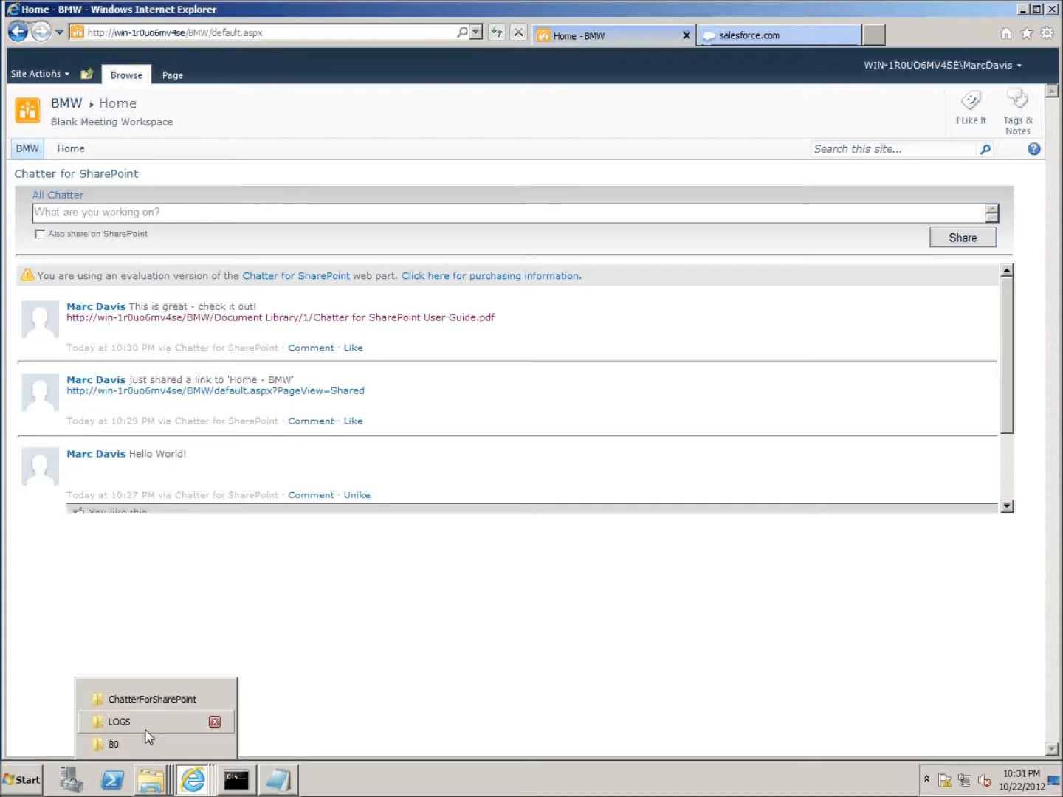
click(130, 746)
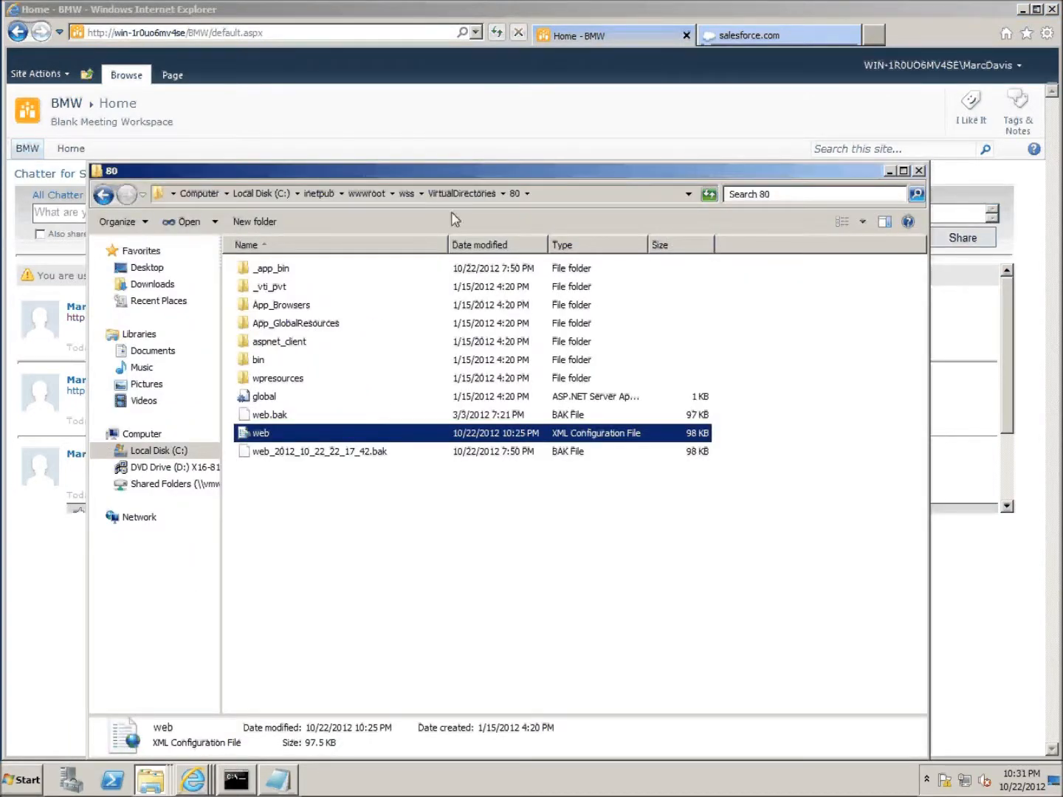
- Open web.config in Notepad, select the Chatter keys under appSettings, then close Notepad
click(21, 781)
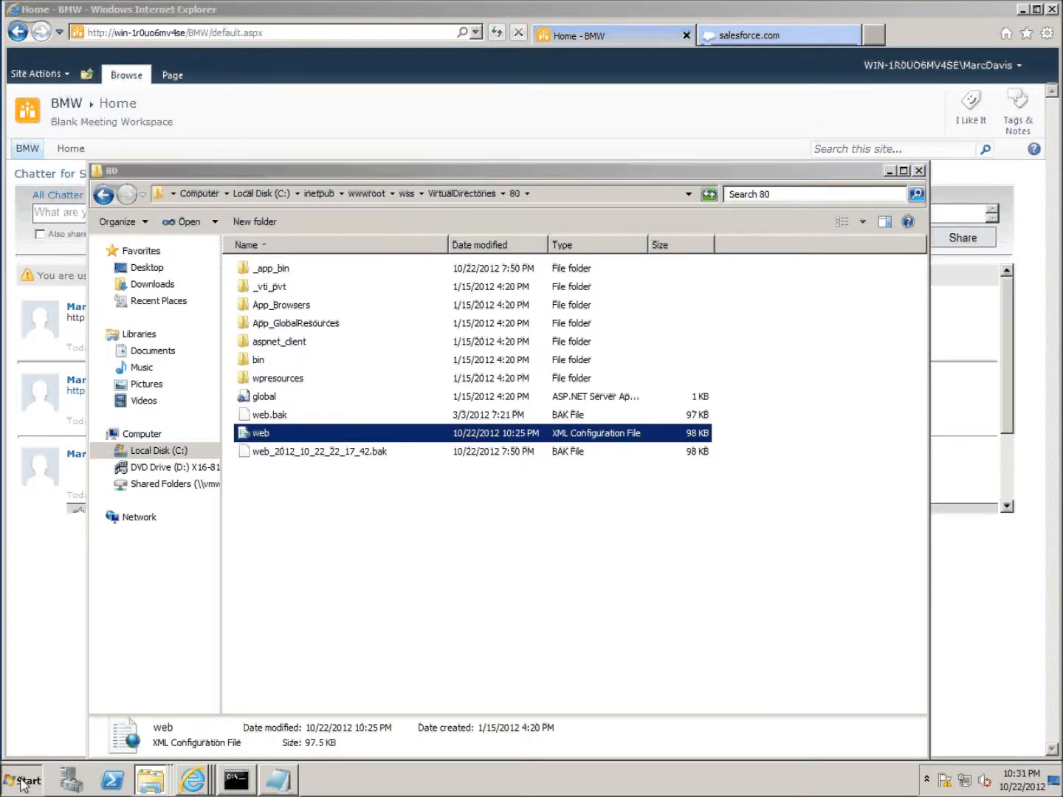
click(79, 394)
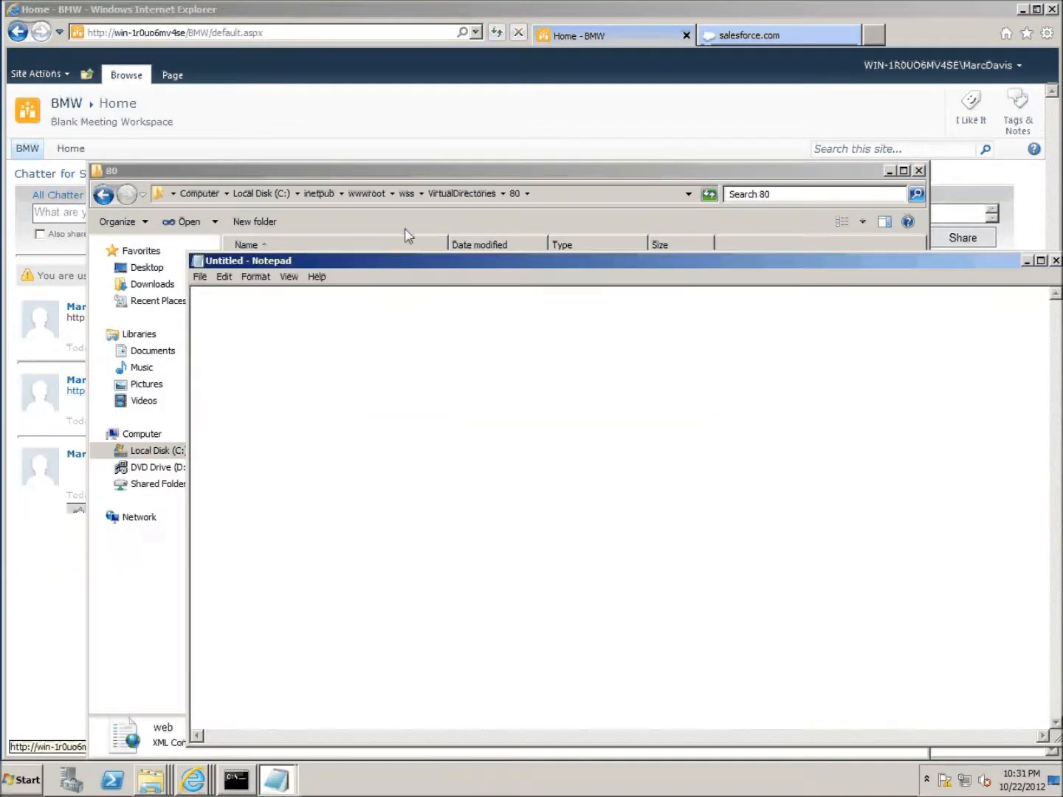
drag(405, 252, 523, 222)
drag(262, 429, 393, 409)
drag(554, 233, 284, 144)
drag(904, 195, 901, 597)
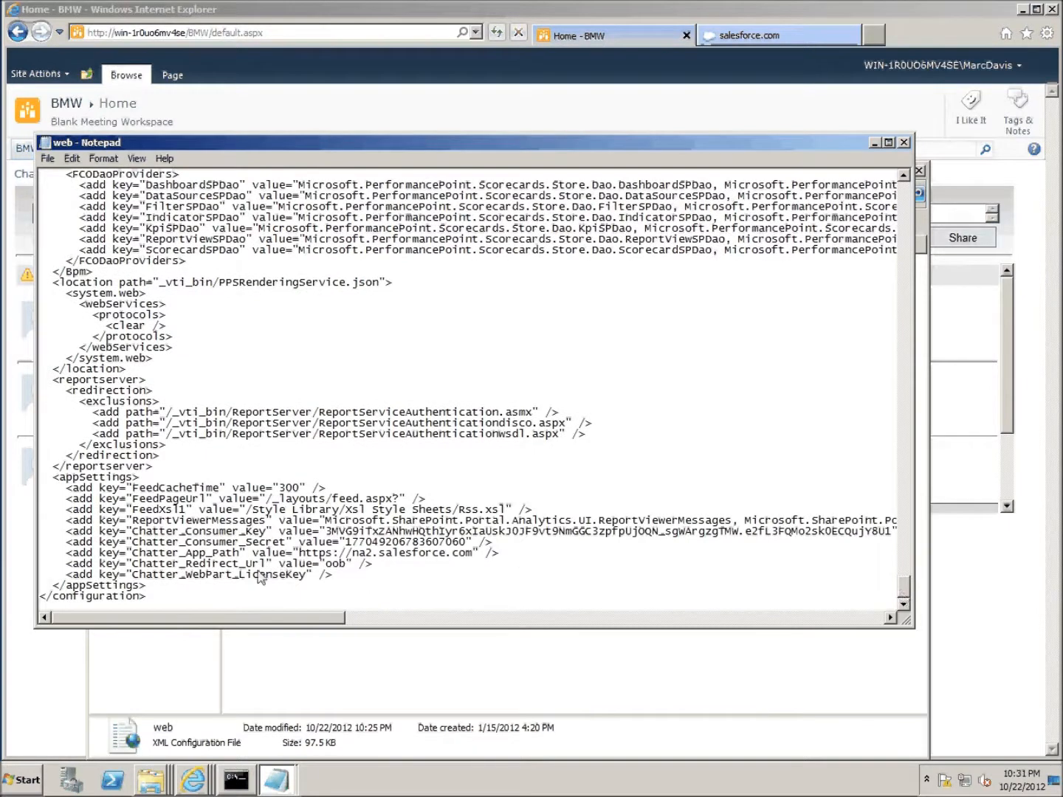
drag(346, 574, 27, 538)
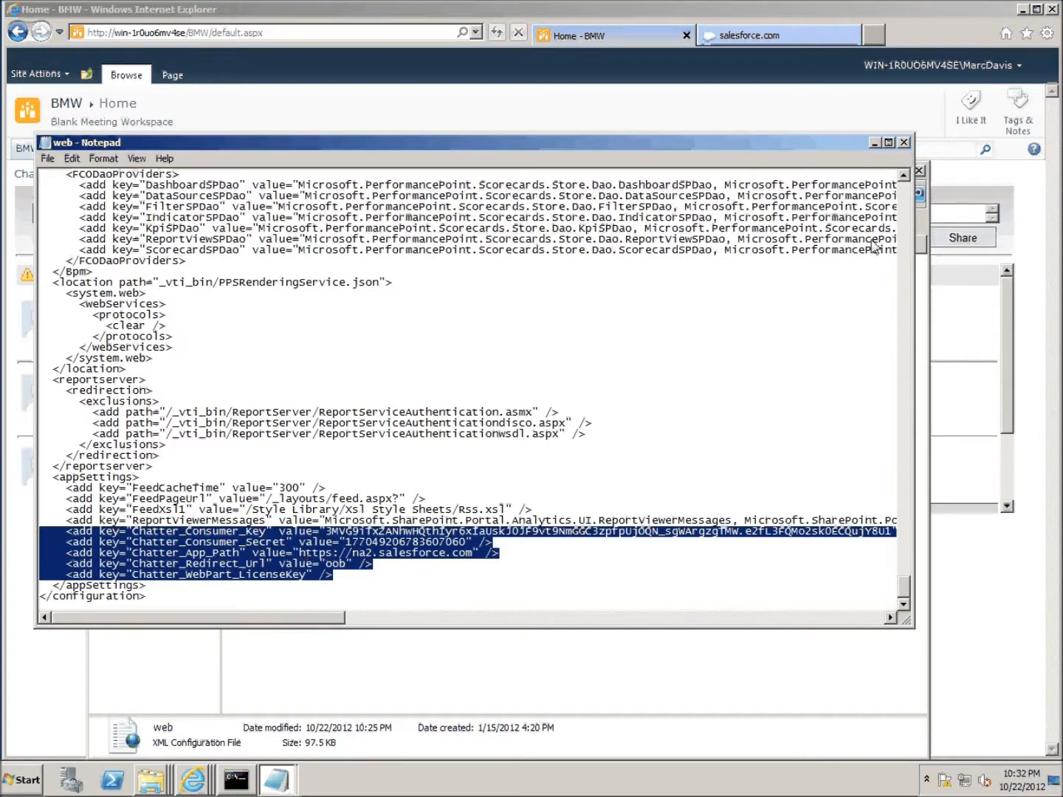
click(904, 143)
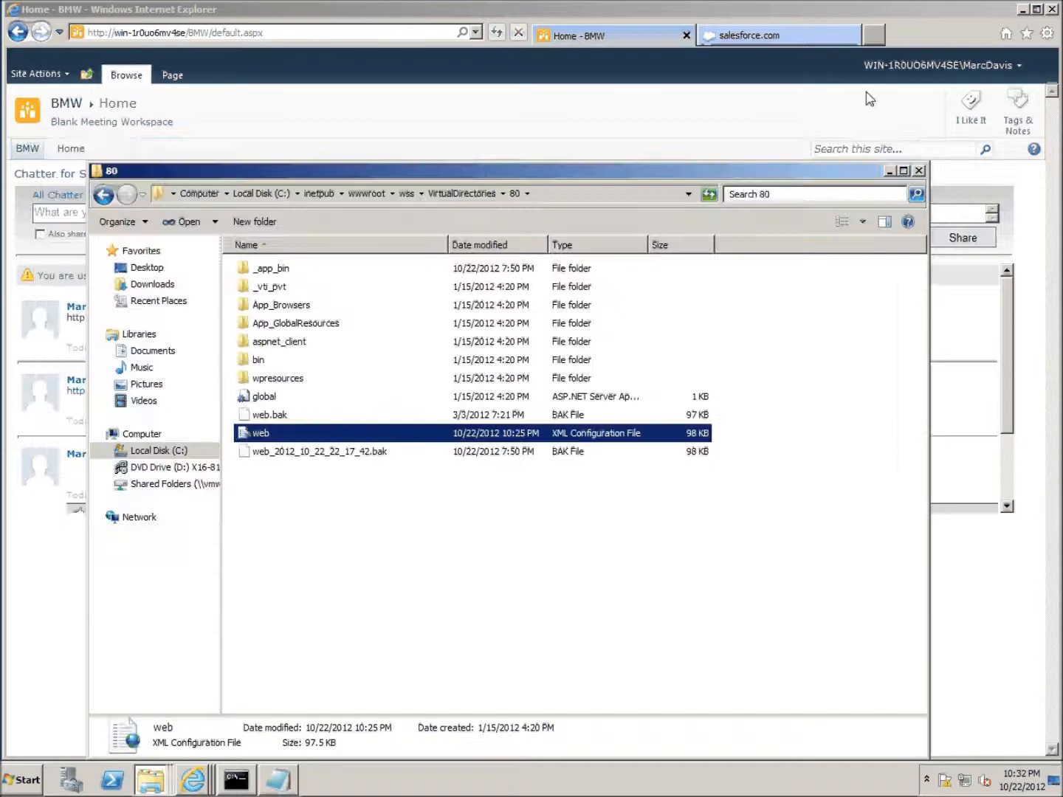
- Close the salesforce.com tab, open SearchCenter in a new tab, and search for 'sharepoint'
click(854, 36)
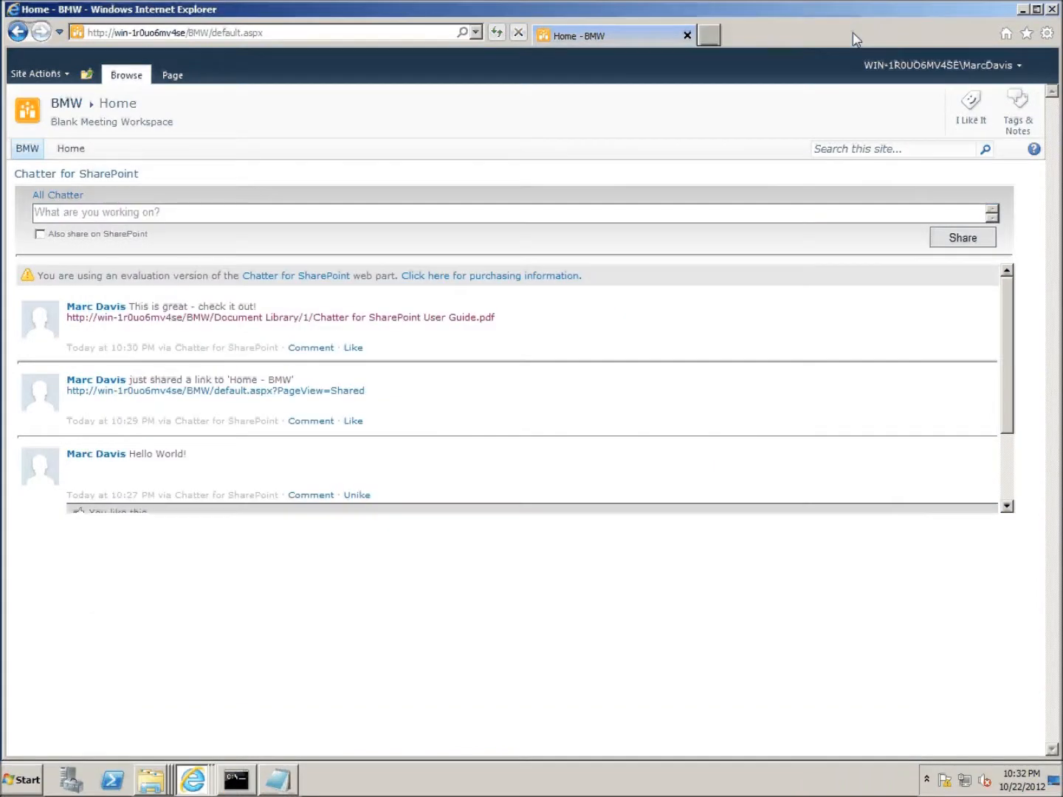
click(709, 36)
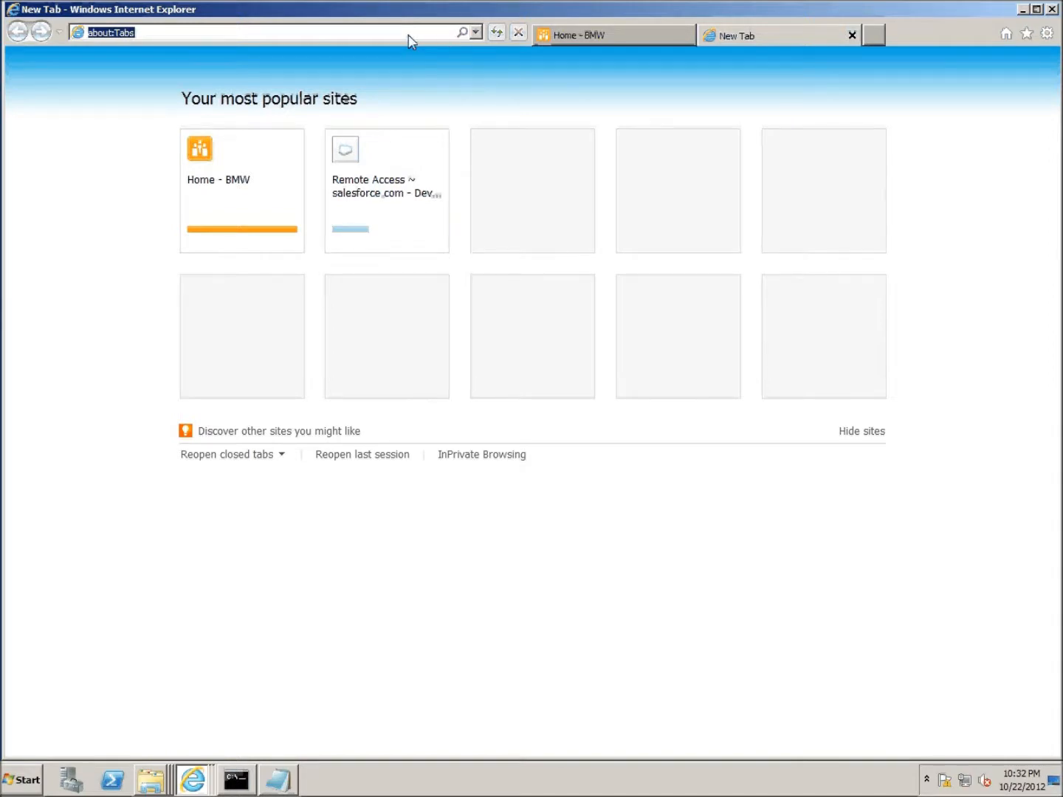
click(409, 42)
click(236, 49)
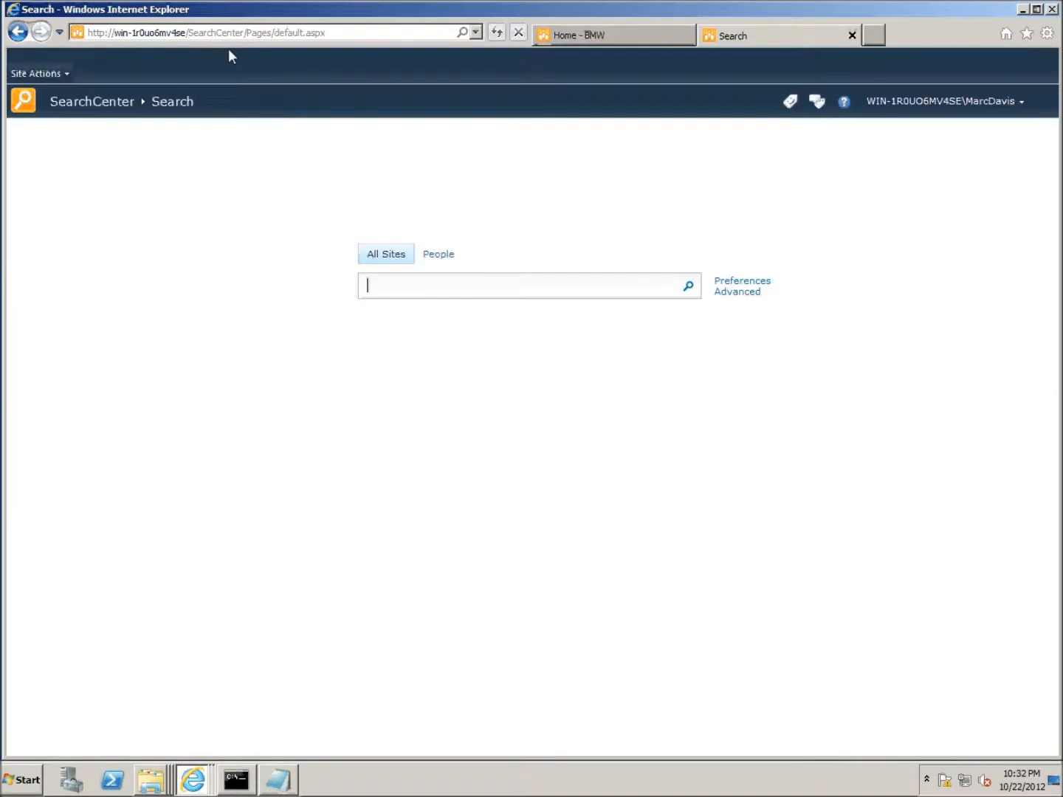
text(sharepoint)
key(Return)
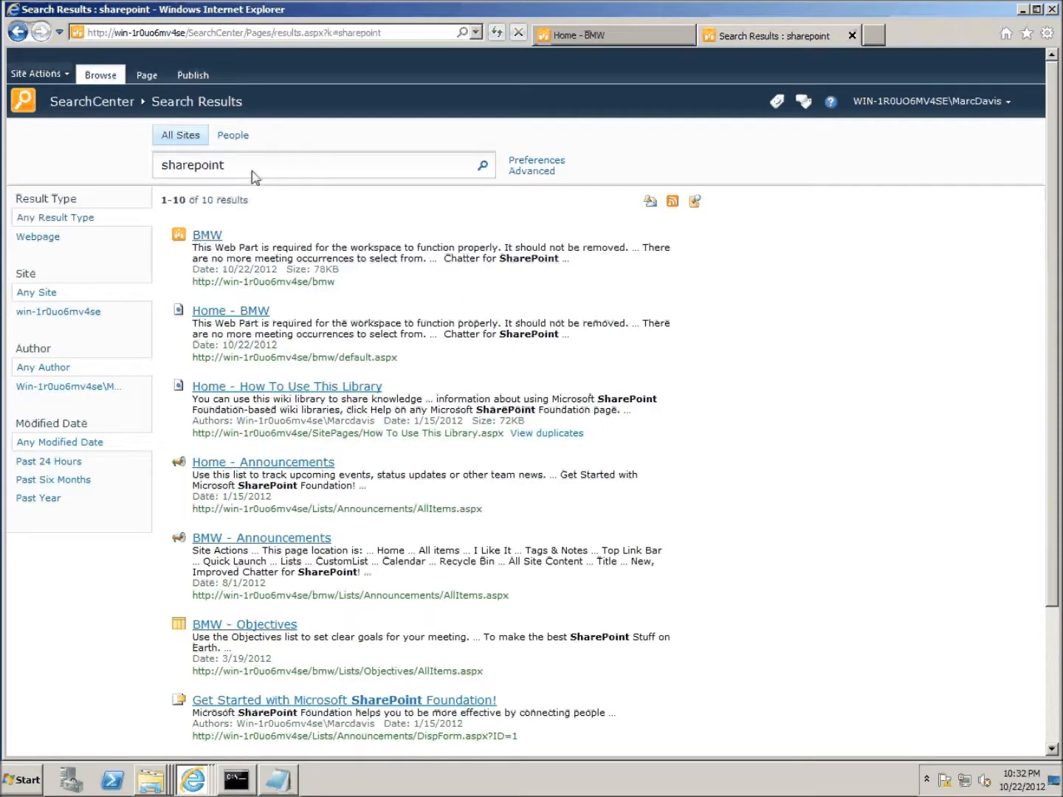
- Edit the search results page and add a Federated Results web part, from the Search category, to its Right Zone
click(52, 76)
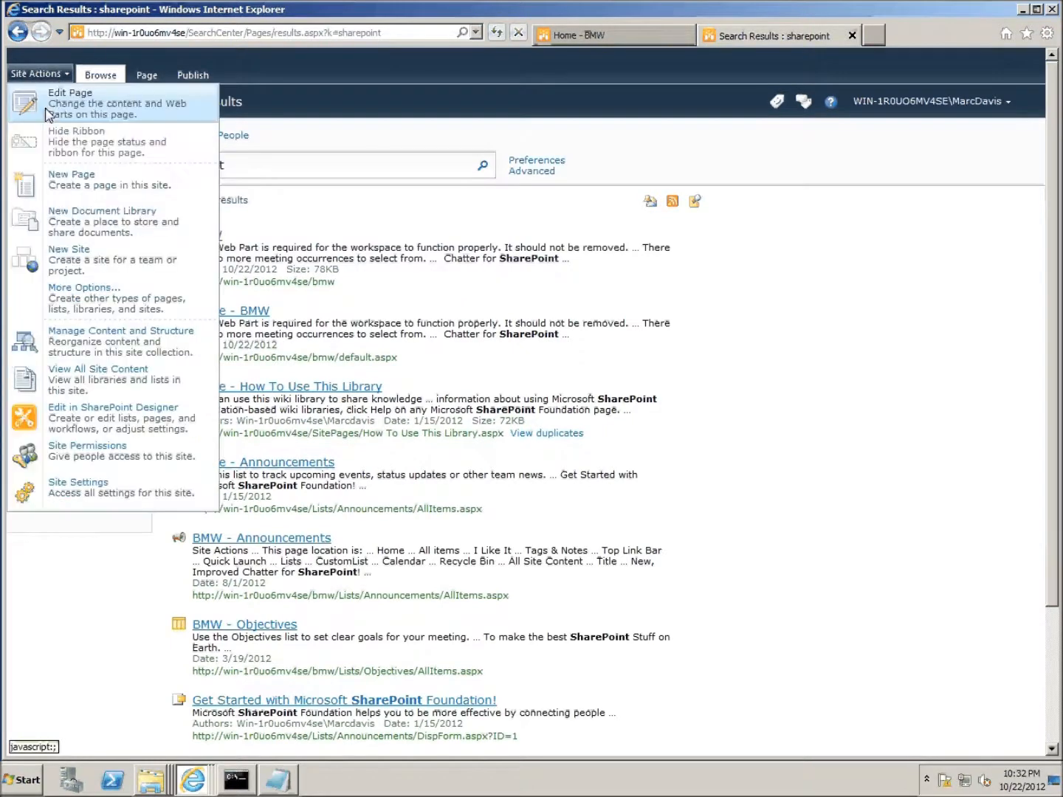
click(58, 112)
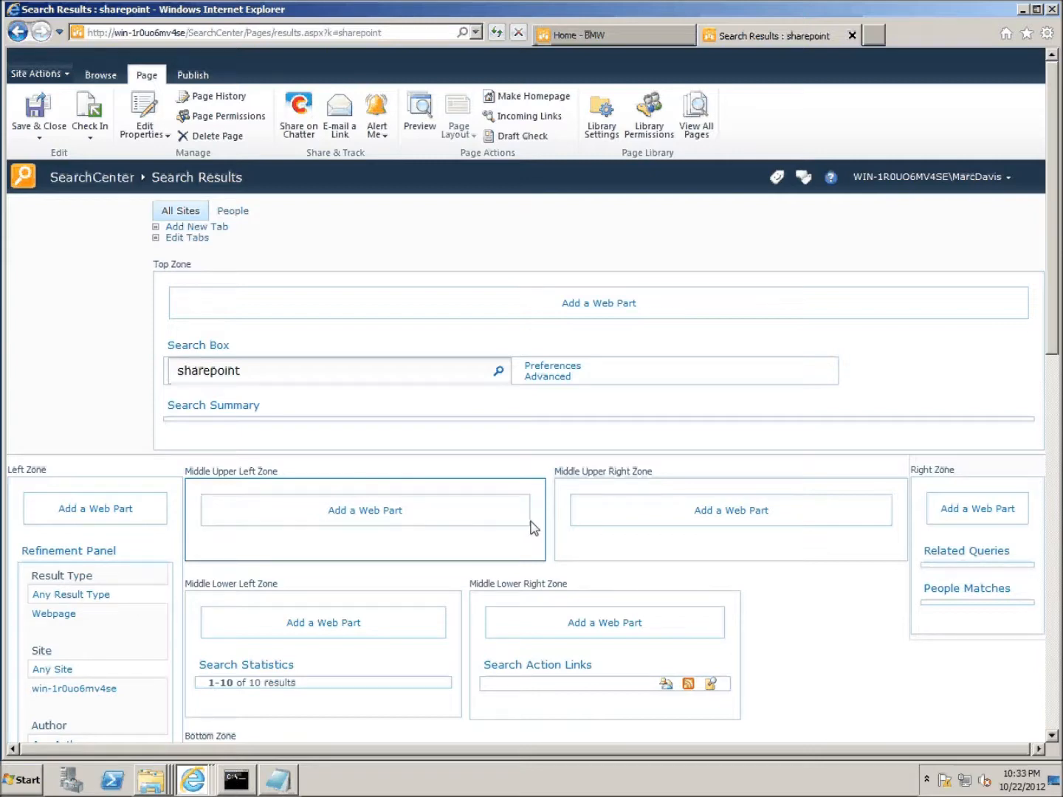
click(986, 516)
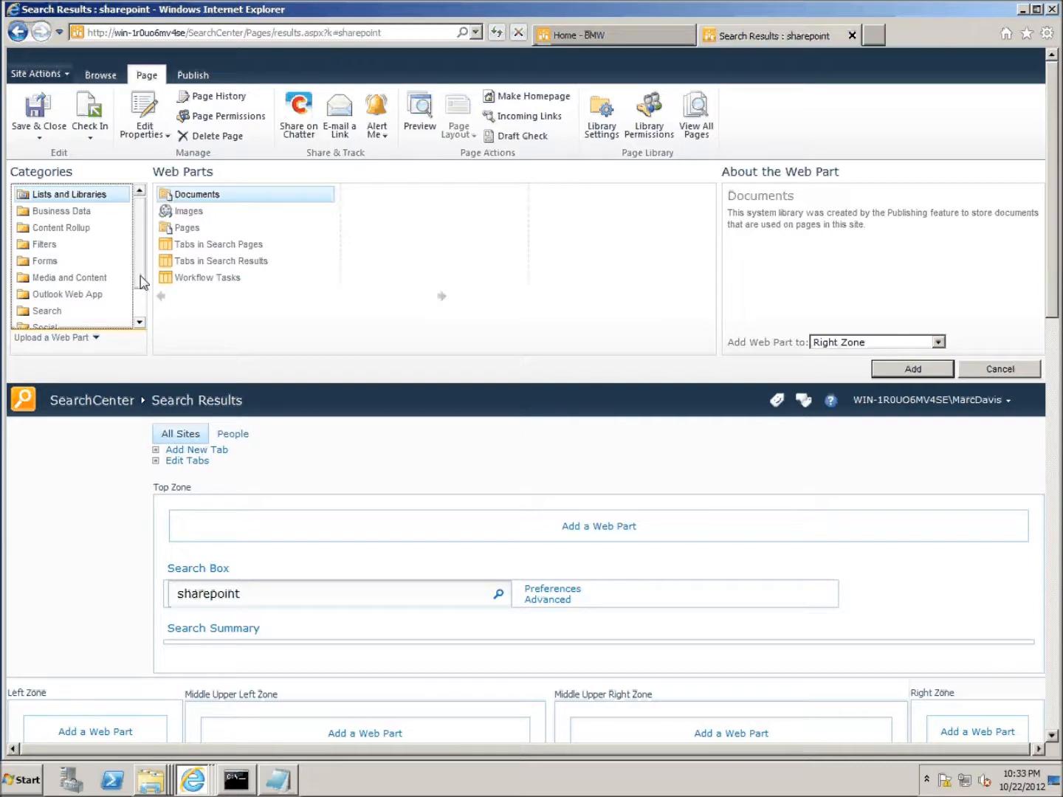
scroll(140, 281, down, 1)
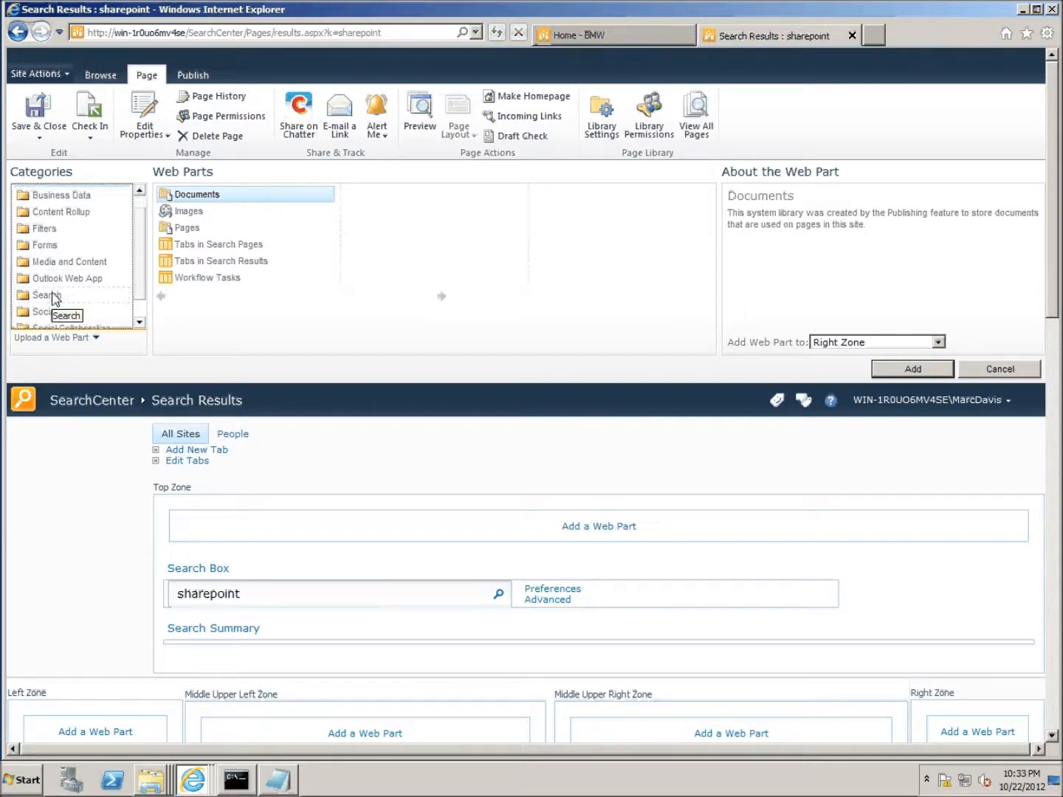
click(55, 295)
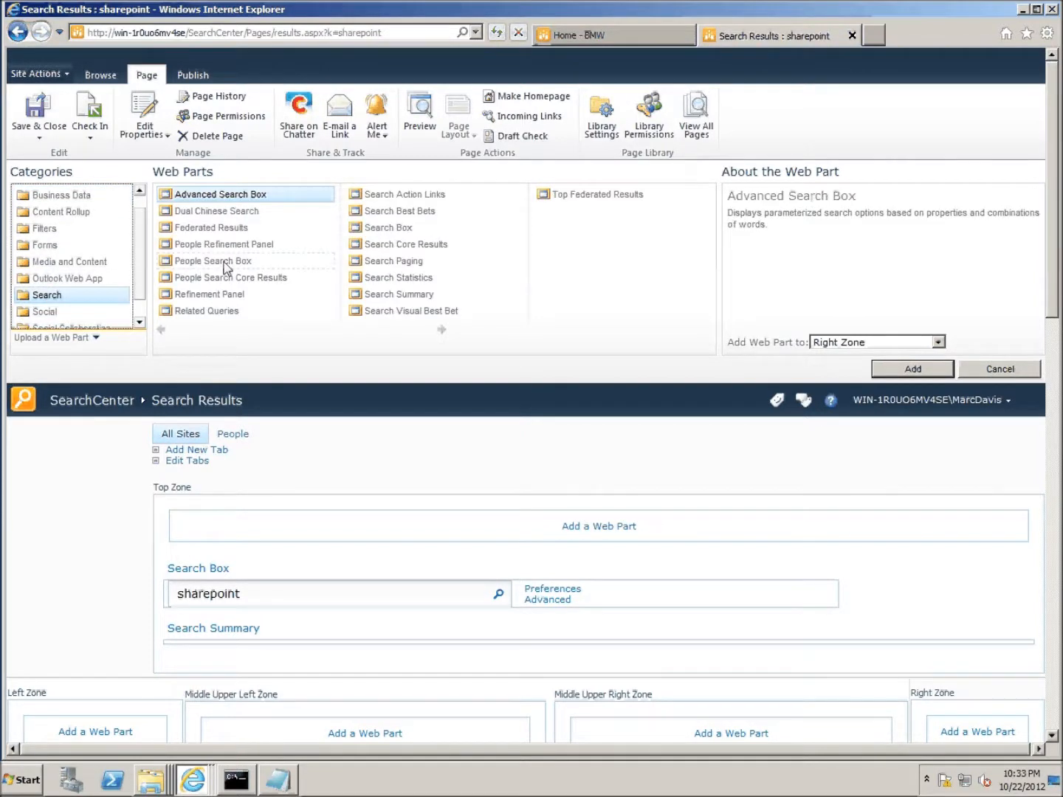
click(217, 229)
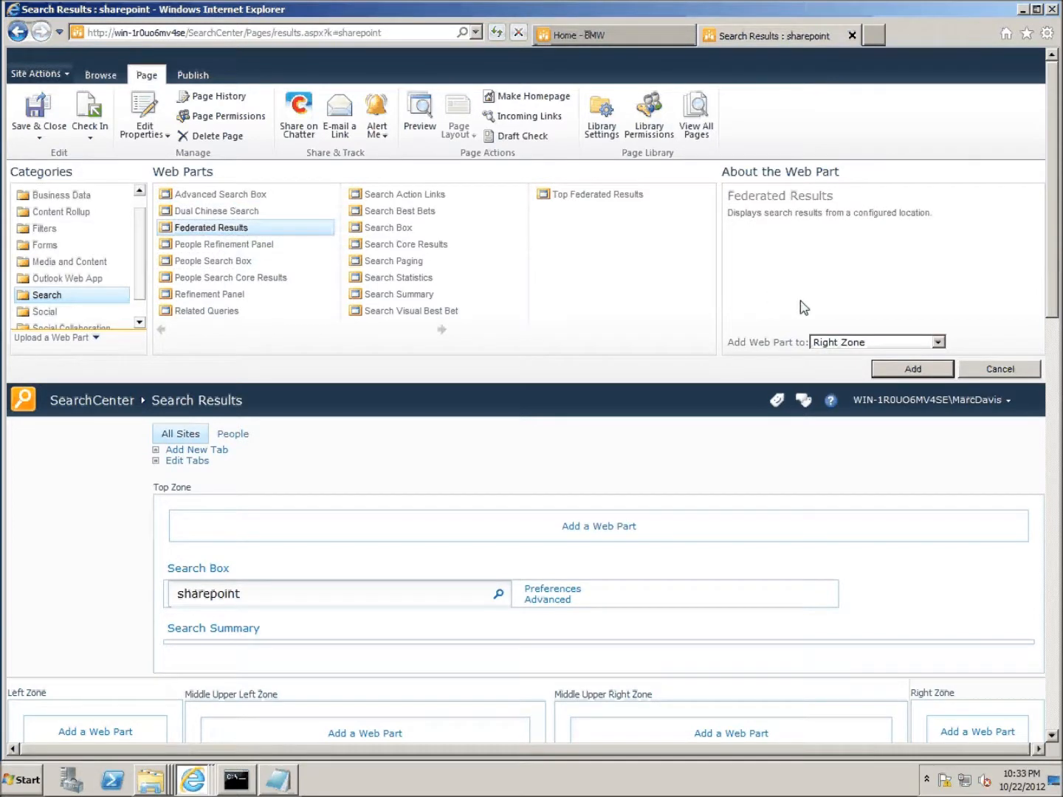
click(921, 369)
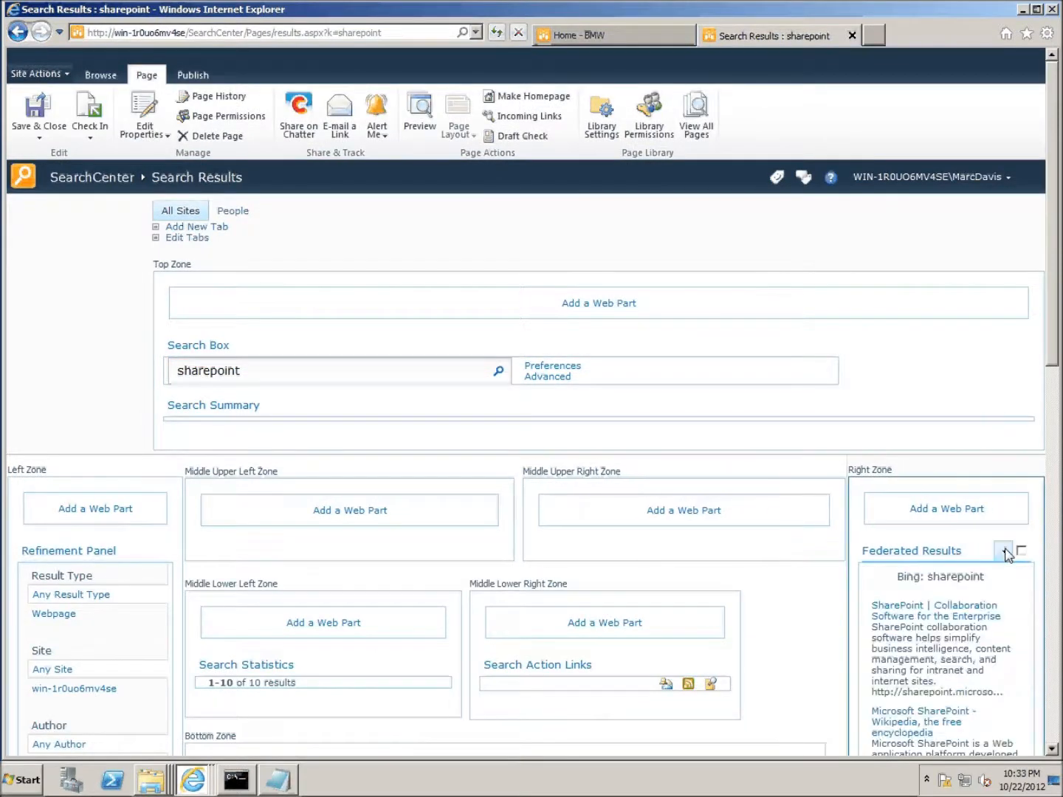
- Set the Federated Results web part's Location to SalesForce Chatter
click(1004, 551)
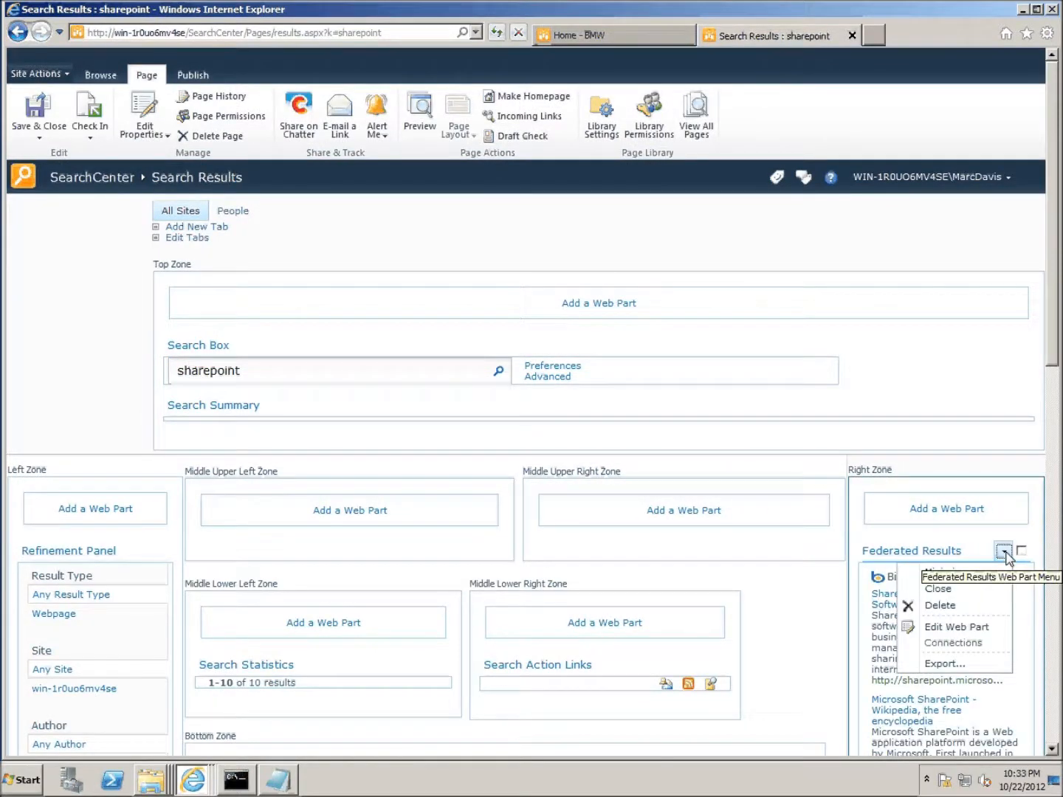
click(964, 628)
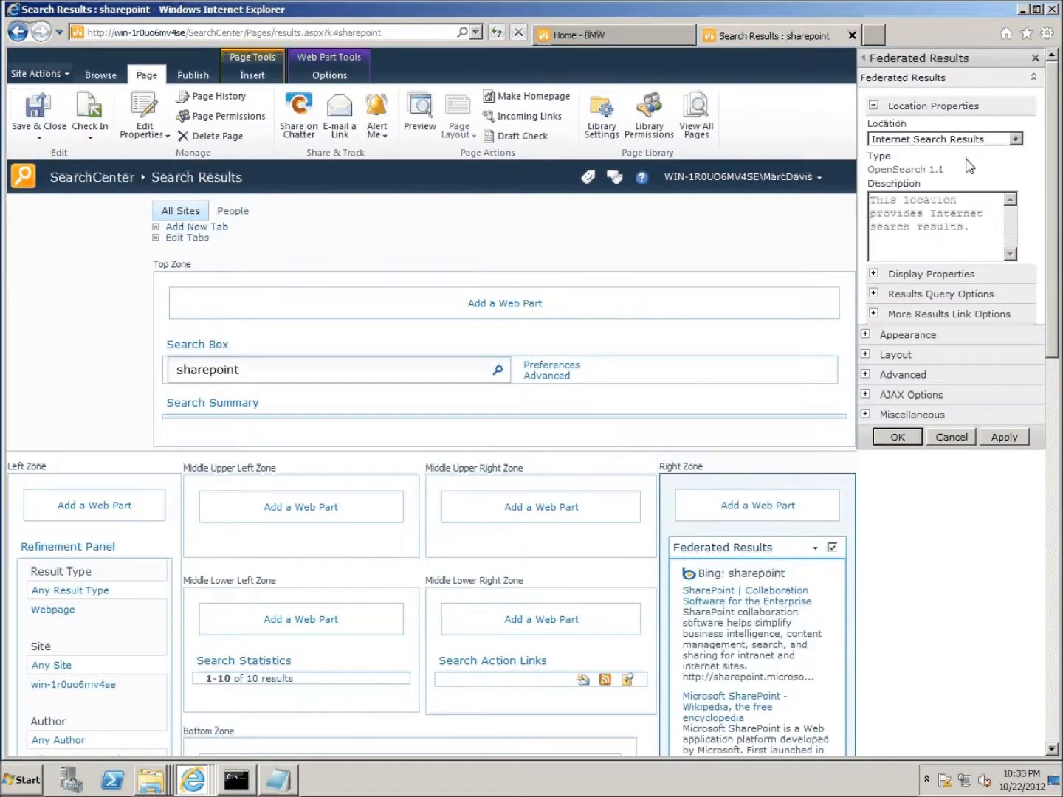
click(1016, 138)
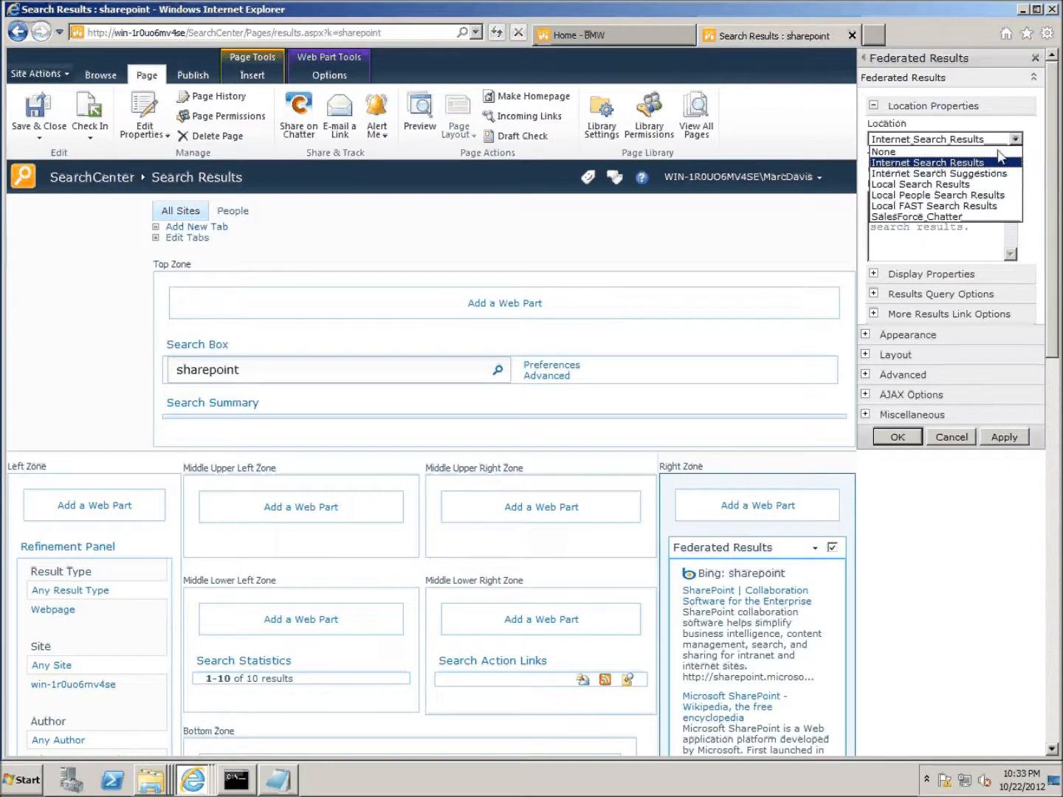
click(950, 218)
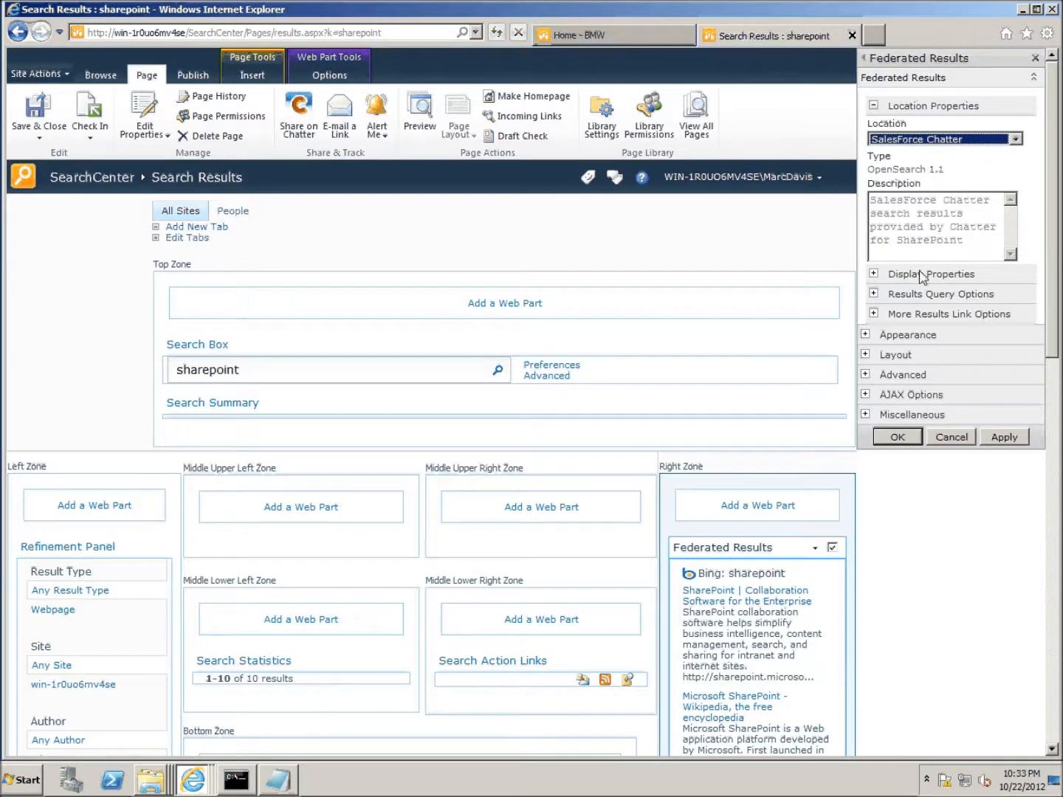
- Change the web part's Appearance Title to 'Chatter Conversations'
click(874, 273)
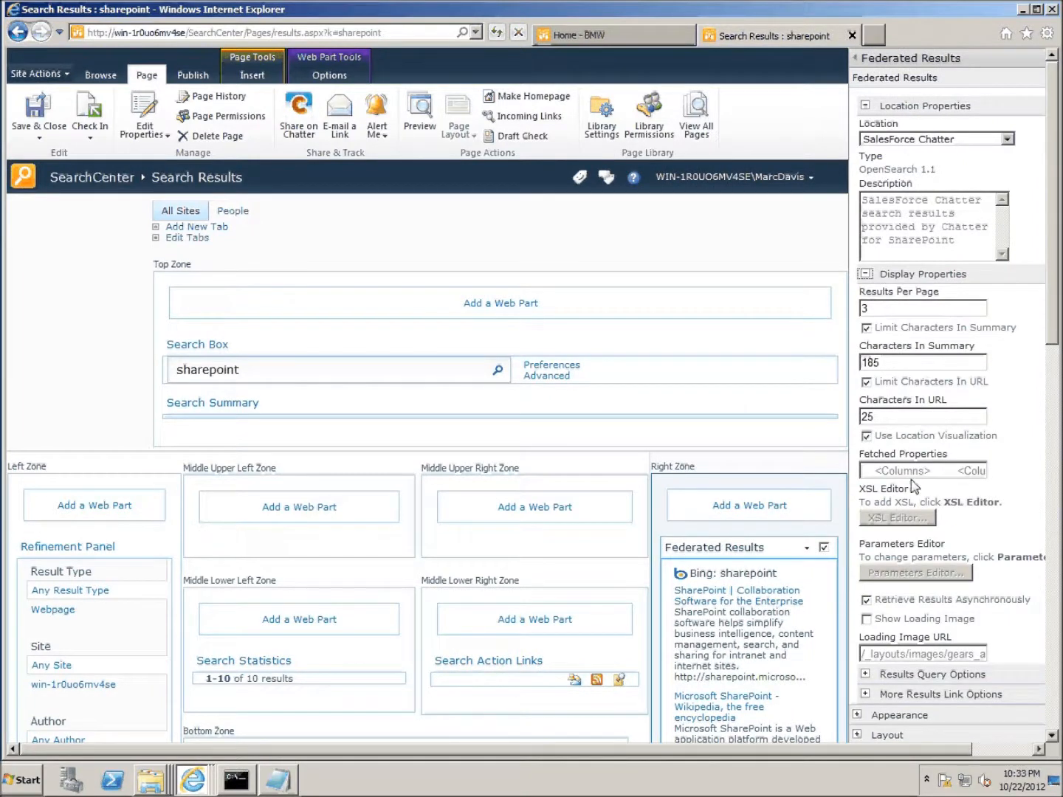
scroll(1051, 736, down, 3)
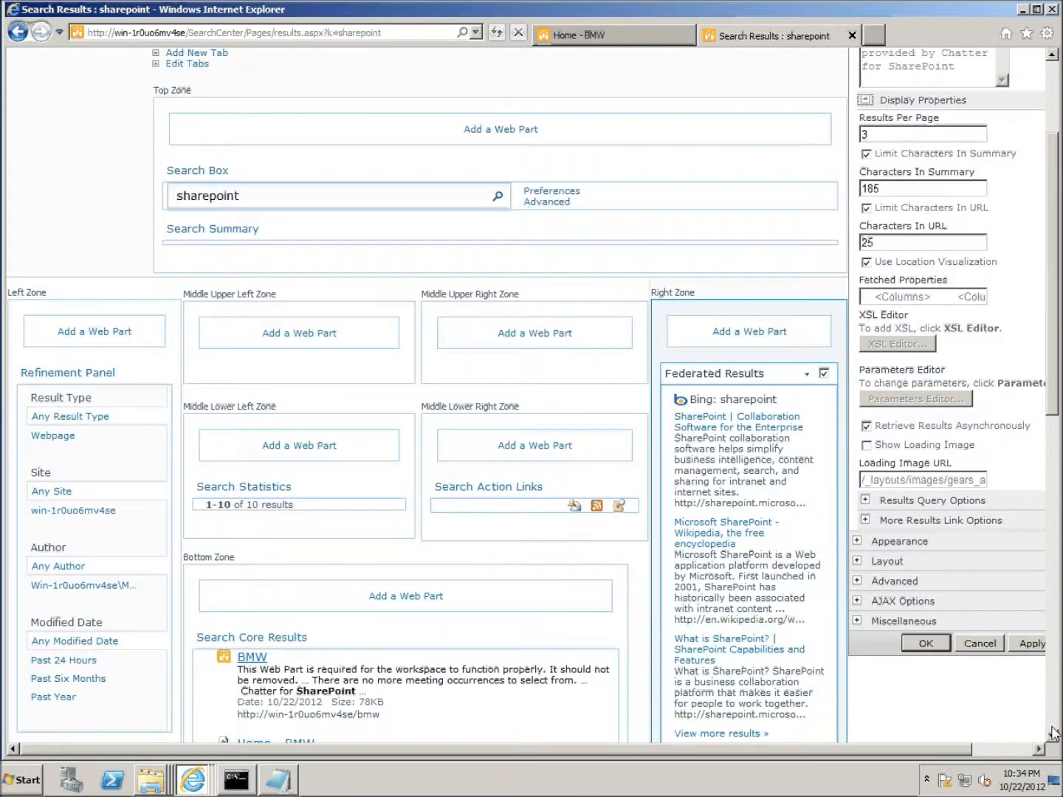
click(867, 542)
click(947, 583)
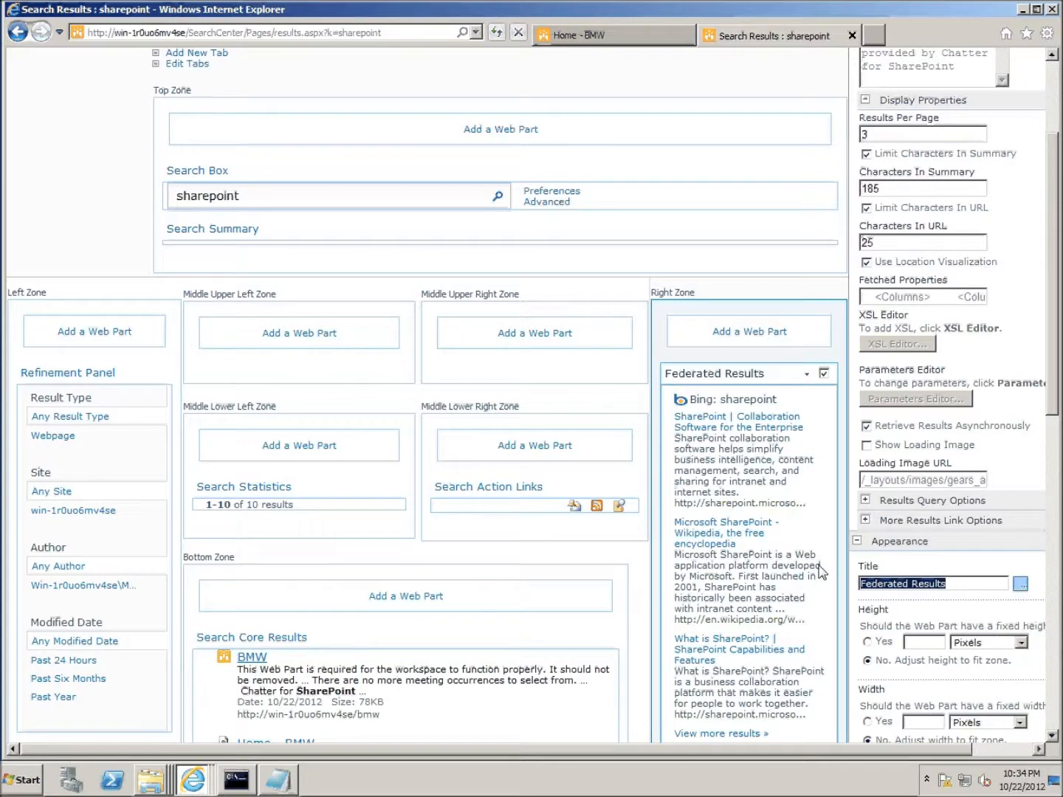
text(C)
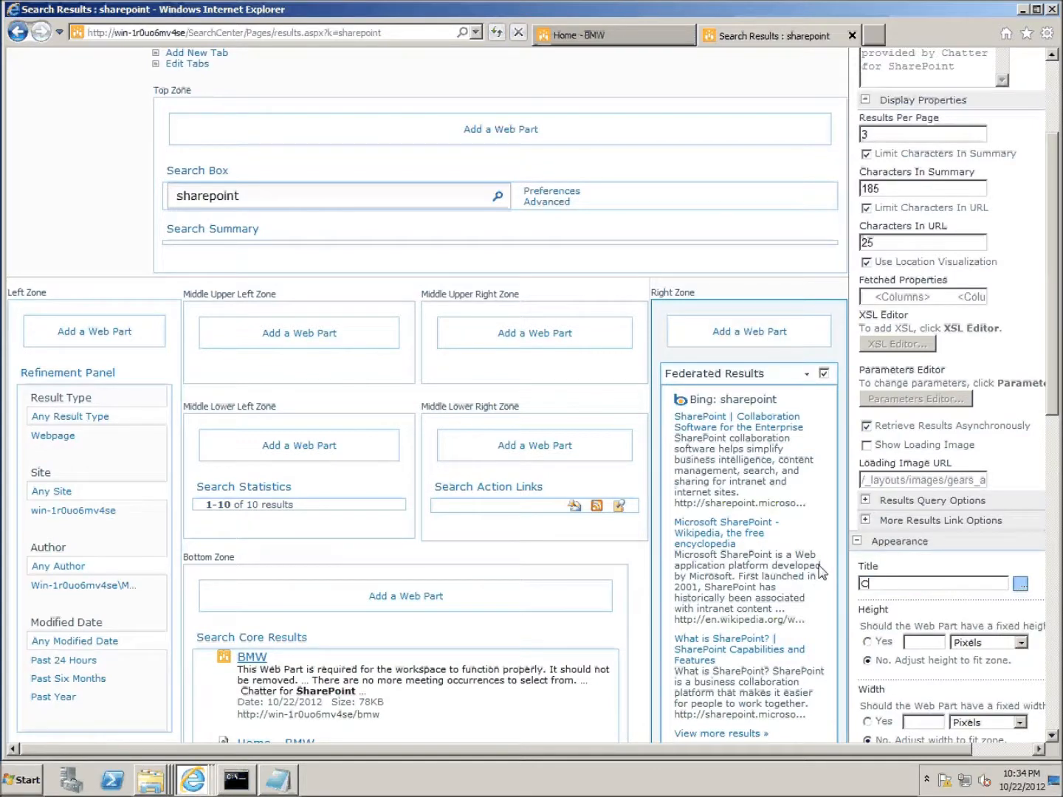
text(hatter Conversations)
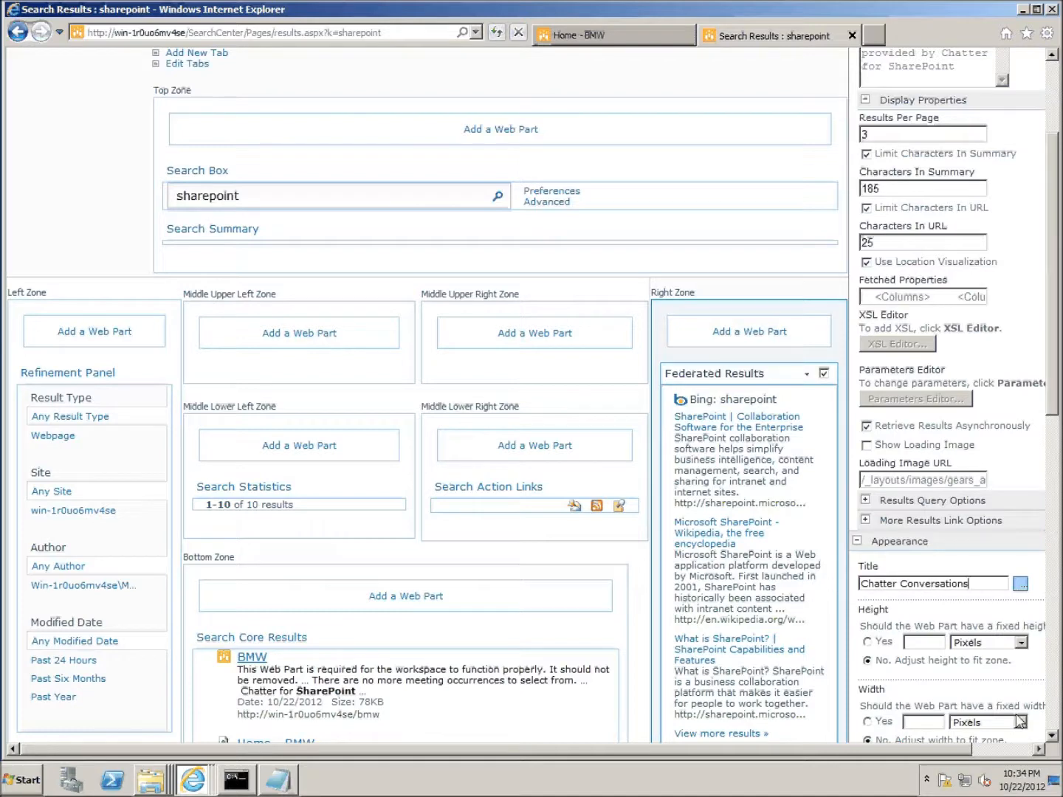
- Adjust the AJAX options and apply the web part settings with OK
scroll(1055, 738, down, 3)
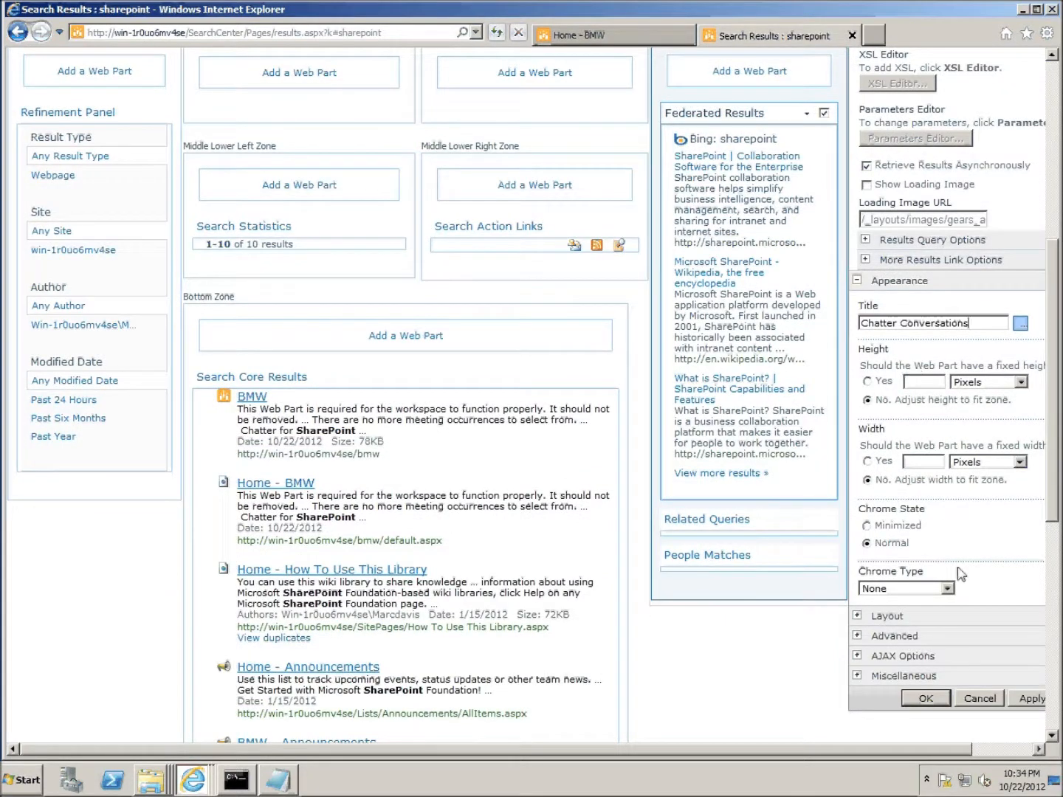
click(888, 657)
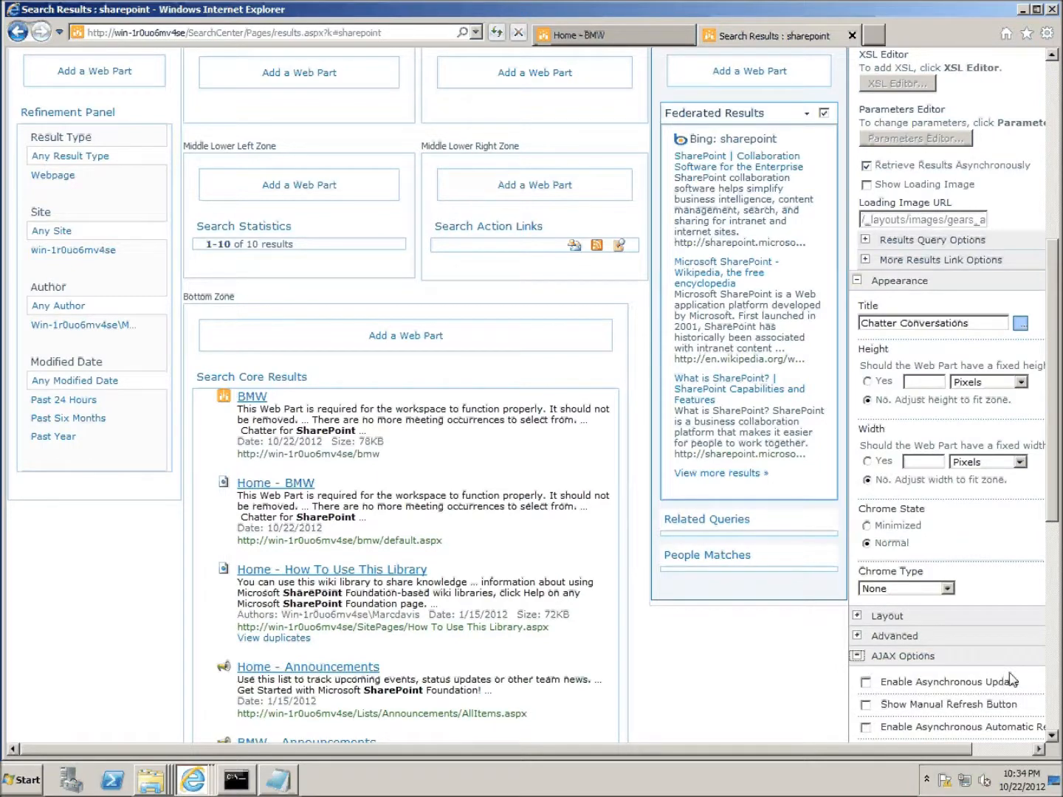
click(1053, 736)
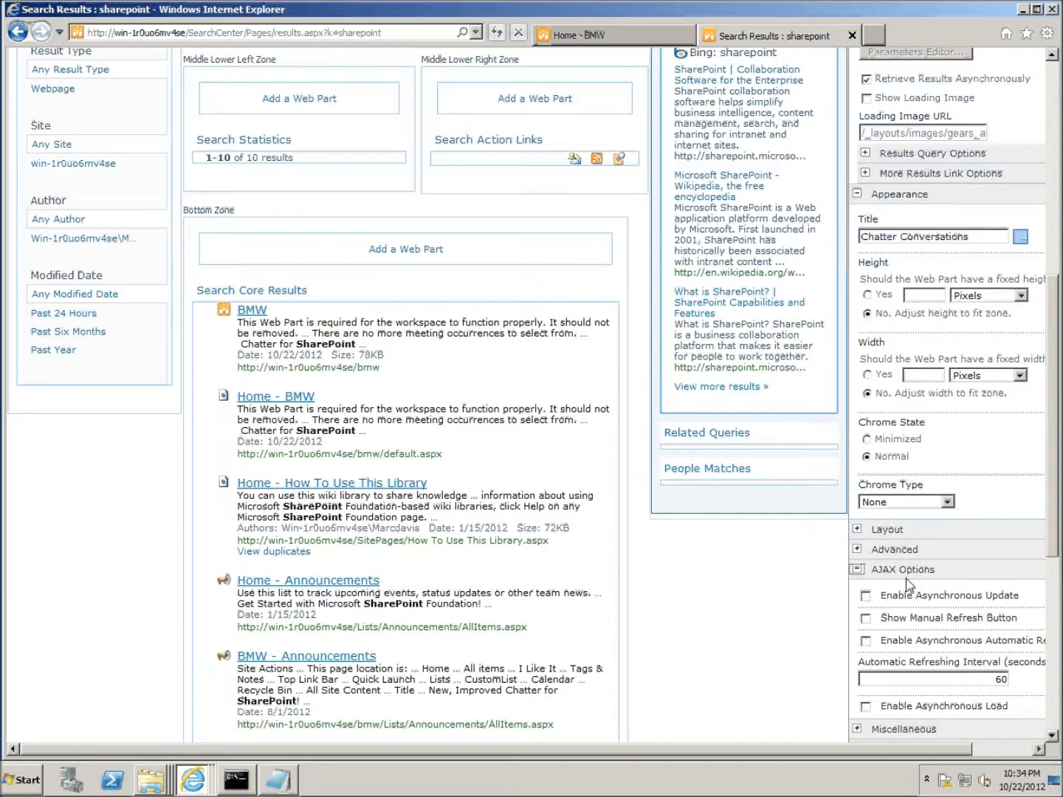
click(857, 570)
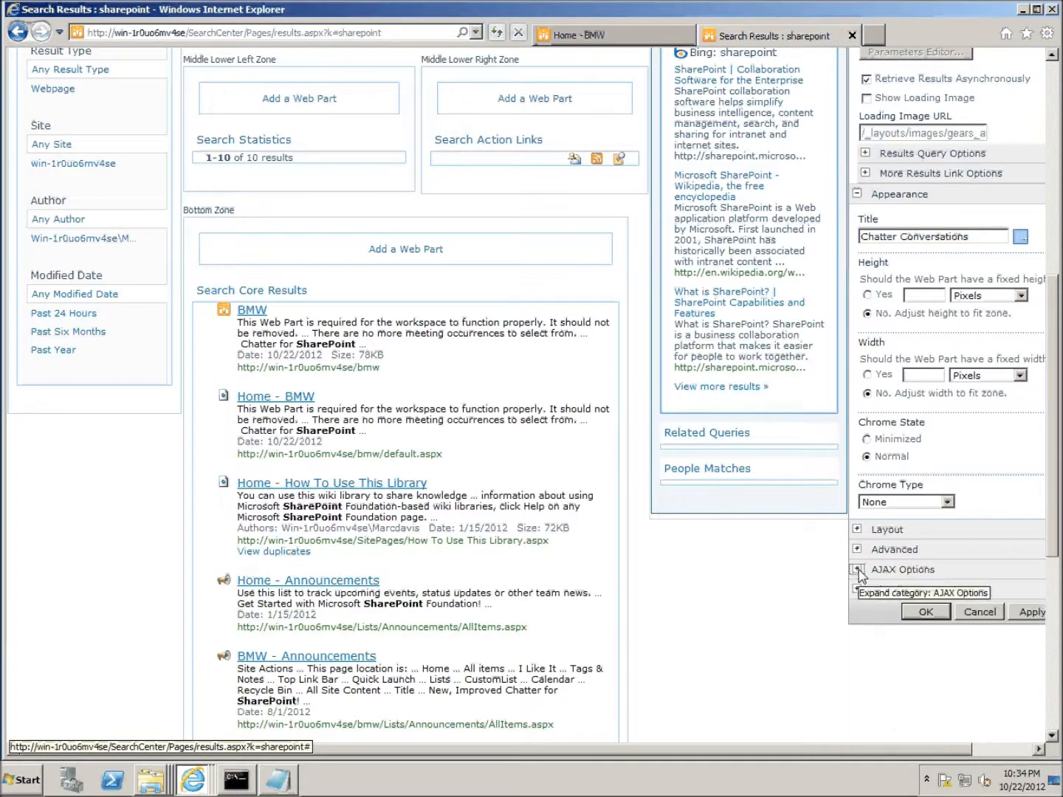
click(924, 619)
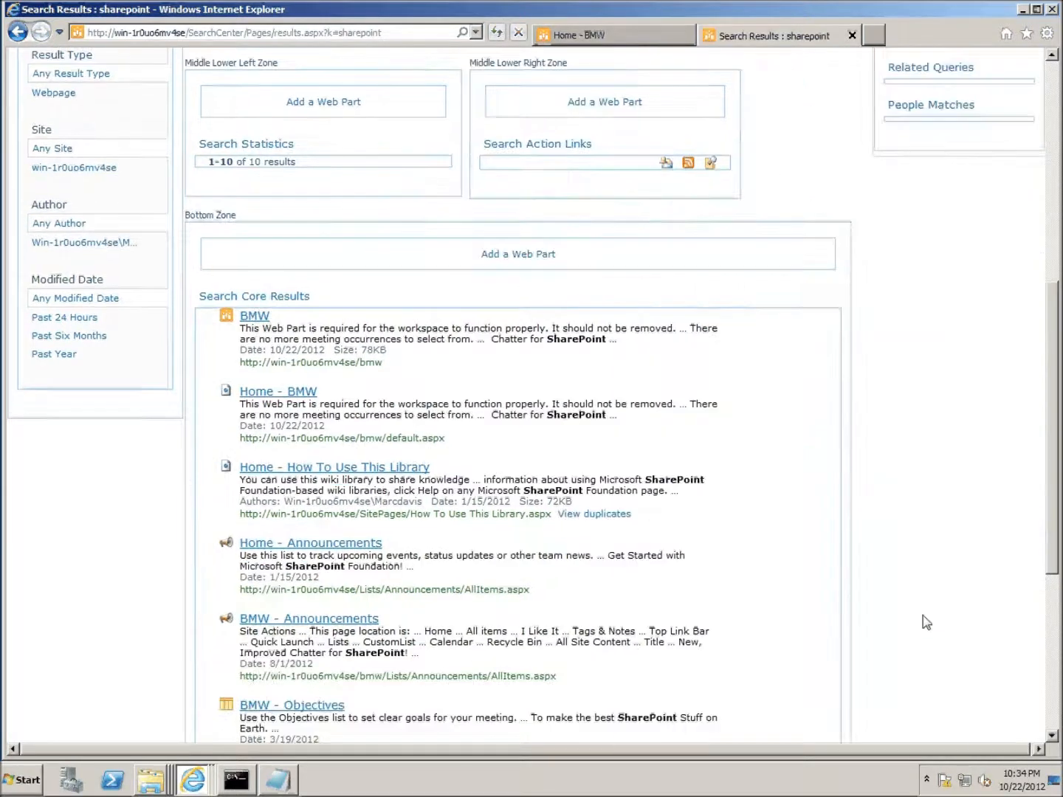
- Save and close the search page with its Chatter results, then switch to the Home - BMW page's Chatter feed
scroll(924, 600, up, 3)
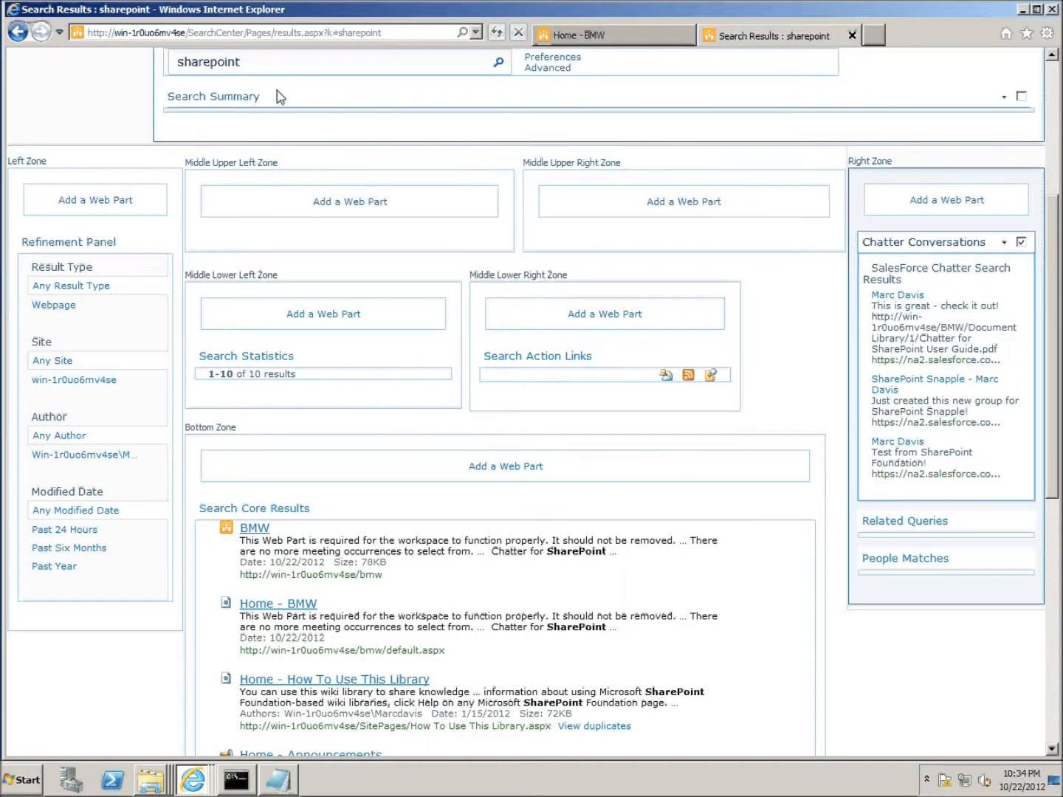
scroll(278, 97, up, 5)
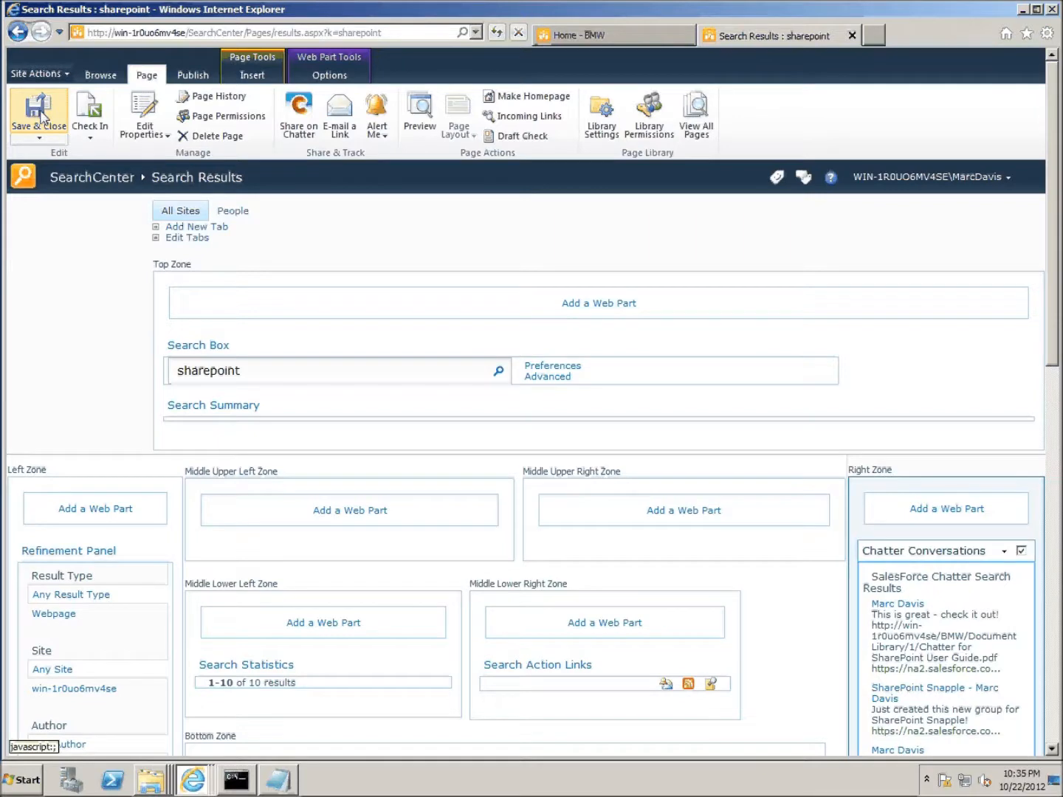
click(42, 114)
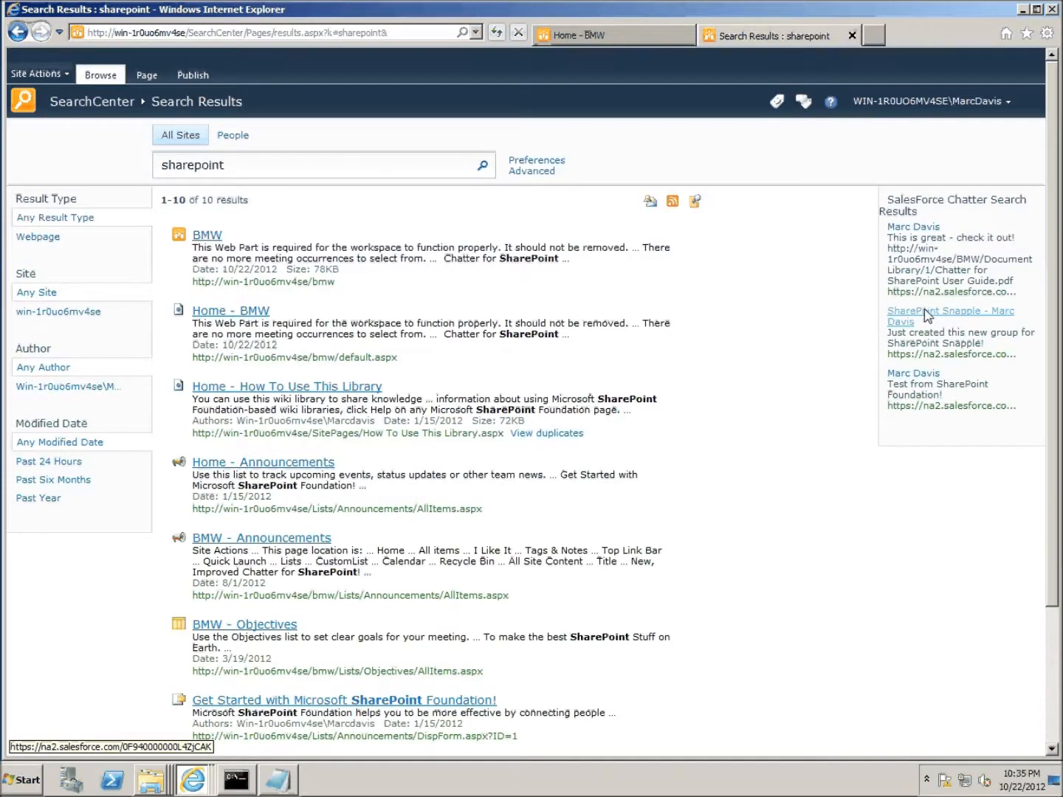
click(593, 39)
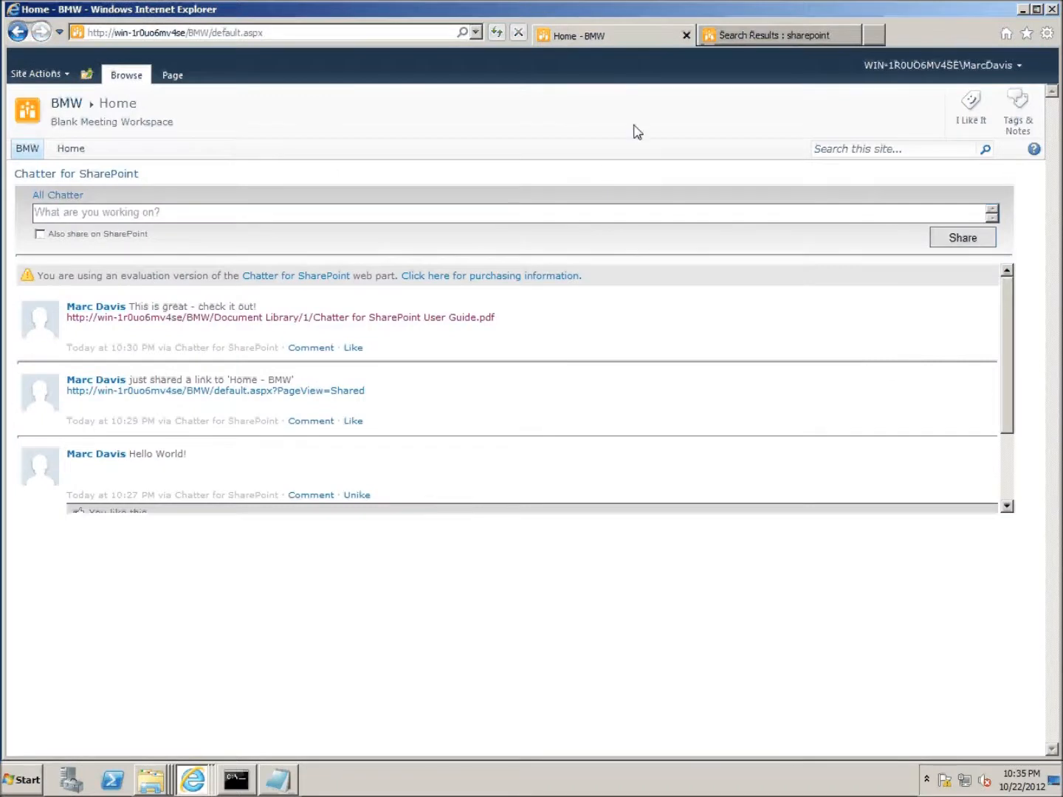